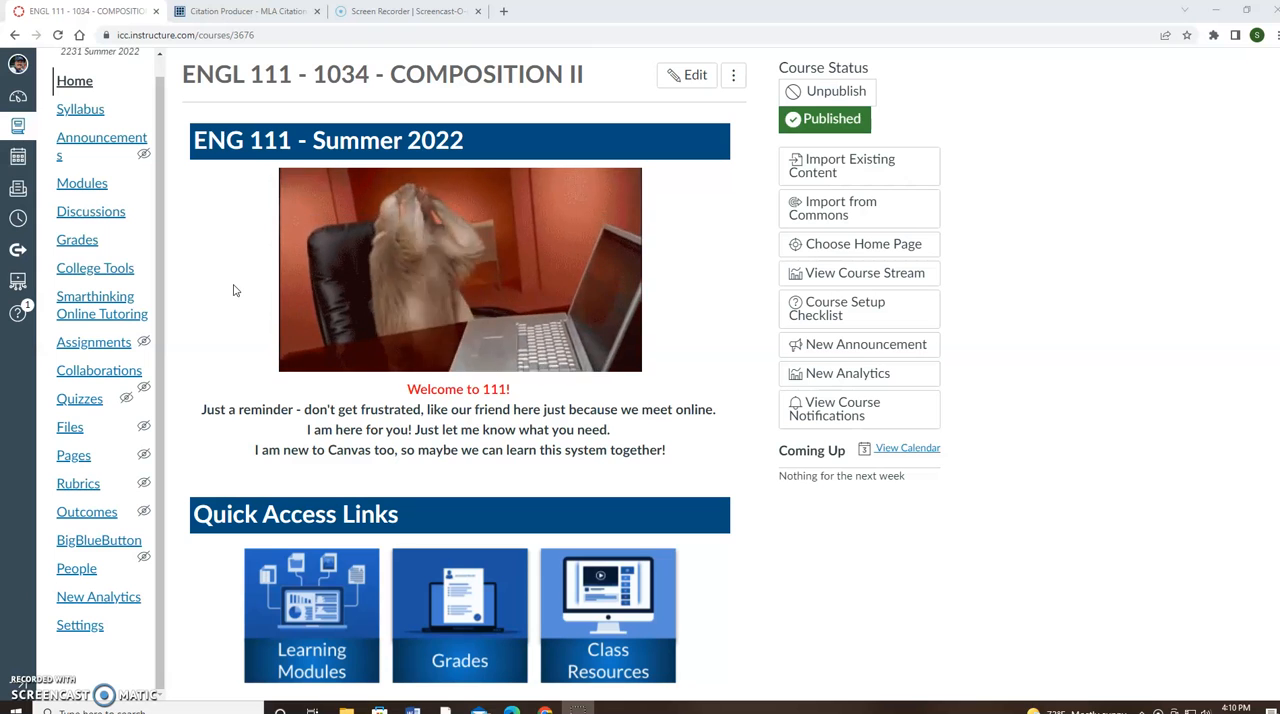
Review the course home page's quick access and MLA citation links, and switch to the open Citation Producer page
{"action": "scroll", "coordinate": [256, 314], "scroll_direction": "down", "scroll_amount": 2}
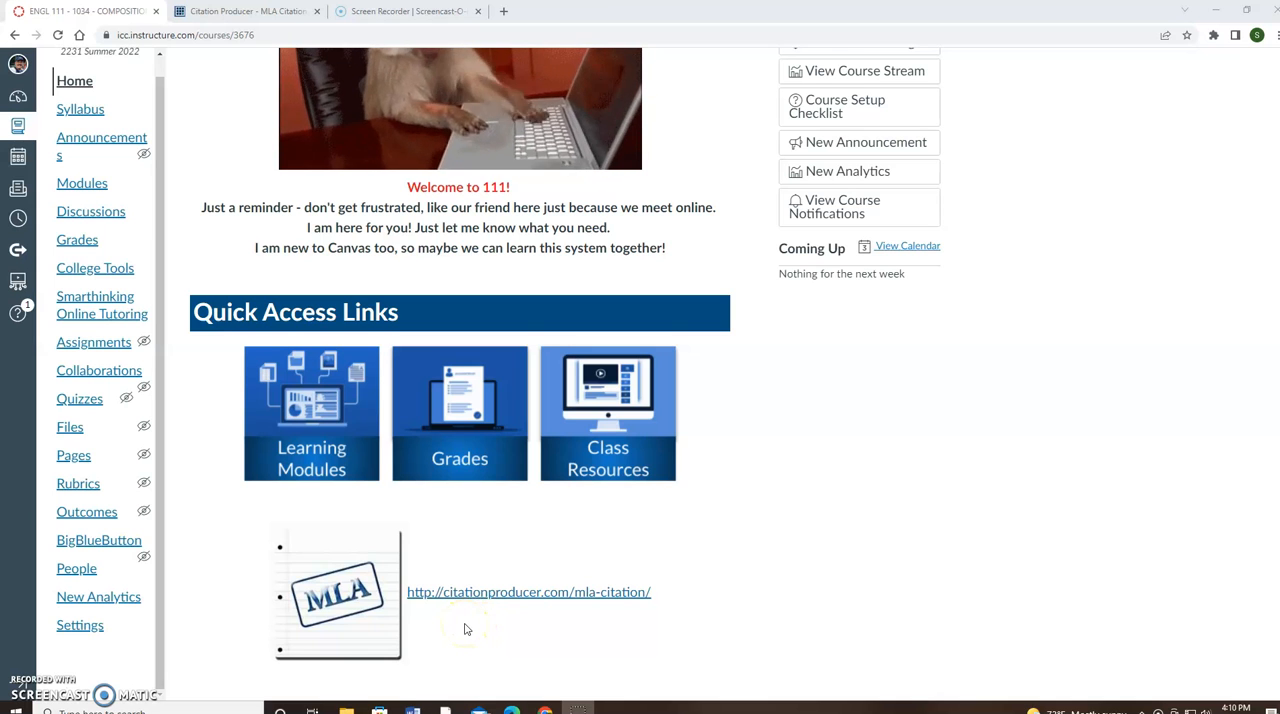
{"action": "scroll", "coordinate": [464, 629], "scroll_direction": "up", "scroll_amount": 2}
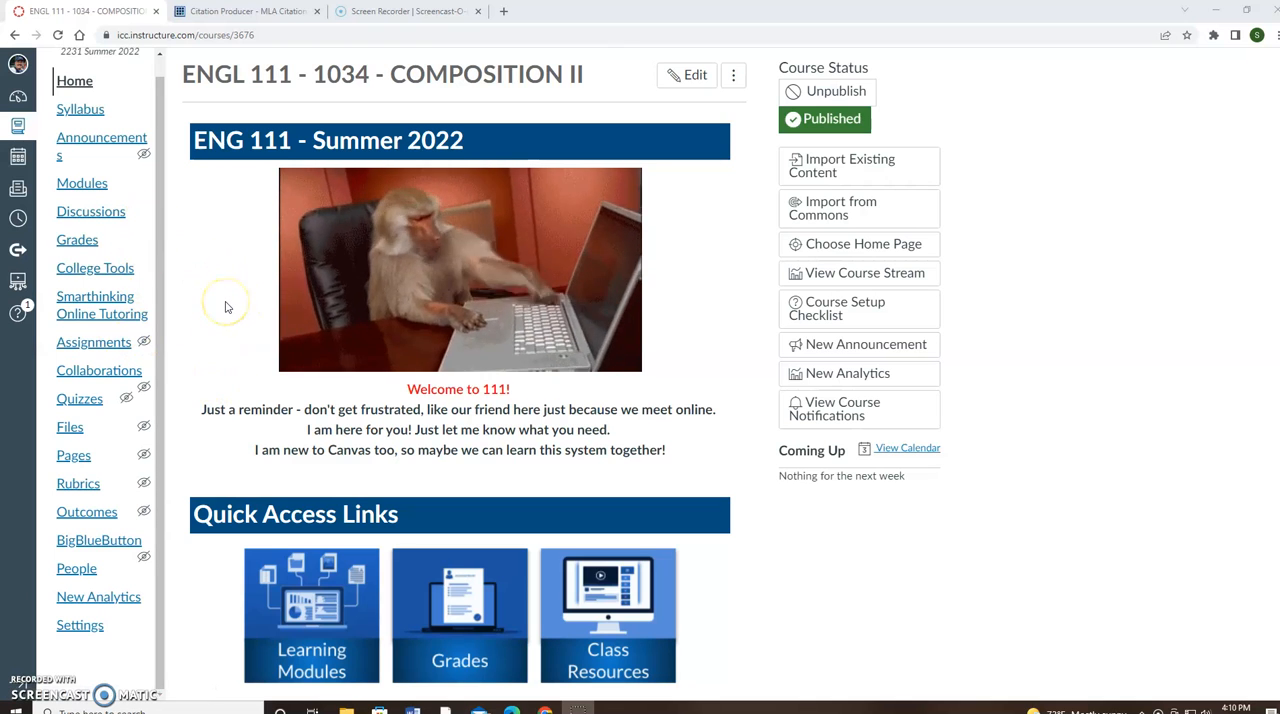
{"action": "scroll", "coordinate": [225, 307], "scroll_direction": "down", "scroll_amount": 1}
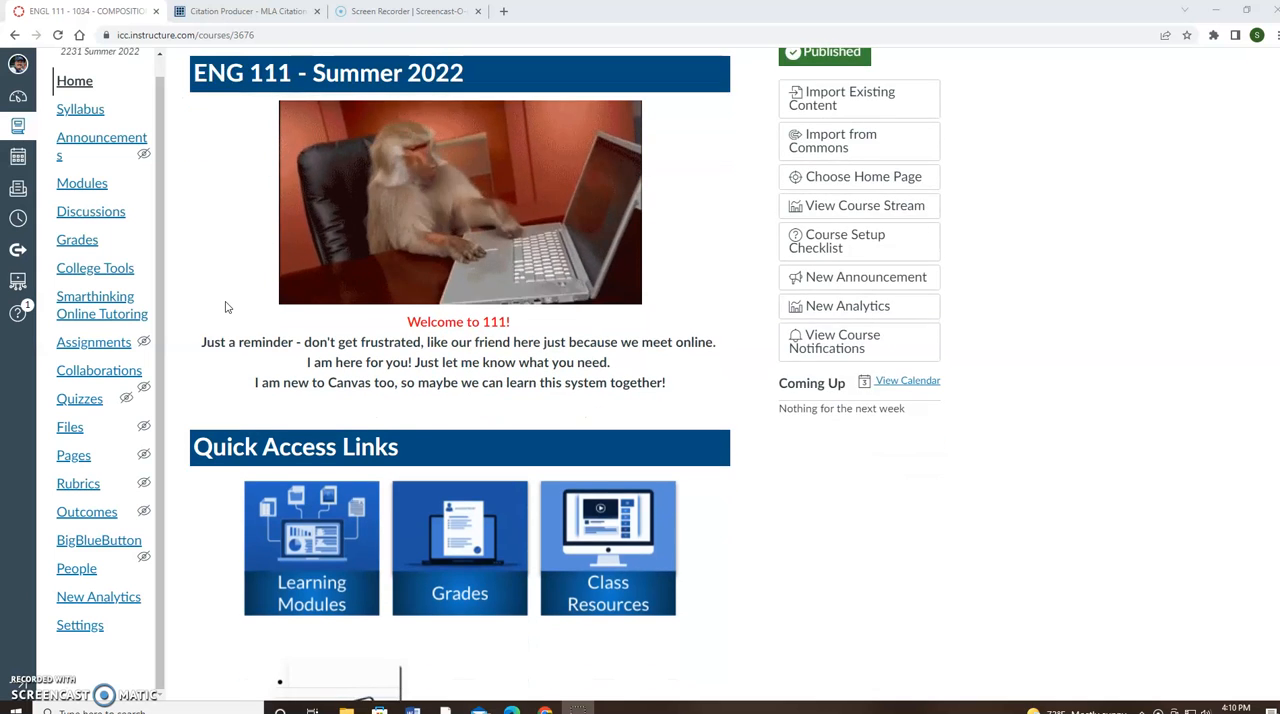
{"action": "scroll", "coordinate": [225, 307], "scroll_direction": "down", "scroll_amount": 2}
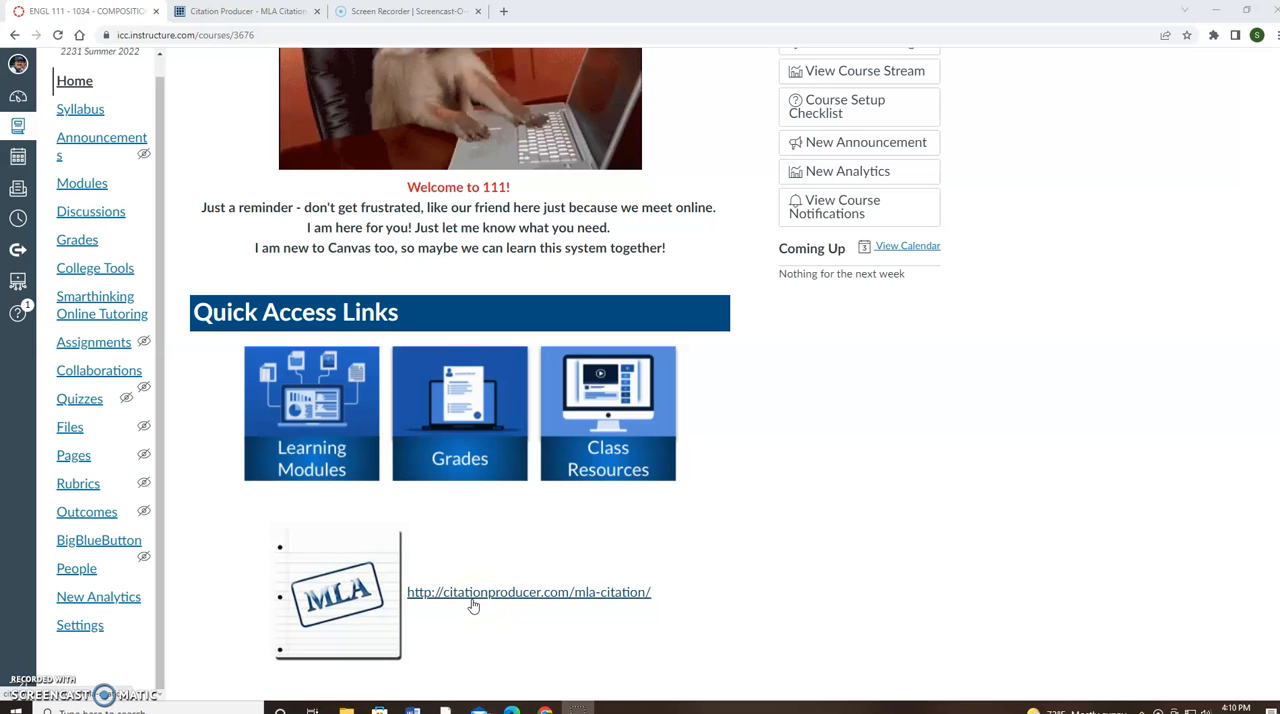
{"action": "left_click", "coordinate": [223, 14]}
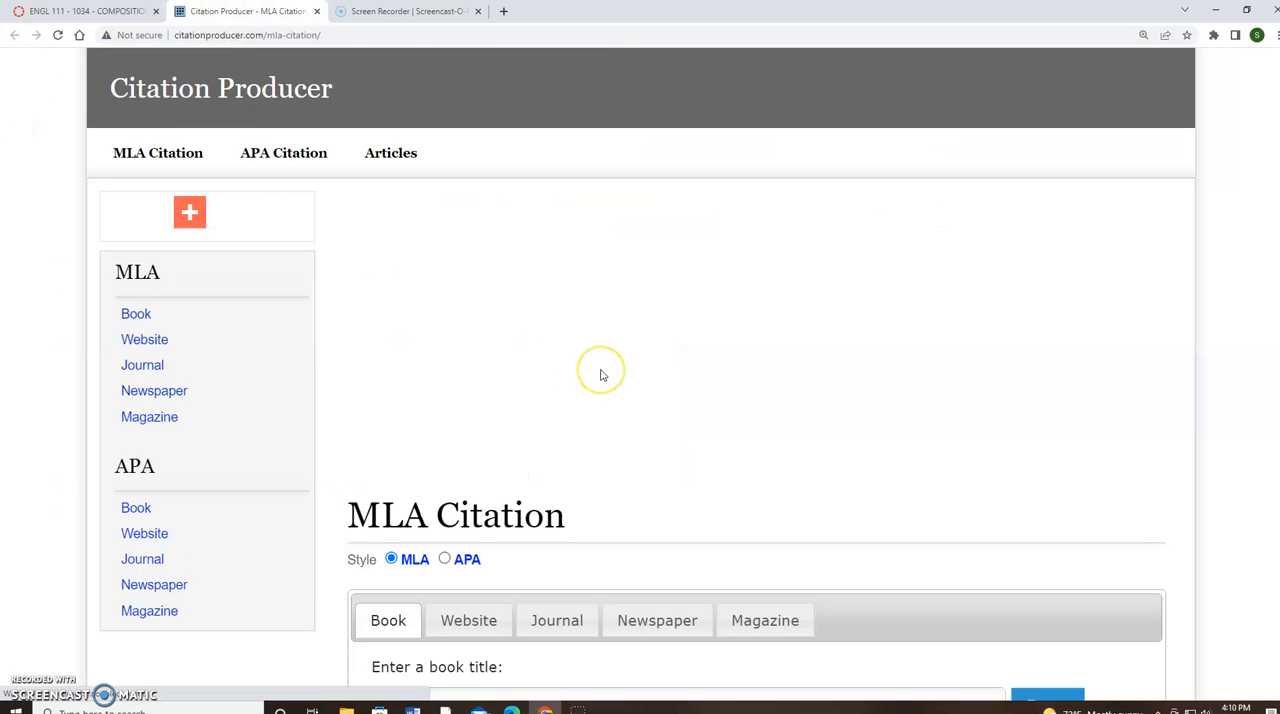
Start an MLA website citation for the address cnn.com
{"action": "scroll", "coordinate": [600, 375], "scroll_direction": "down", "scroll_amount": 1}
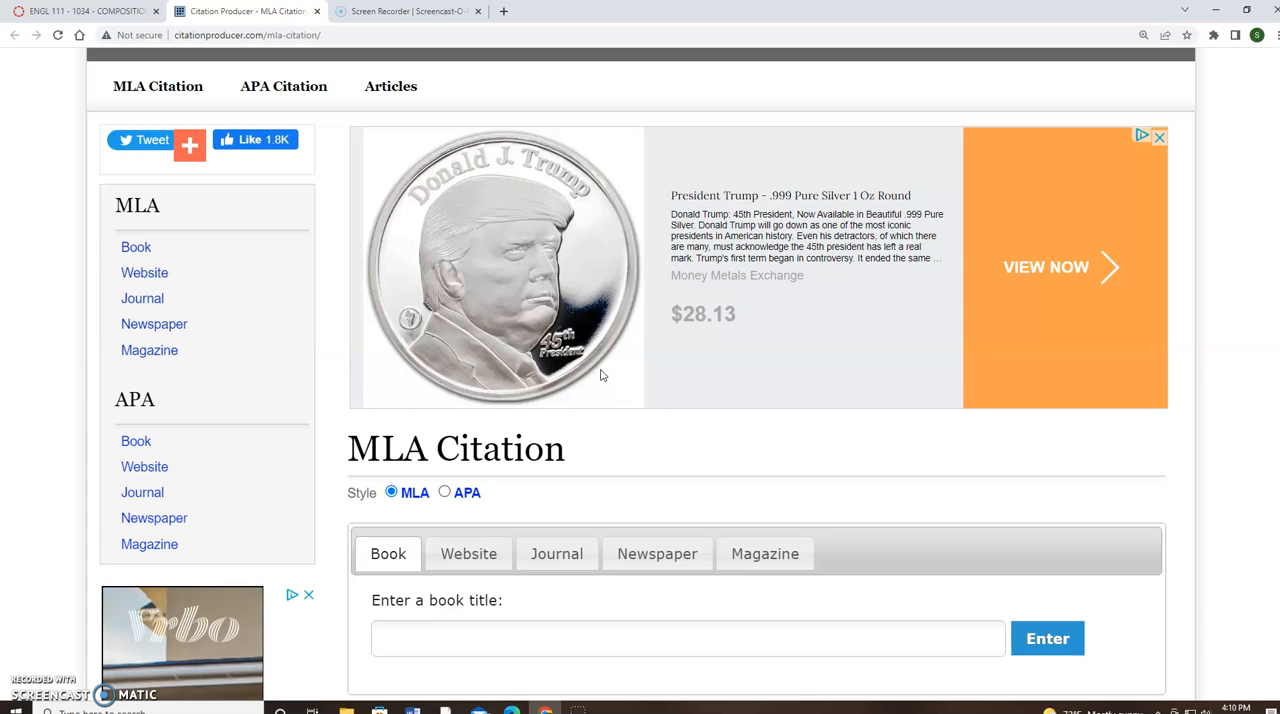
{"action": "scroll", "coordinate": [585, 350], "scroll_direction": "down", "scroll_amount": 2}
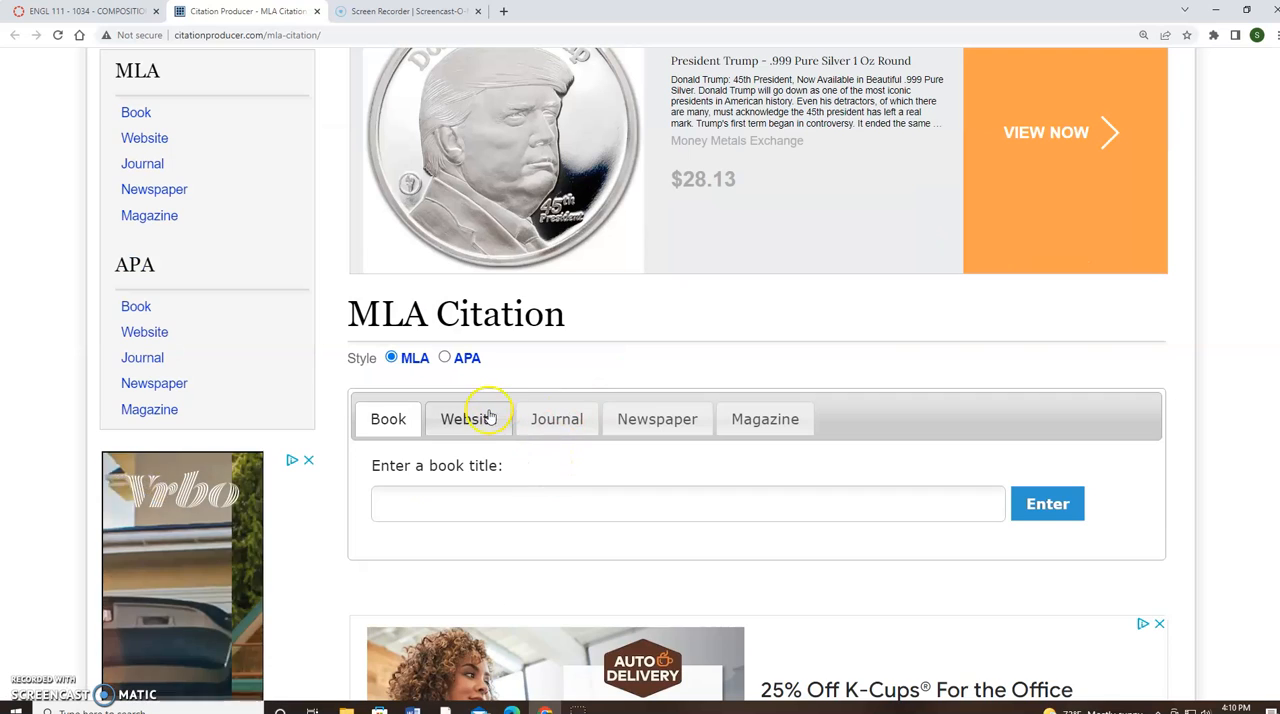
{"action": "scroll", "coordinate": [490, 415], "scroll_direction": "up", "scroll_amount": 1}
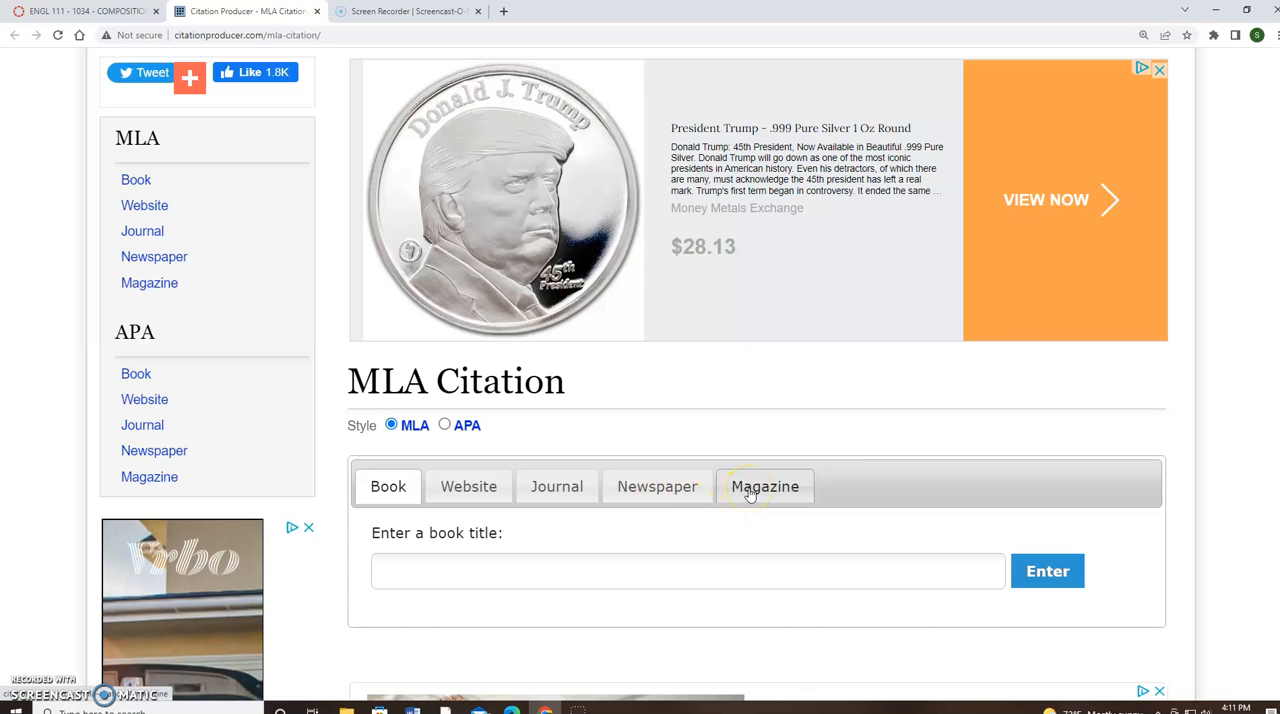
{"action": "left_click", "coordinate": [474, 491]}
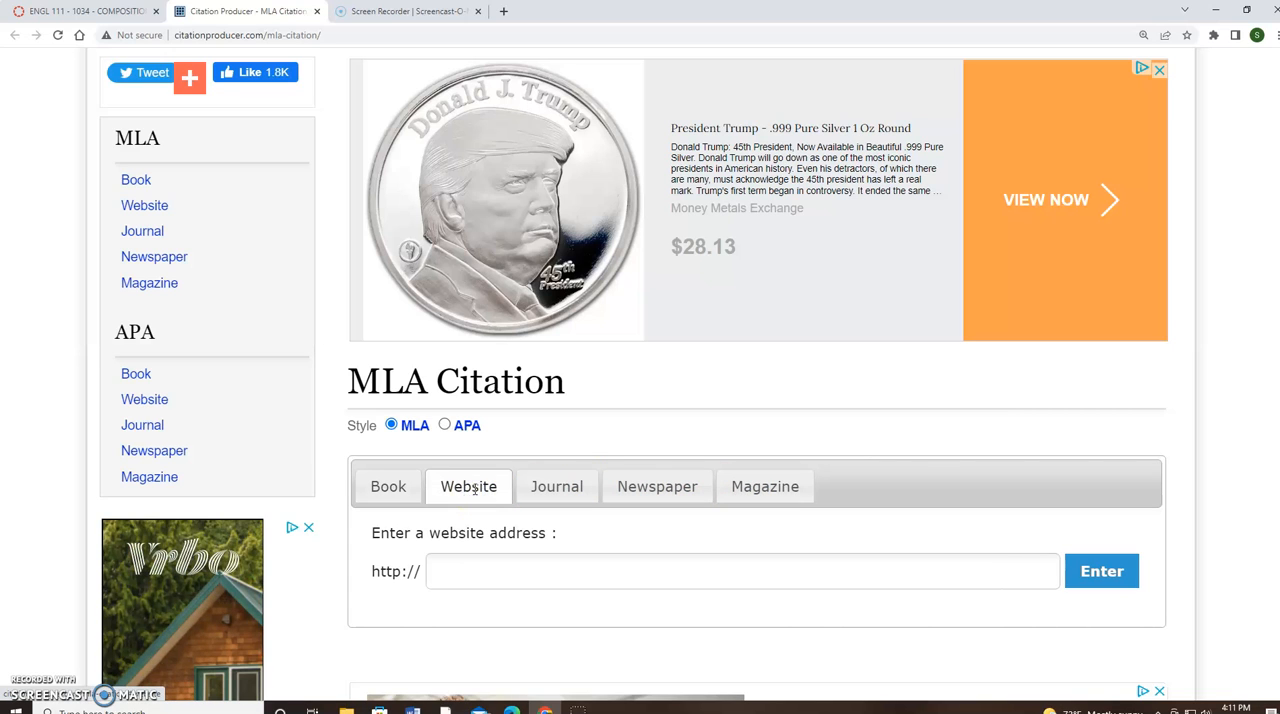
{"action": "scroll", "coordinate": [474, 488], "scroll_direction": "down", "scroll_amount": 1}
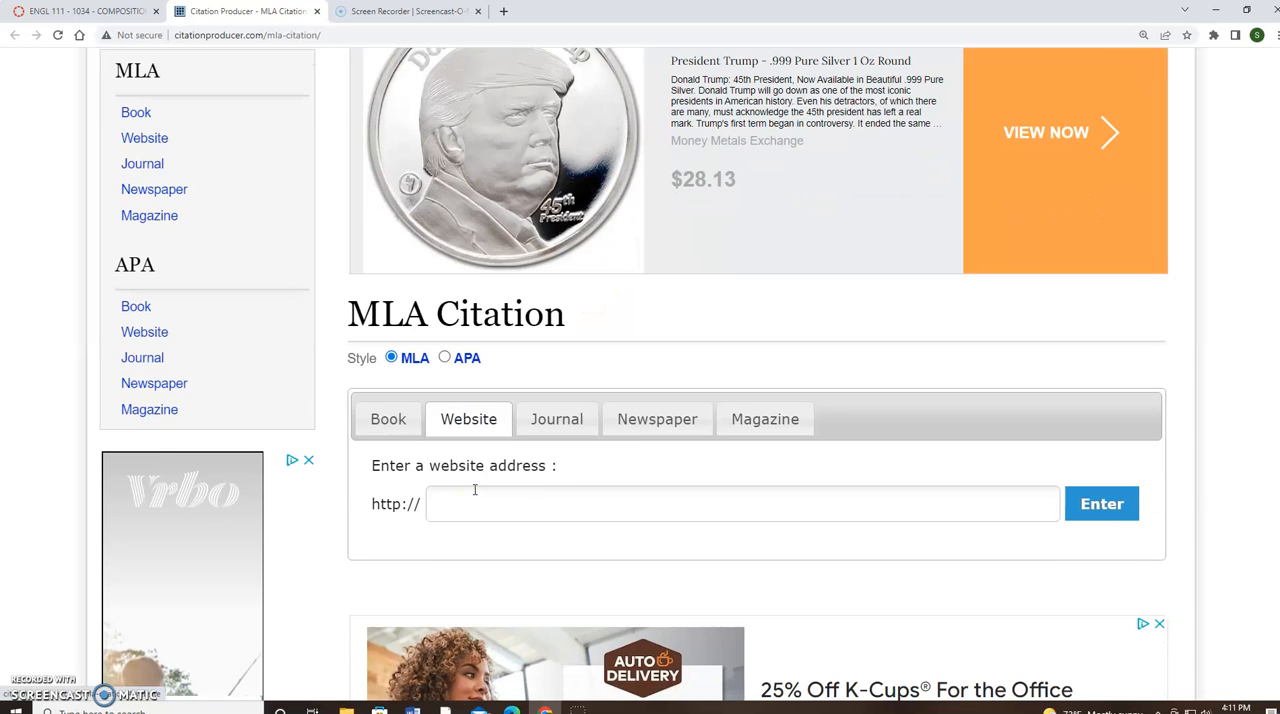
{"action": "left_click", "coordinate": [467, 504]}
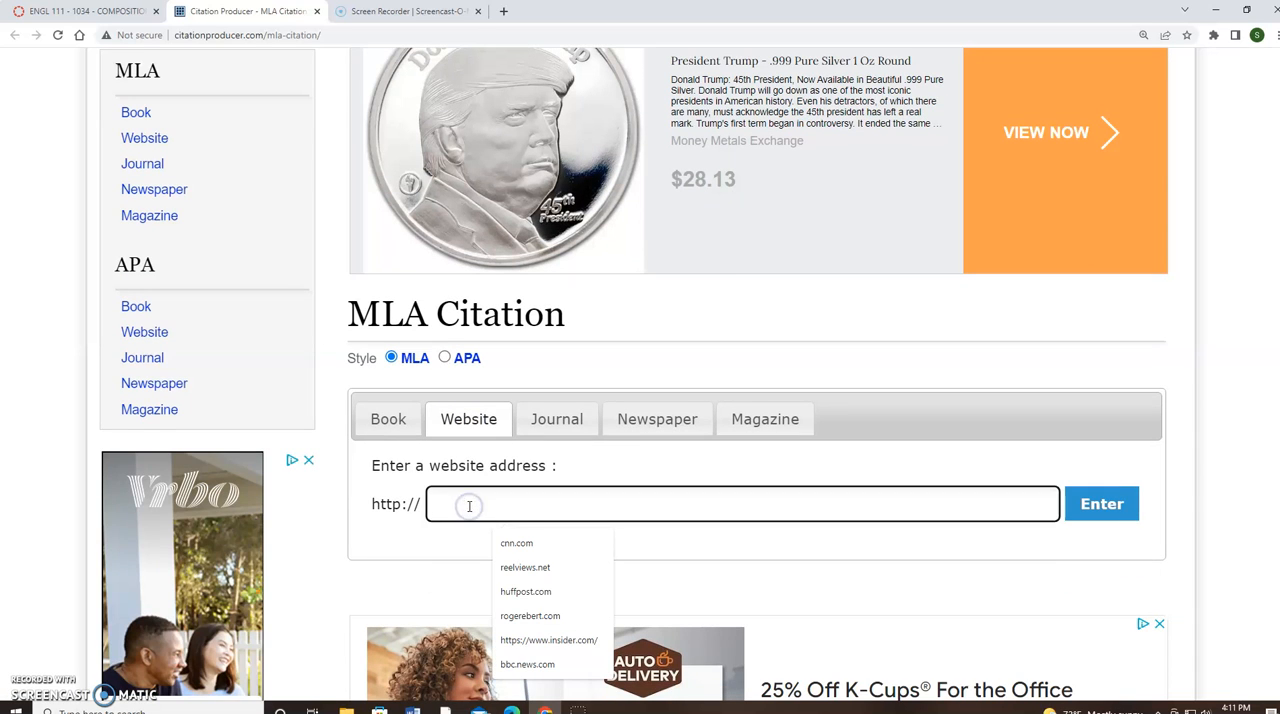
{"action": "left_click", "coordinate": [518, 543]}
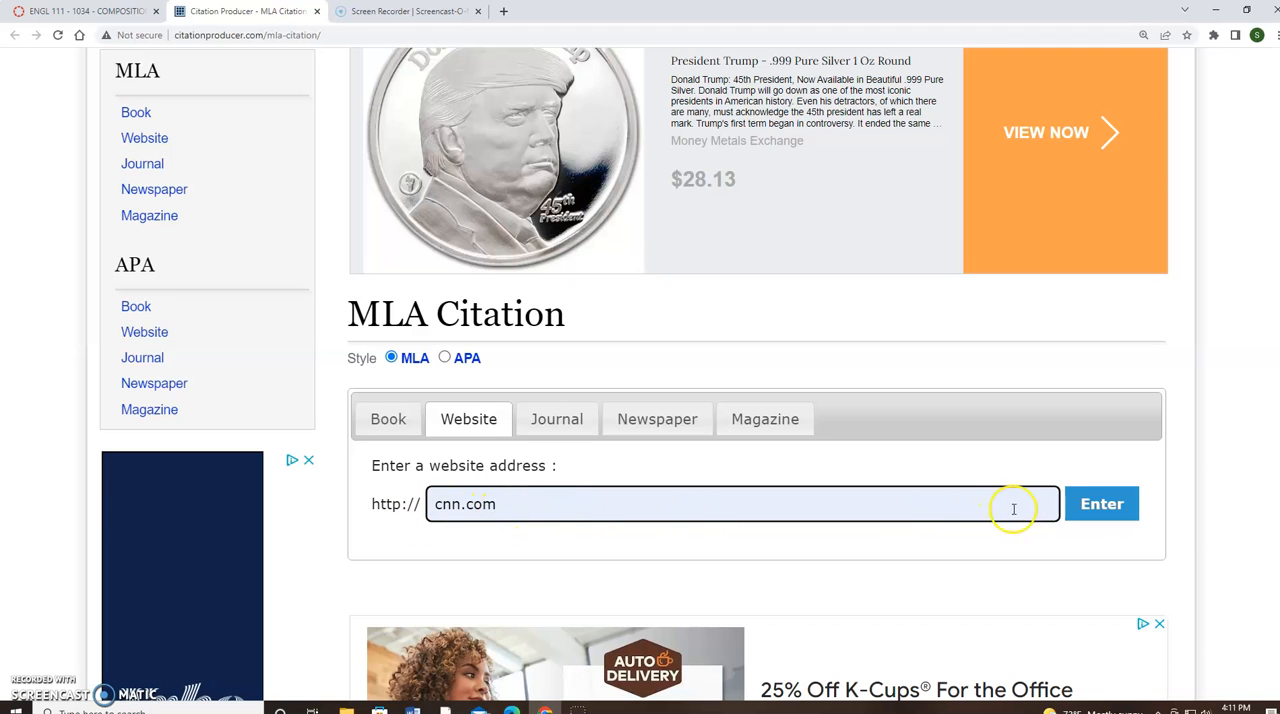
{"action": "left_click", "coordinate": [1102, 506]}
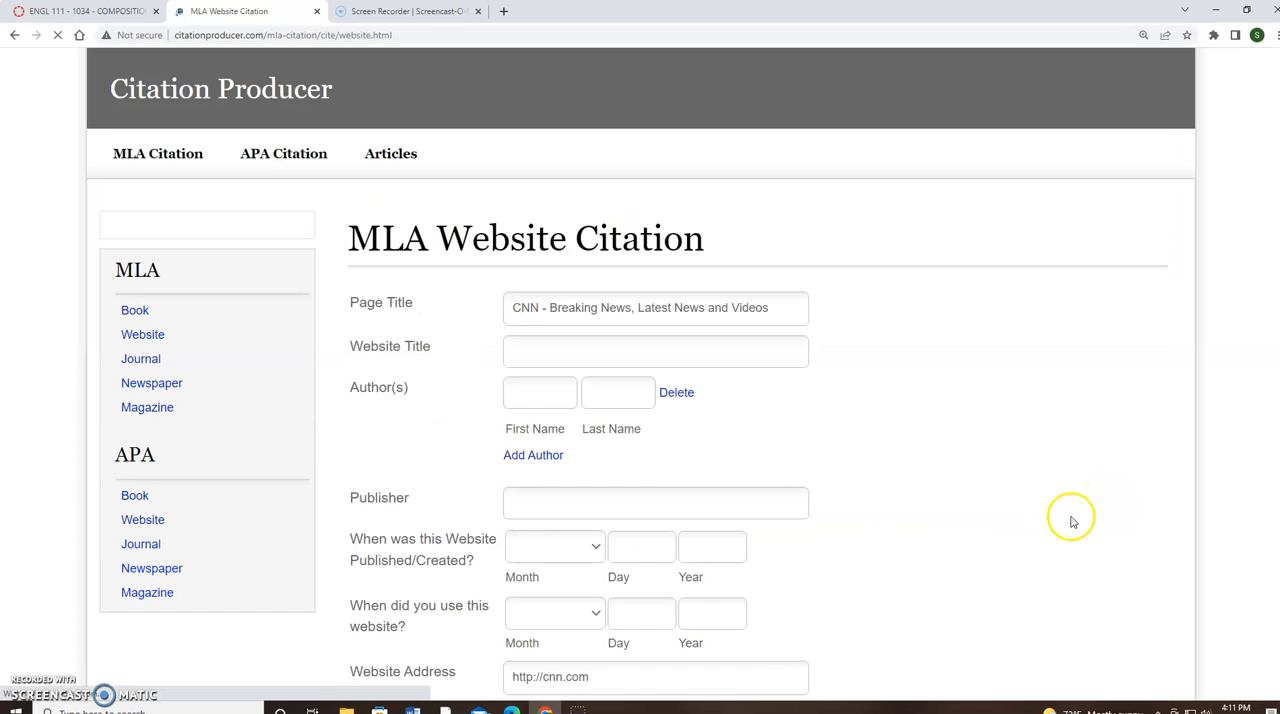
Move "CNN - Breaking News, Latest News and Videos" from the Page Title field to the Website Title field
{"action": "scroll", "coordinate": [800, 391], "scroll_direction": "down", "scroll_amount": 2}
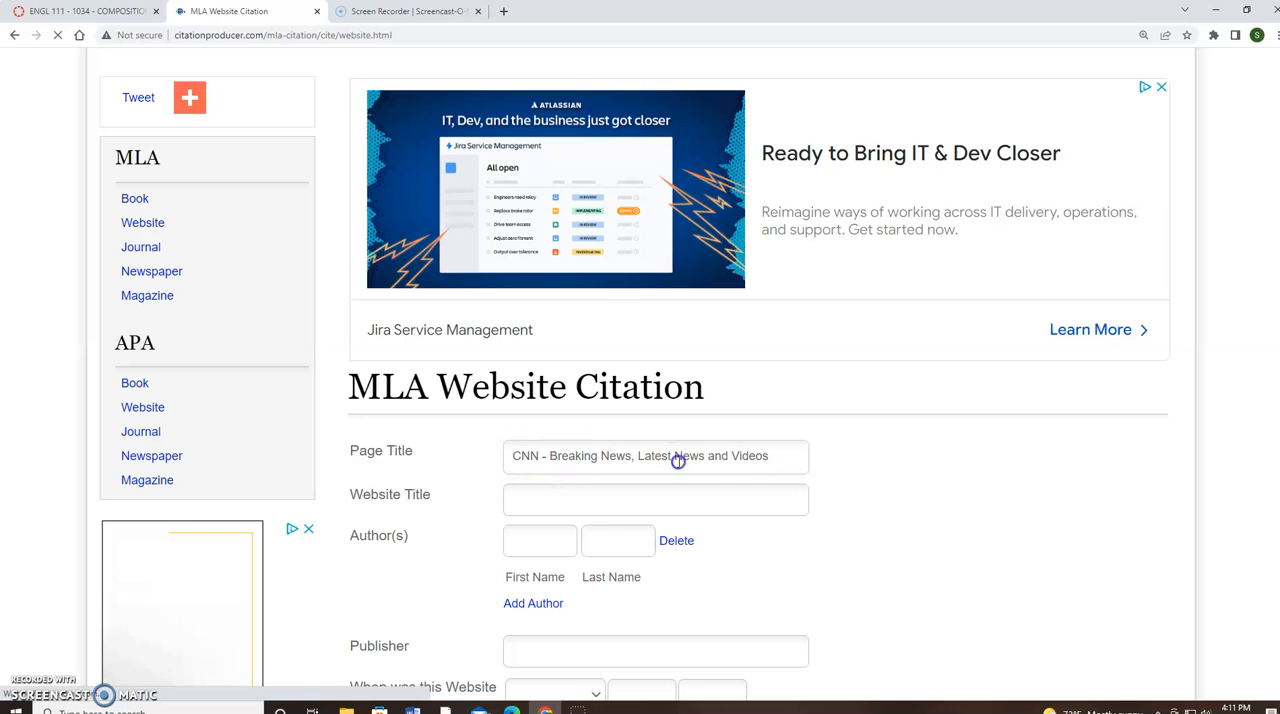
{"action": "scroll", "coordinate": [781, 457], "scroll_direction": "down", "scroll_amount": 1}
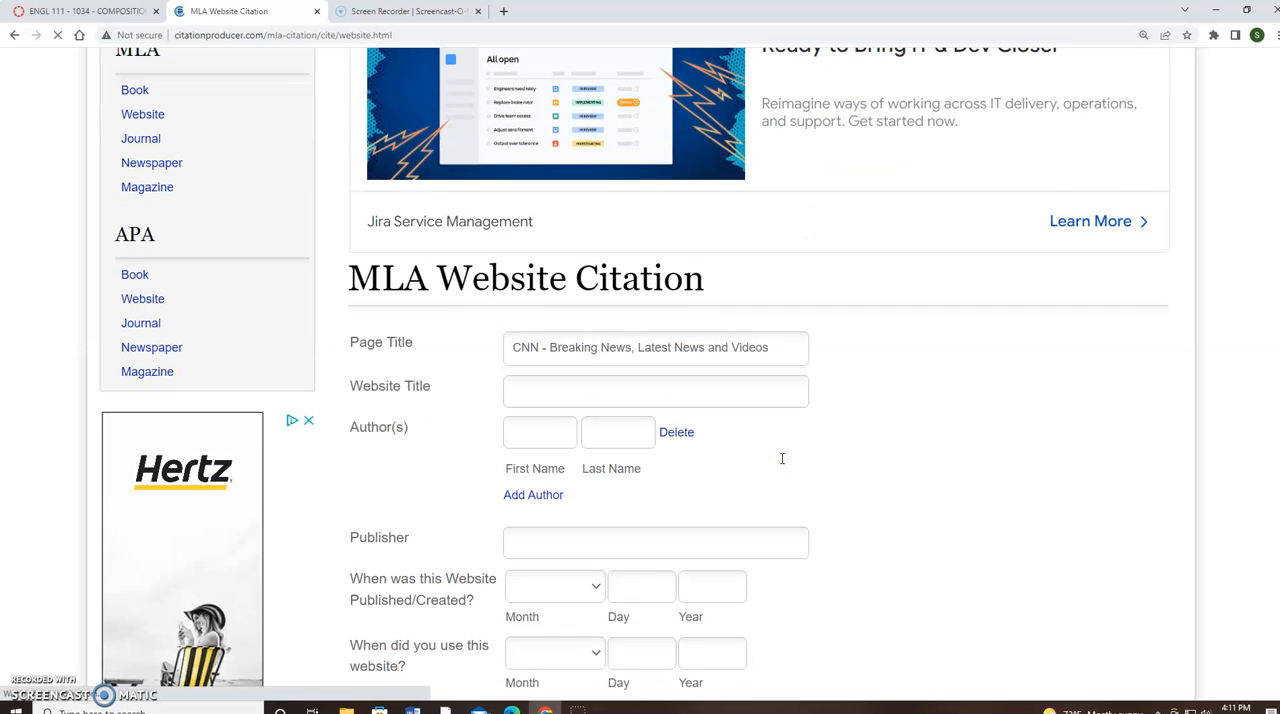
{"action": "scroll", "coordinate": [780, 457], "scroll_direction": "up", "scroll_amount": 1}
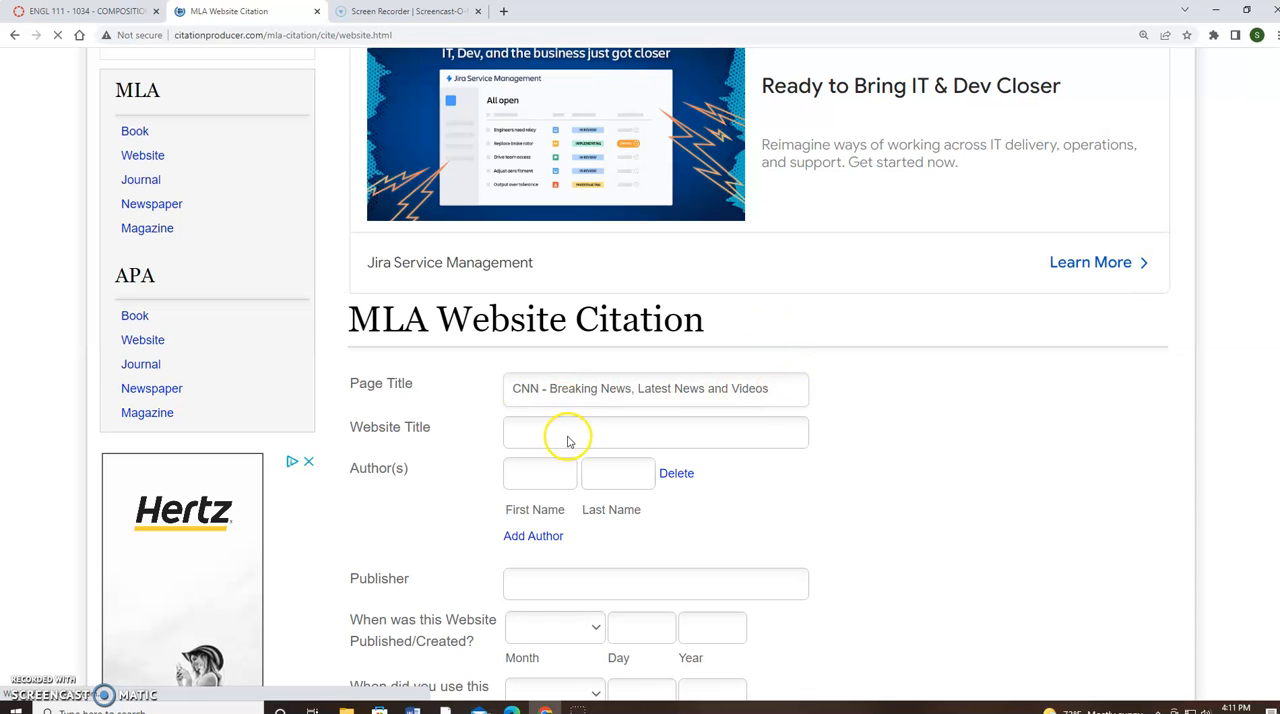
{"action": "left_click", "coordinate": [520, 392]}
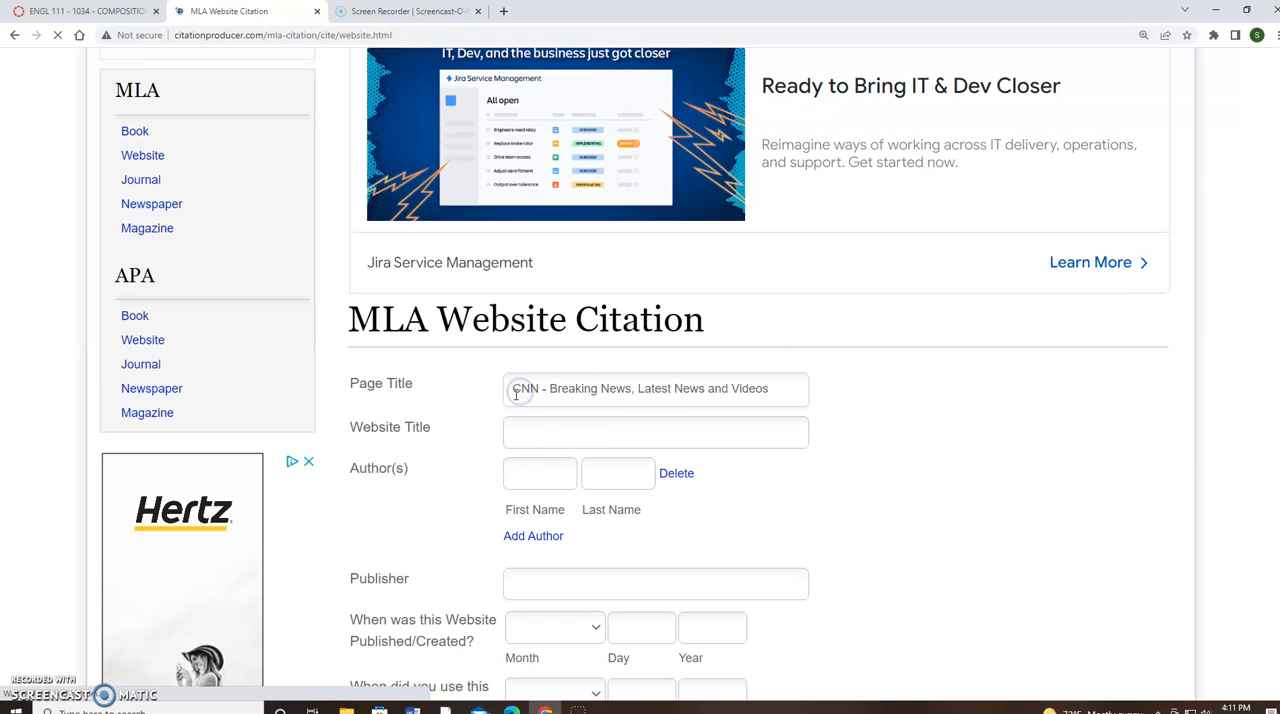
{"action": "left_click_drag", "start_coordinate": [587, 387], "coordinate": [682, 404]}
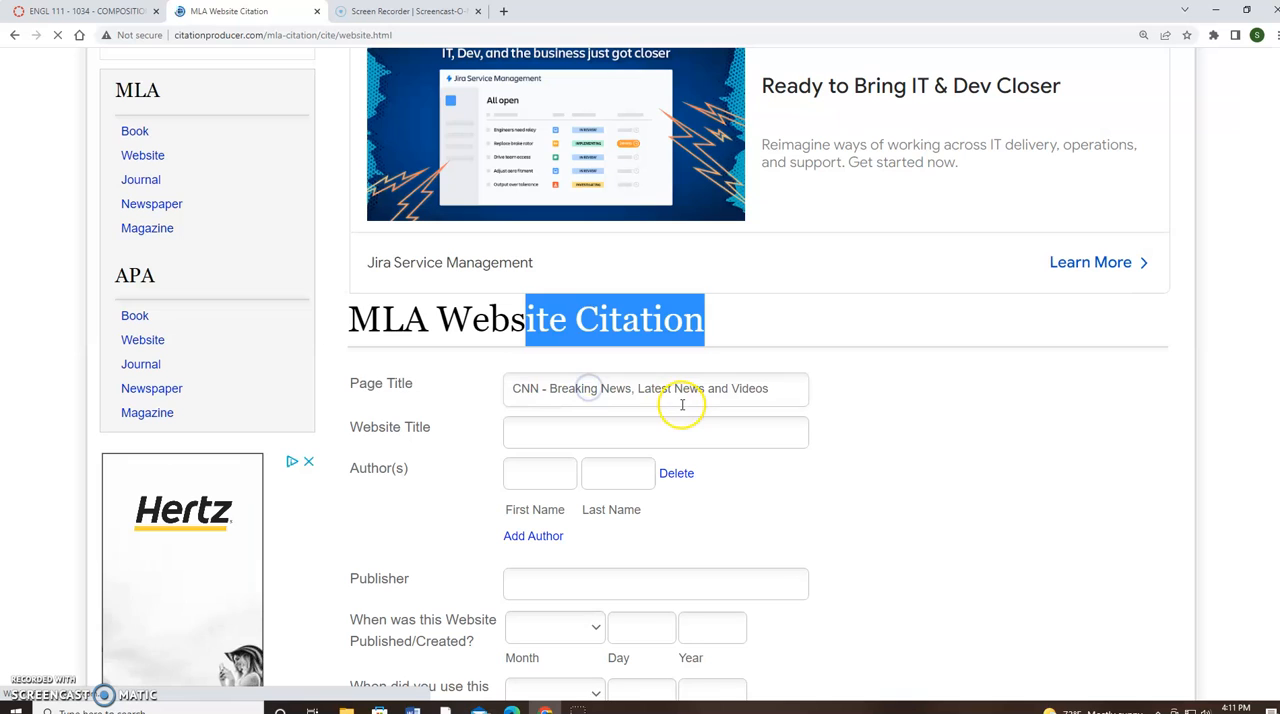
{"action": "left_click", "coordinate": [765, 402]}
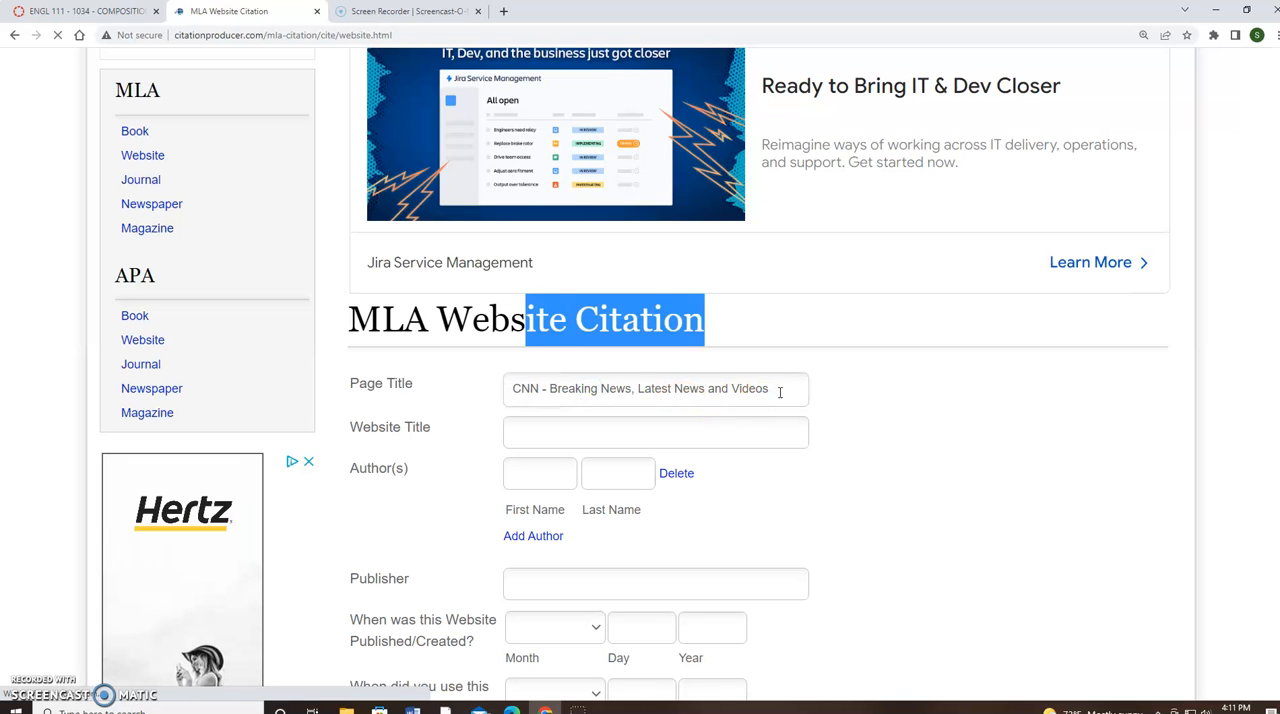
{"action": "left_click", "coordinate": [783, 389]}
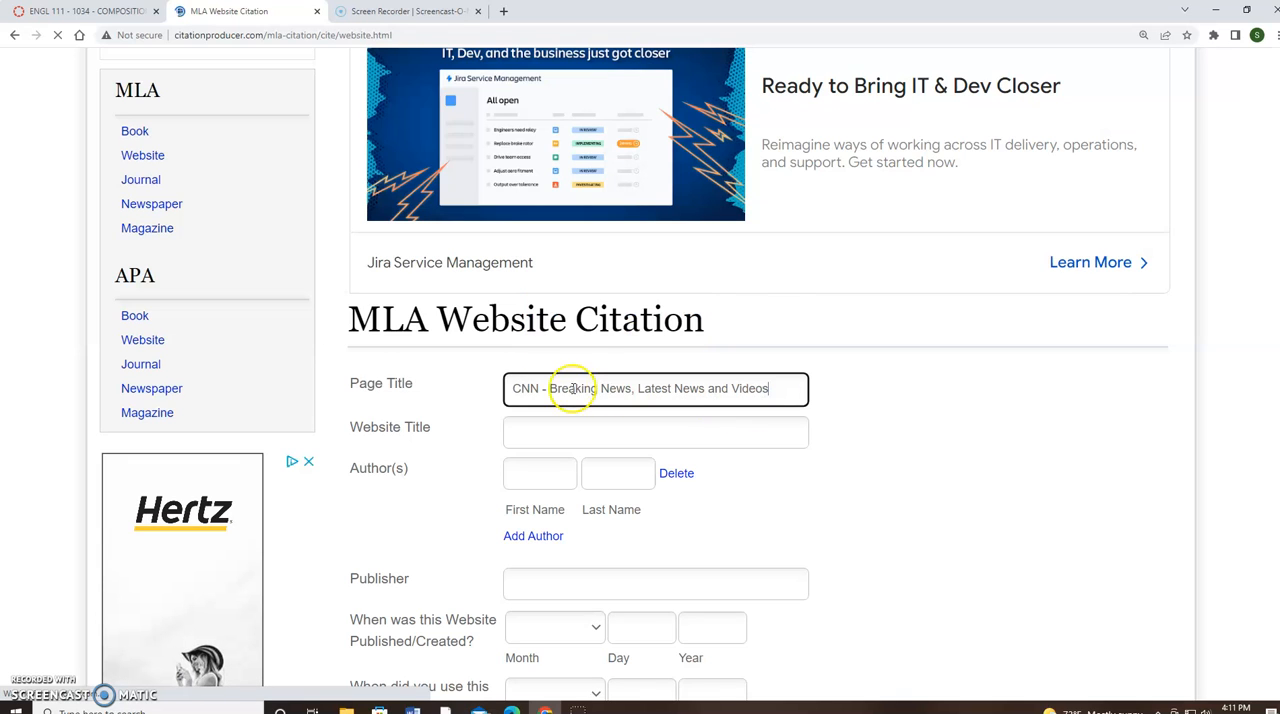
{"action": "left_click", "coordinate": [513, 388], "text": "shift"}
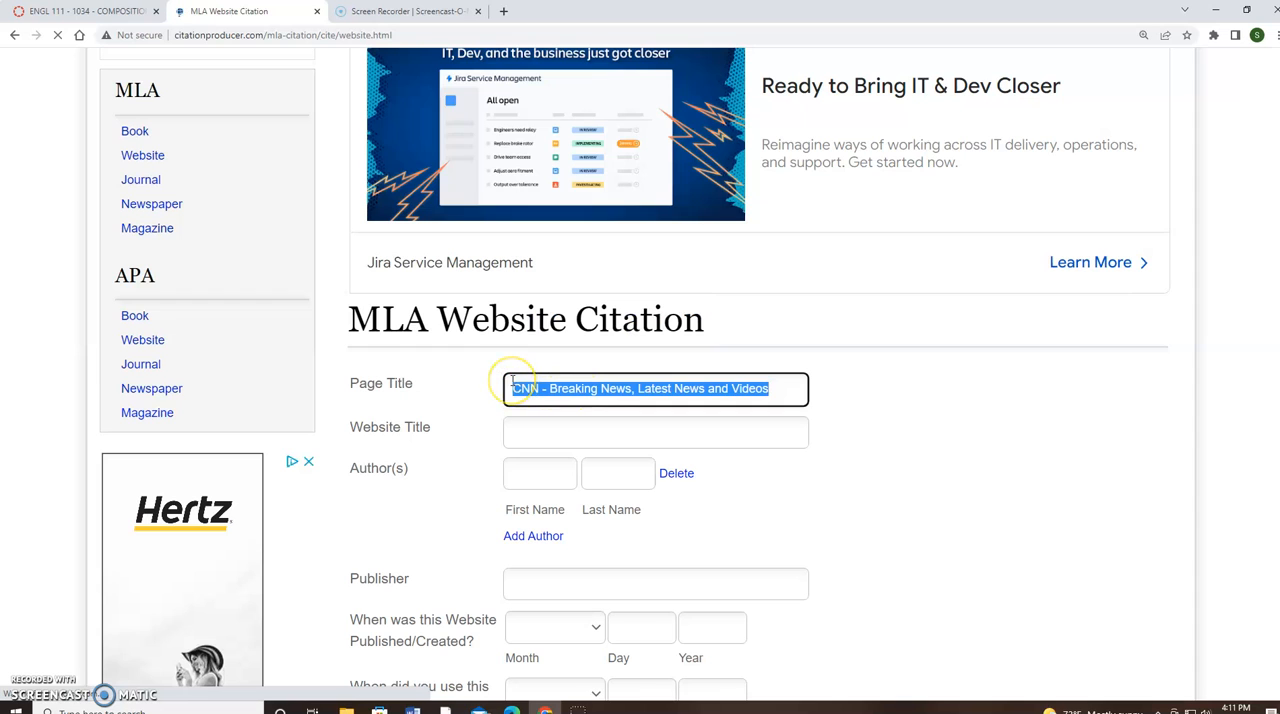
{"action": "key", "text": "ctrl+x"}
{"action": "left_click", "coordinate": [541, 433]}
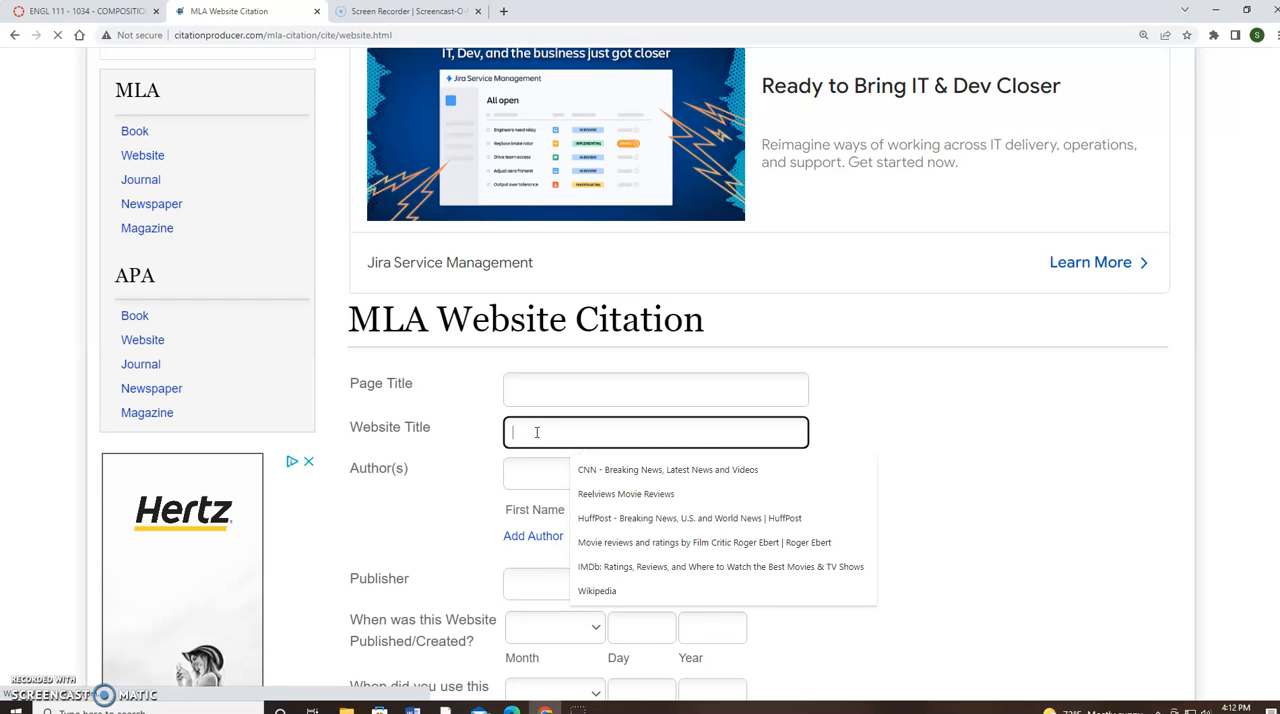
{"action": "key", "text": "Down"}
{"action": "key", "text": "Return"}
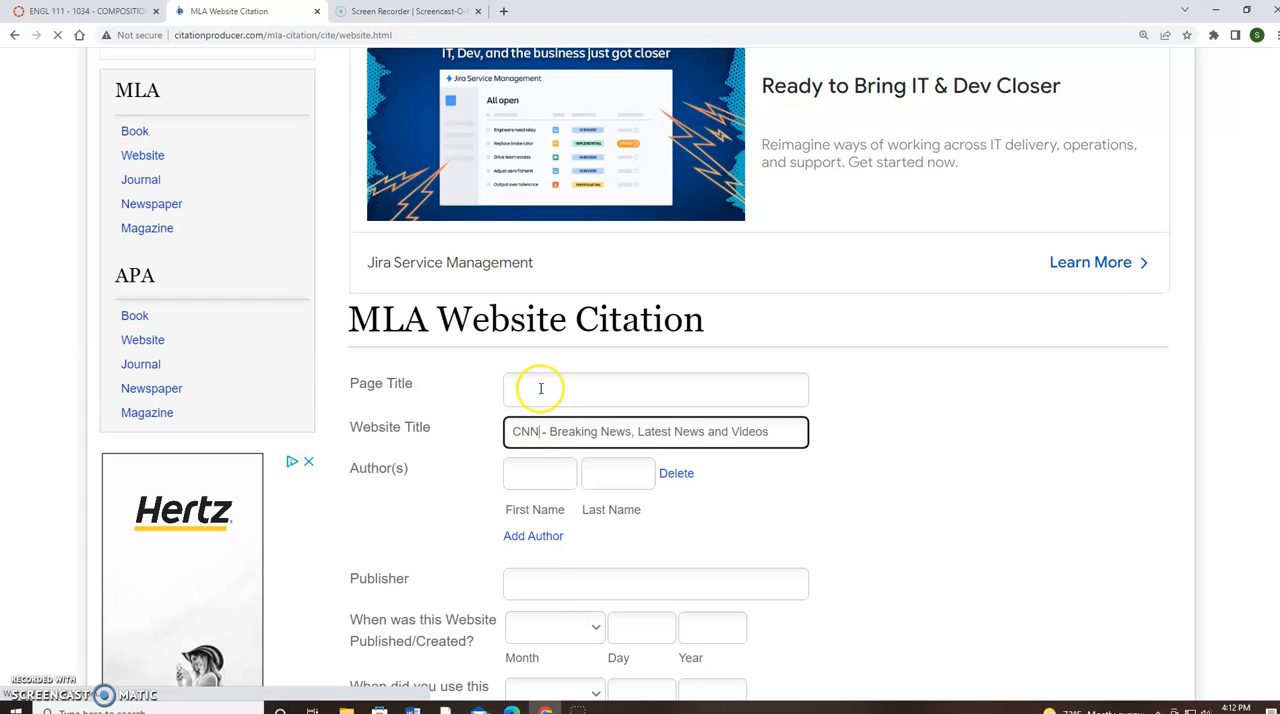
Set the citation's page title to the previously used entry "Attacks on Asian-Americans Rise amid Covid-19 Fears"
{"action": "left_click", "coordinate": [539, 385]}
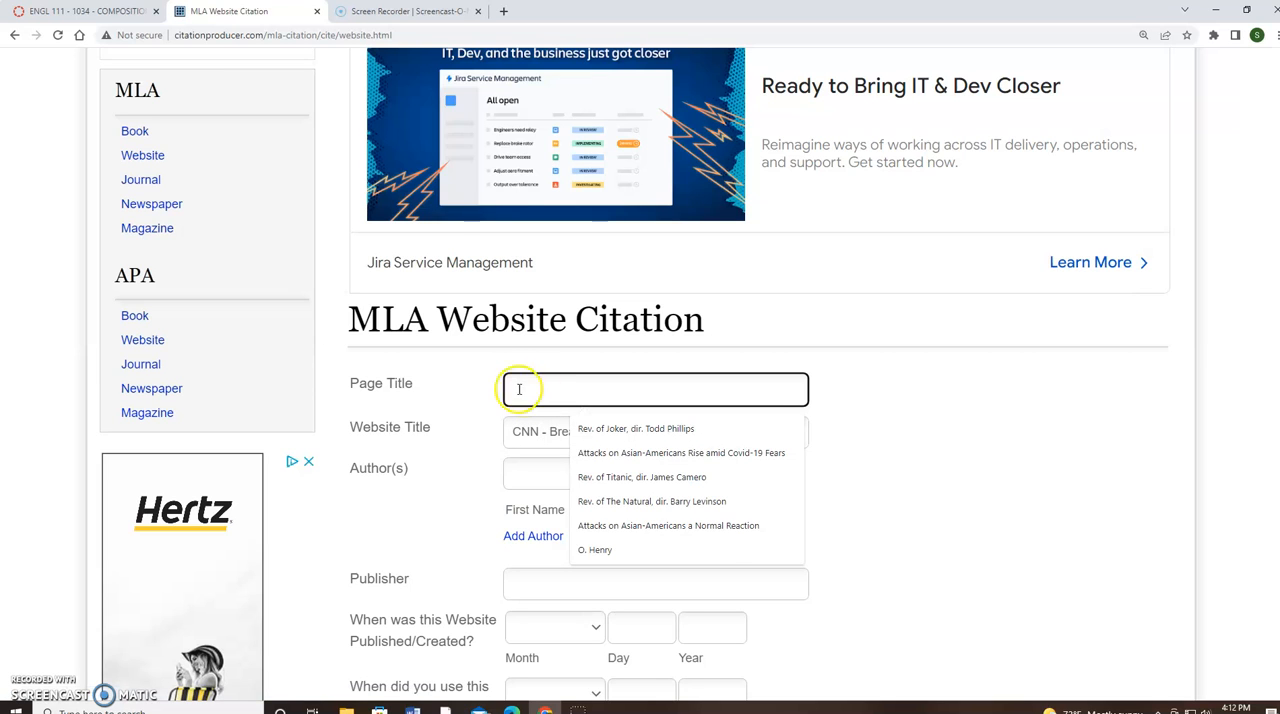
{"action": "left_click", "coordinate": [629, 457]}
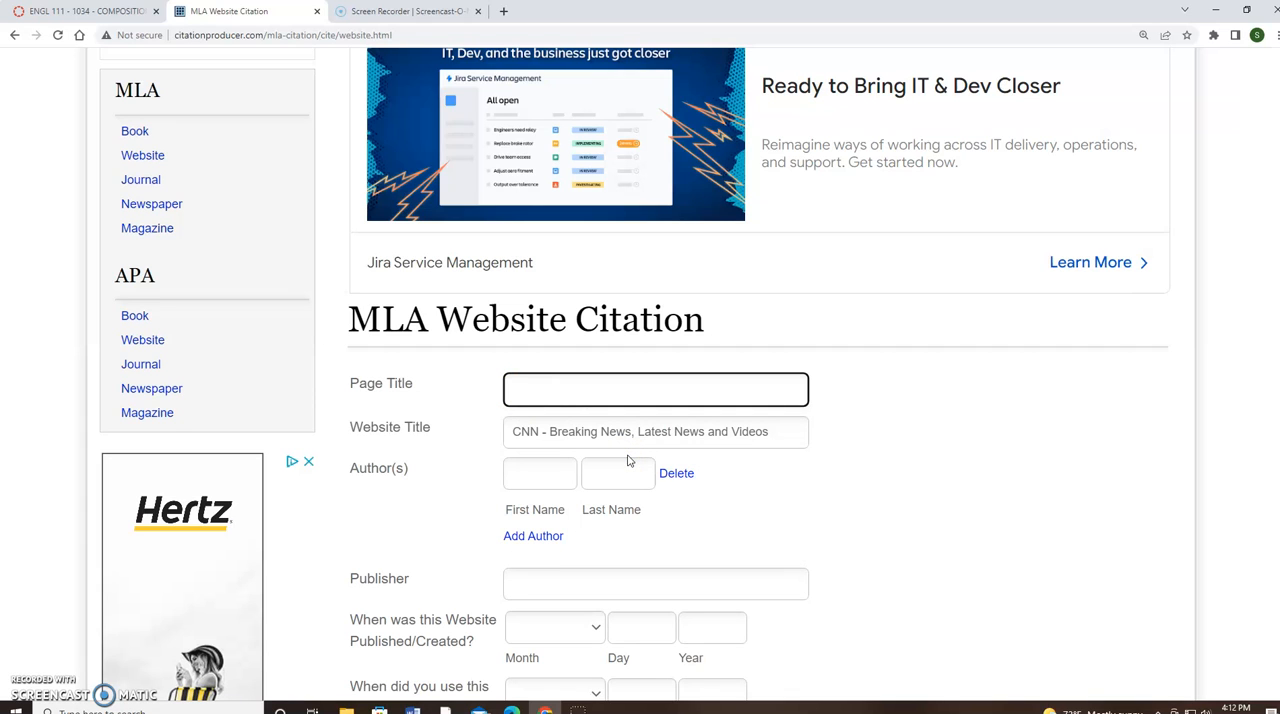
{"action": "key", "text": "ctrl+v"}
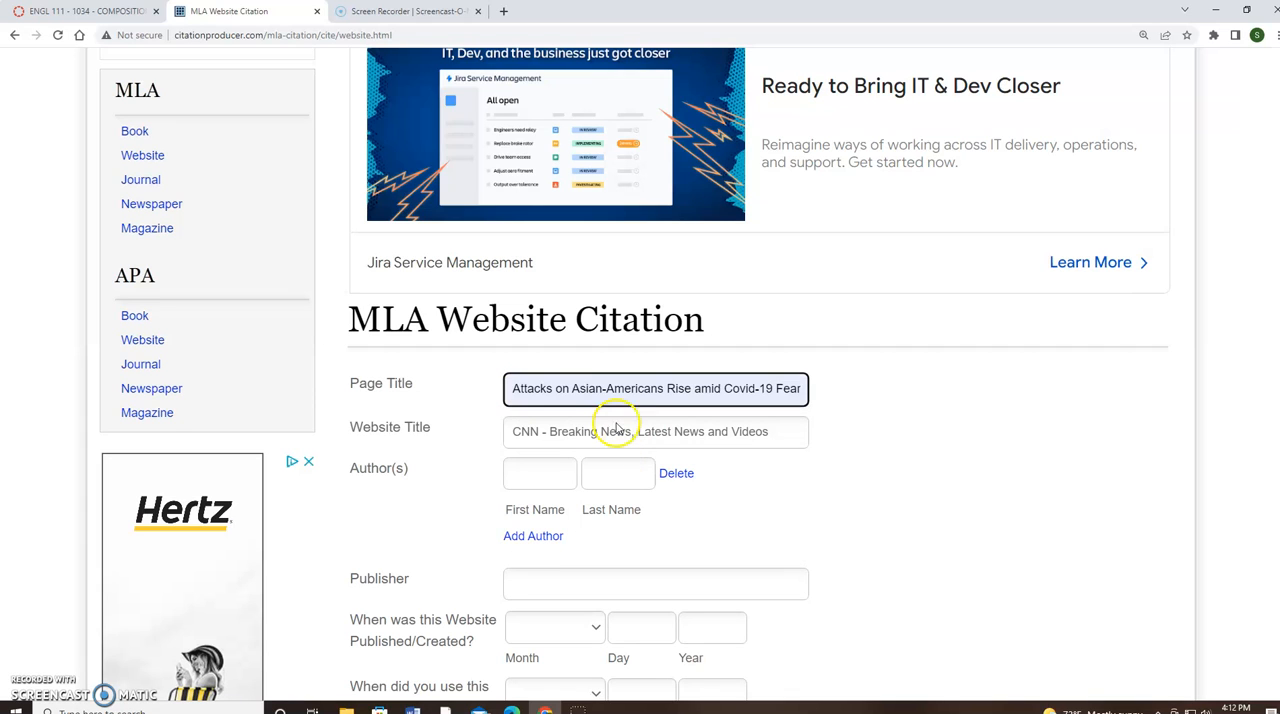
Fill in the author's first name and last name from the previously used entries
{"action": "left_click", "coordinate": [552, 474]}
{"action": "left_click", "coordinate": [545, 513]}
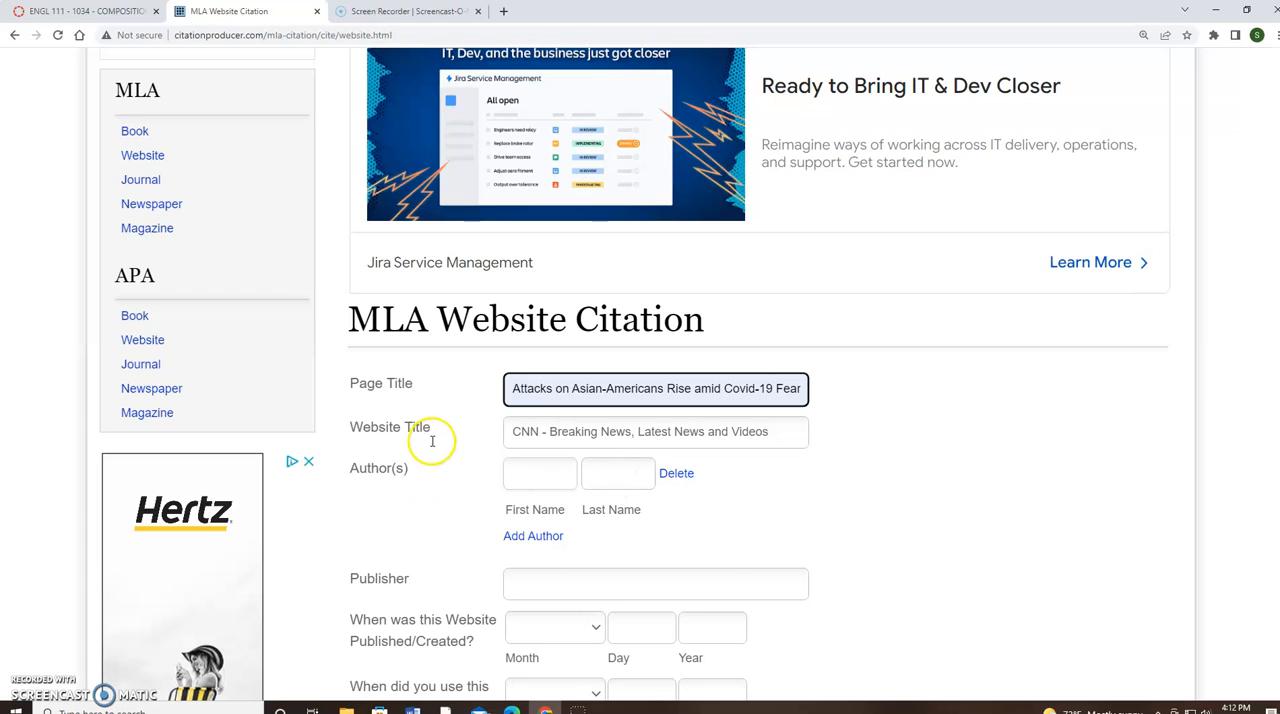
{"action": "left_click", "coordinate": [539, 483]}
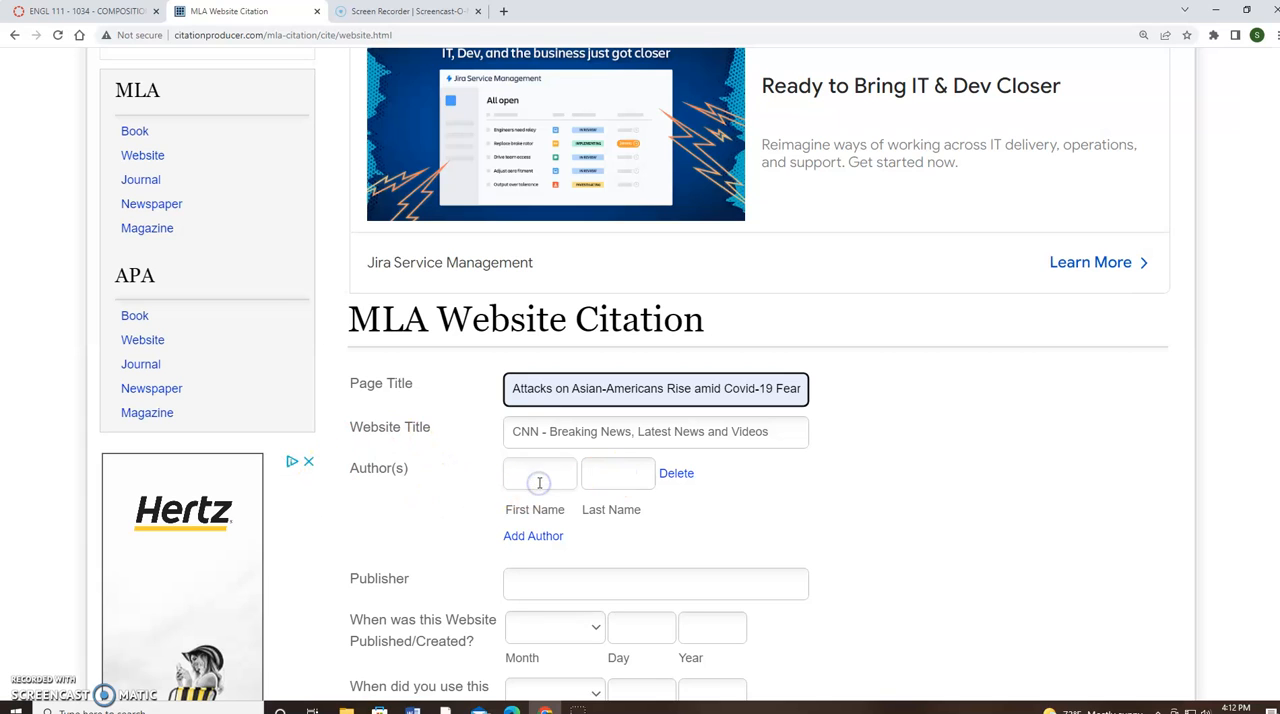
{"action": "left_click", "coordinate": [28, 685]}
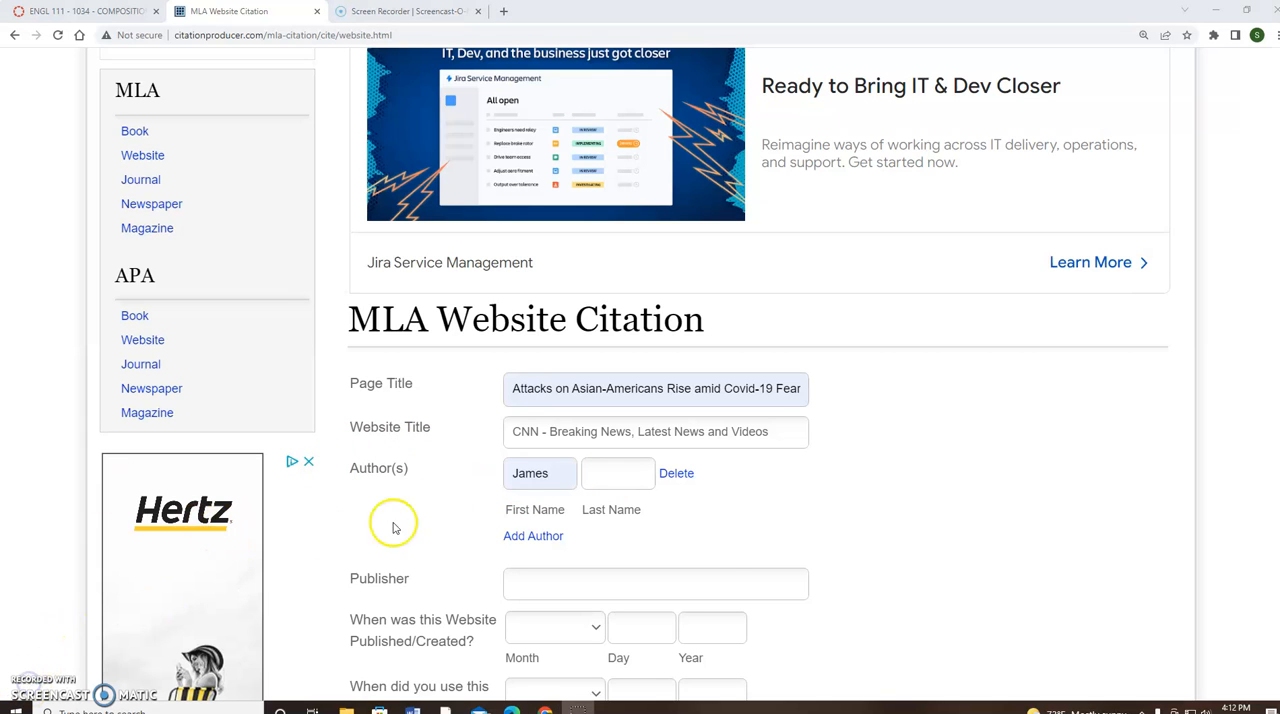
{"action": "left_click", "coordinate": [616, 474]}
{"action": "left_click", "coordinate": [623, 512]}
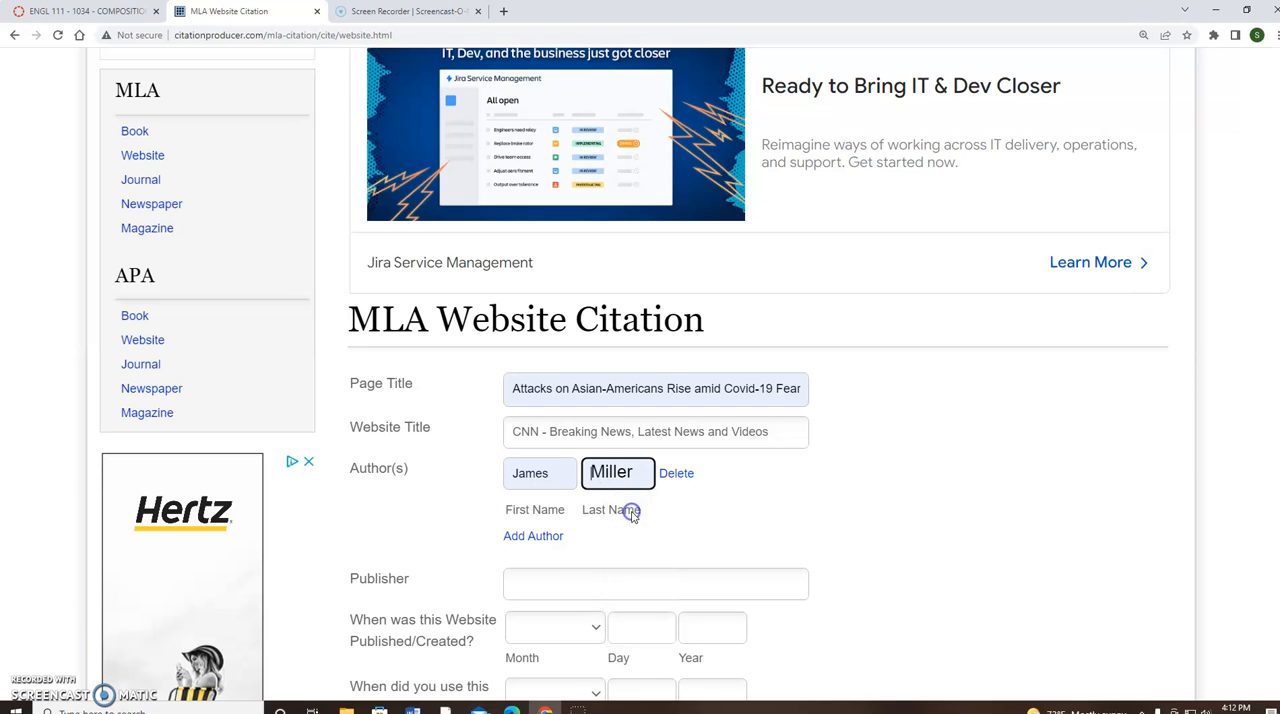
Set the website's published/created date to January 4, 2021, leaving the publisher blank
{"action": "scroll", "coordinate": [651, 538], "scroll_direction": "down", "scroll_amount": 1}
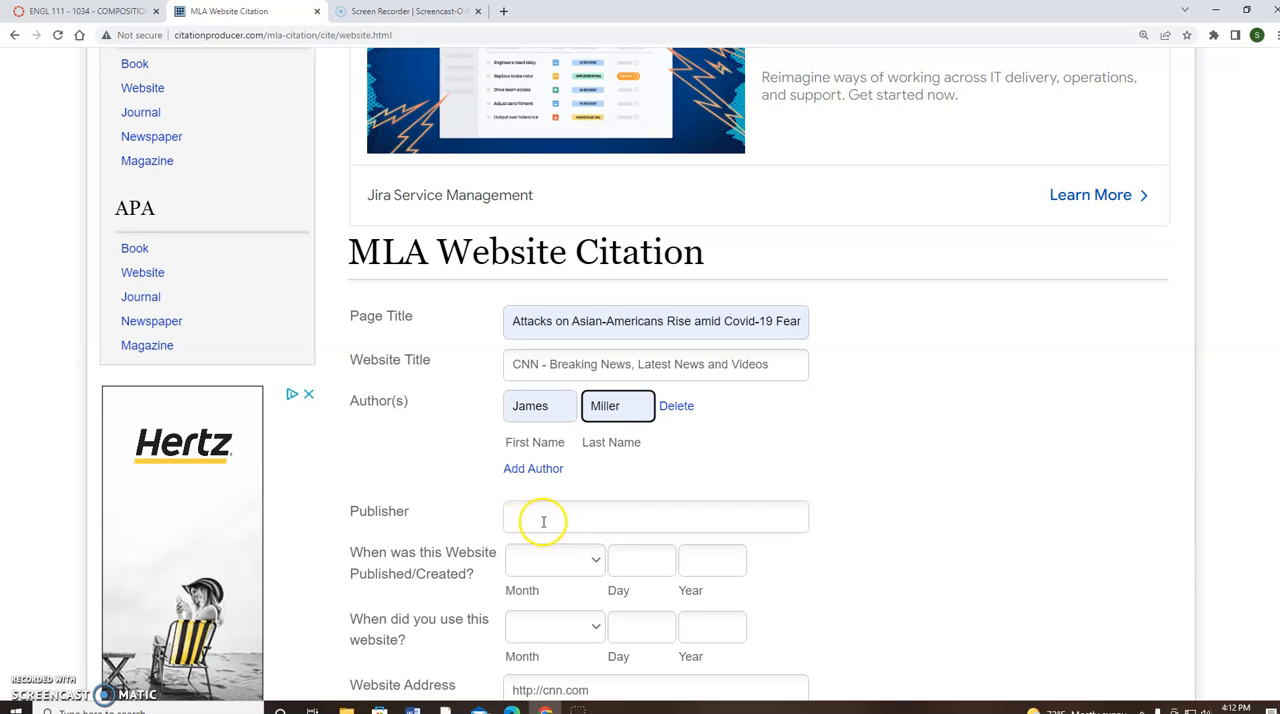
{"action": "scroll", "coordinate": [545, 518], "scroll_direction": "down", "scroll_amount": 1}
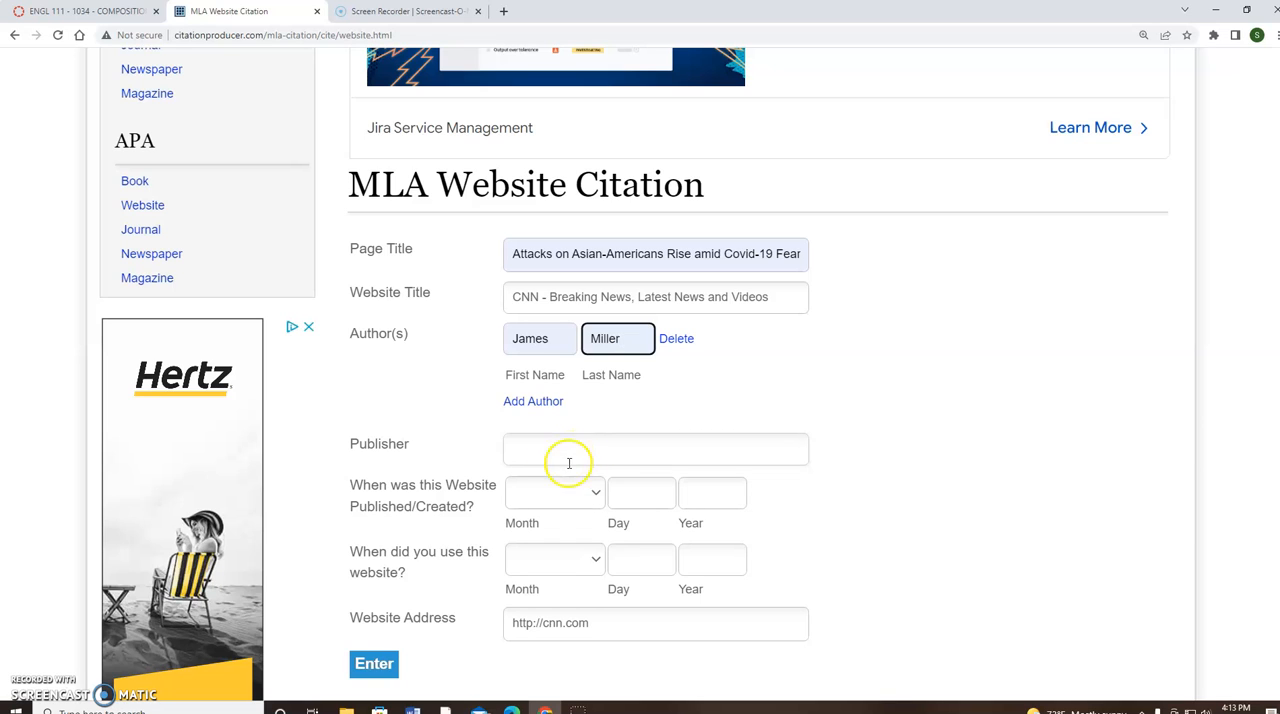
{"action": "left_click", "coordinate": [595, 492]}
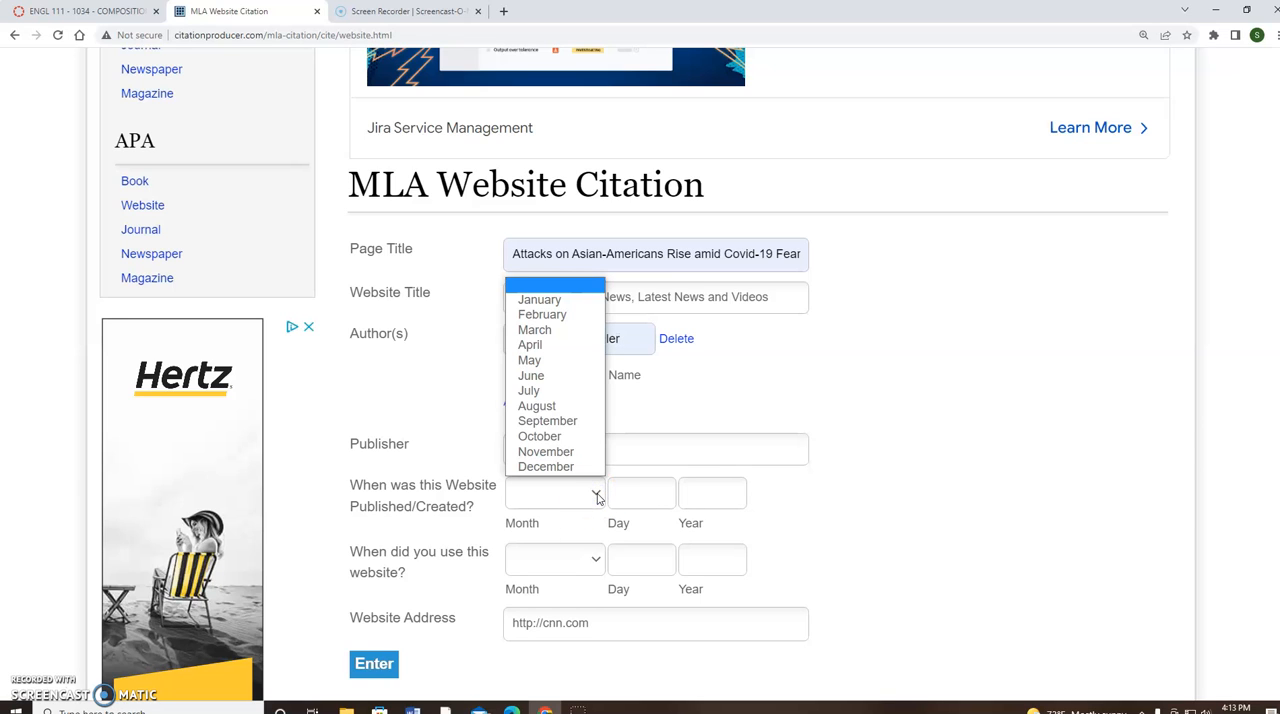
{"action": "left_click", "coordinate": [560, 299]}
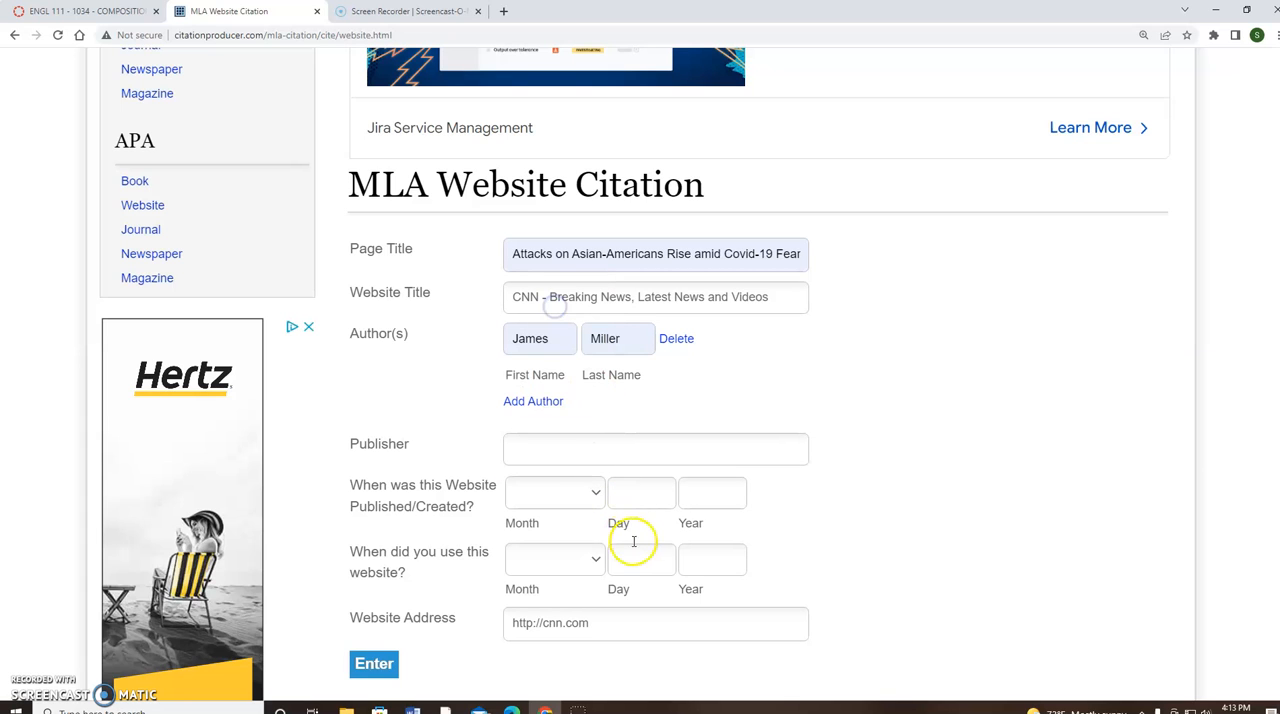
{"action": "left_click", "coordinate": [643, 494]}
{"action": "left_click", "coordinate": [642, 537]}
{"action": "left_click", "coordinate": [708, 489]}
{"action": "left_click", "coordinate": [719, 533]}
{"action": "type", "text": "2021"}
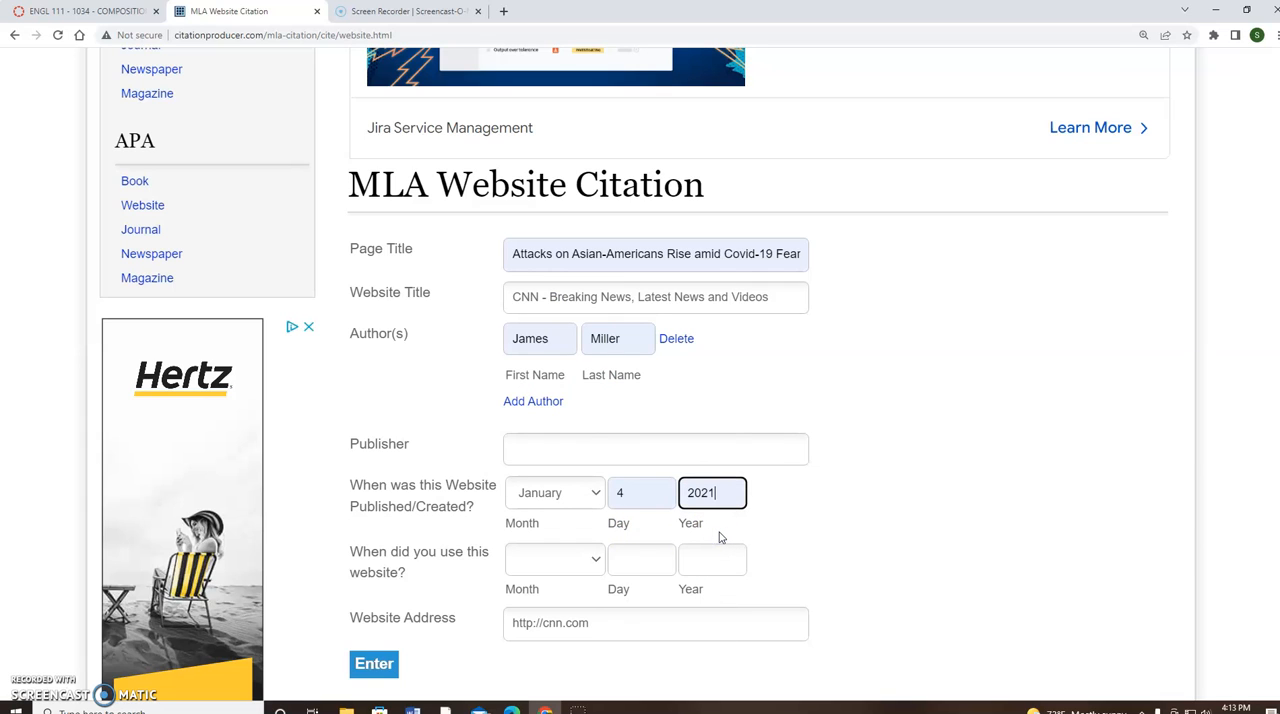
Set the date the website was used to May 24, 2022, and generate the citation
{"action": "left_click", "coordinate": [596, 563]}
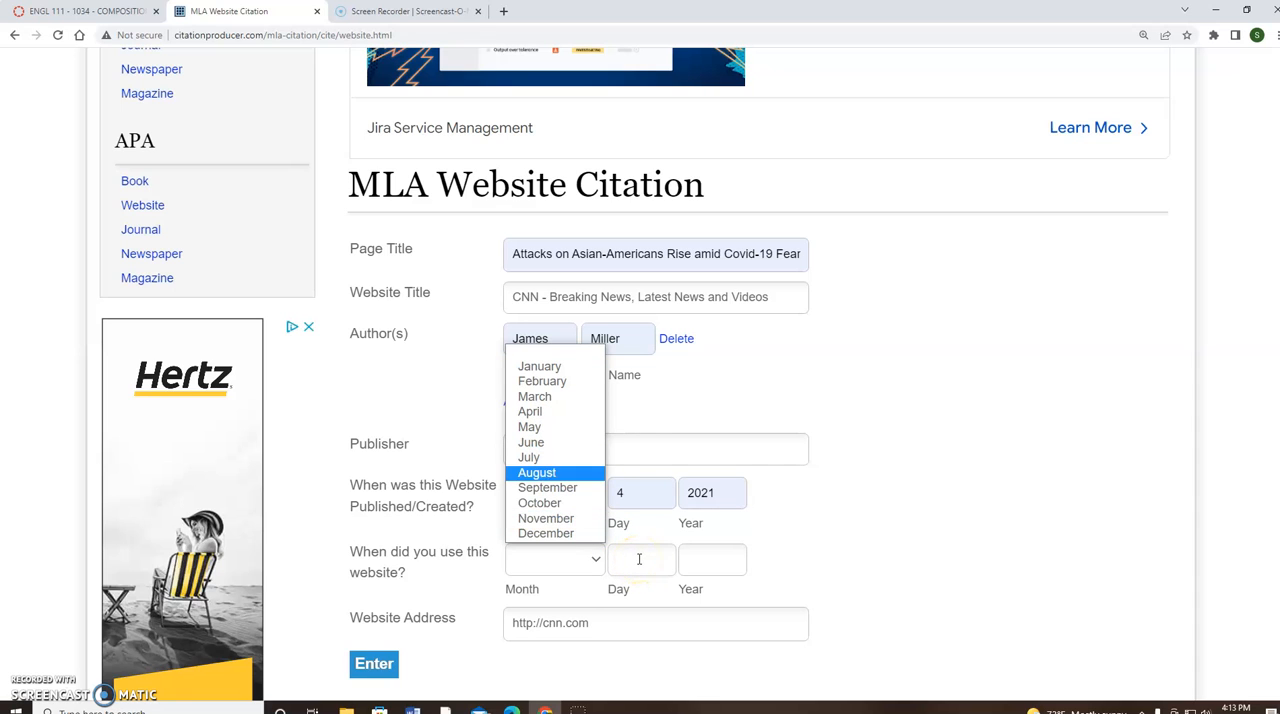
{"action": "left_click", "coordinate": [638, 559]}
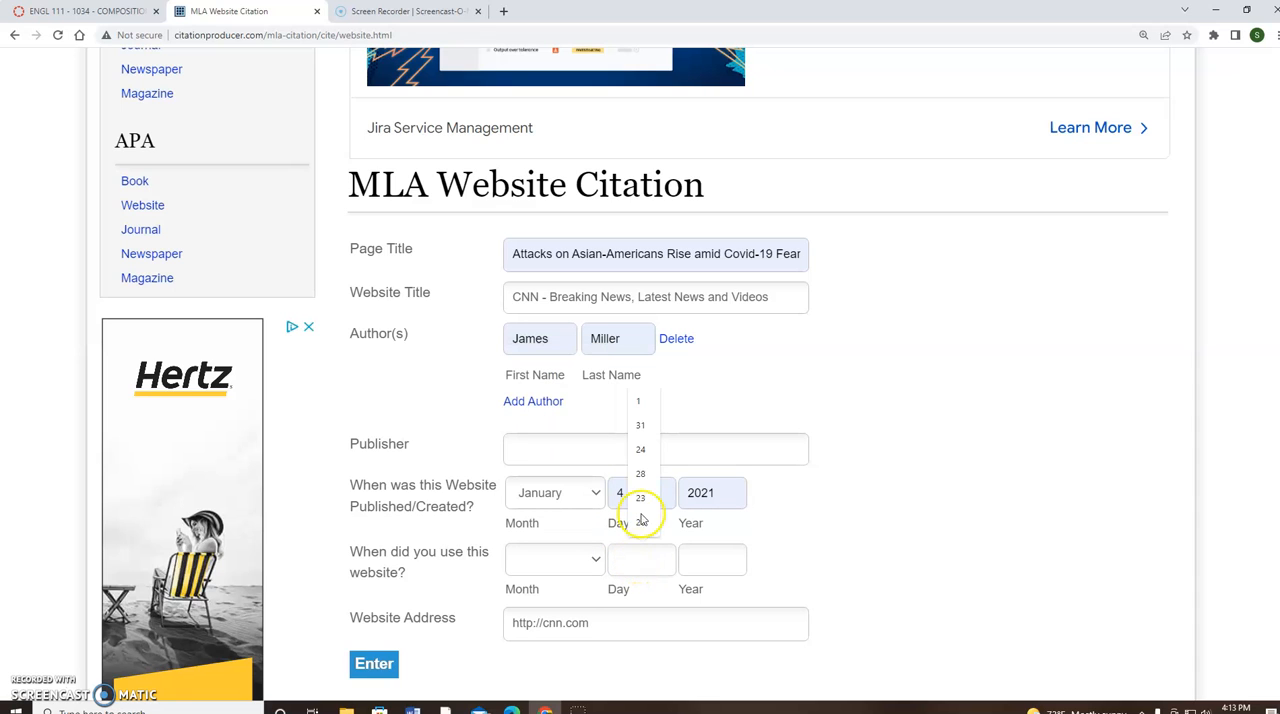
{"action": "left_click", "coordinate": [640, 451]}
{"action": "left_click", "coordinate": [721, 565]}
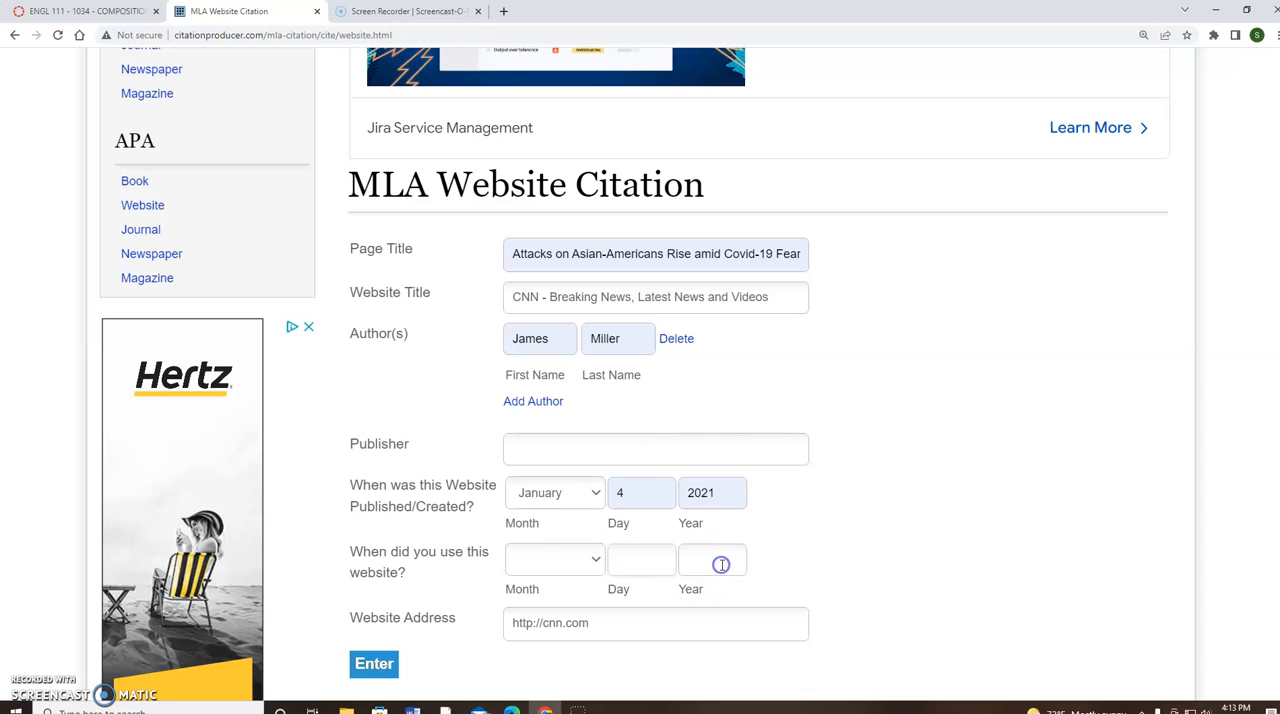
{"action": "left_click", "coordinate": [716, 623]}
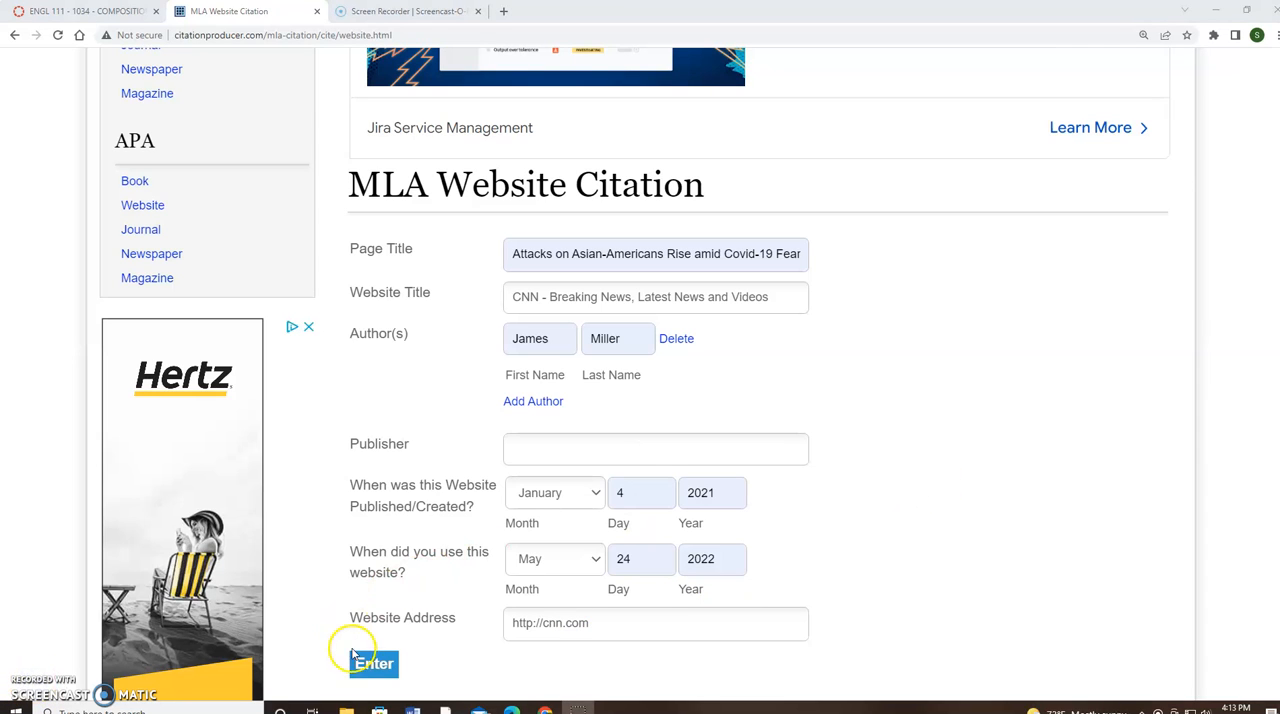
{"action": "left_click", "coordinate": [376, 665]}
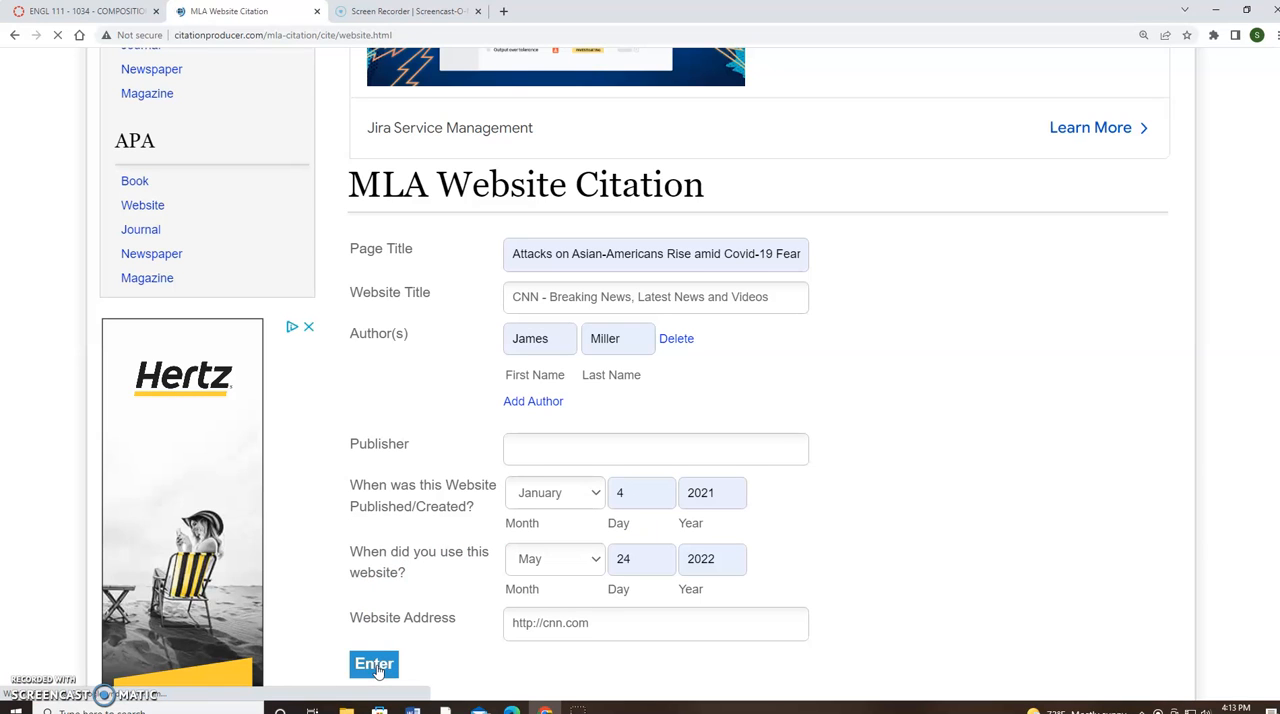
{"action": "left_click", "coordinate": [376, 665]}
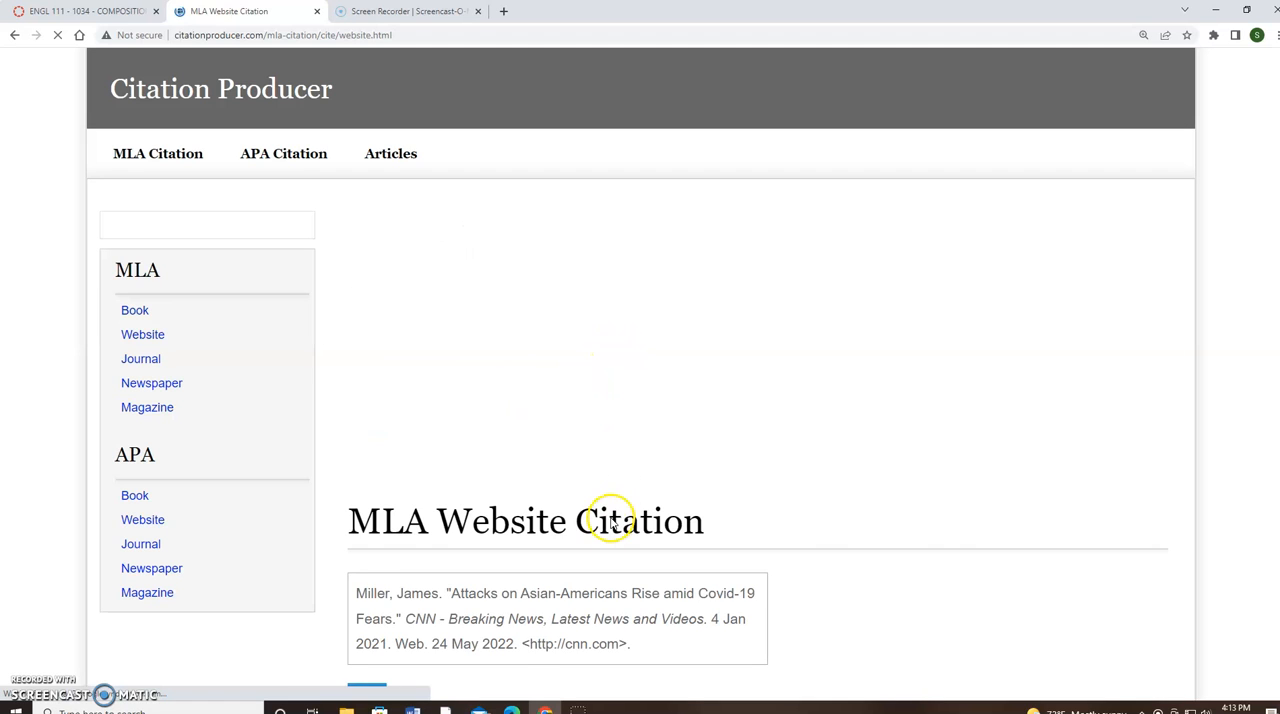
Copy the entire generated MLA website citation and paste it into a blank document in Word
{"action": "scroll", "coordinate": [580, 520], "scroll_direction": "down", "scroll_amount": 4}
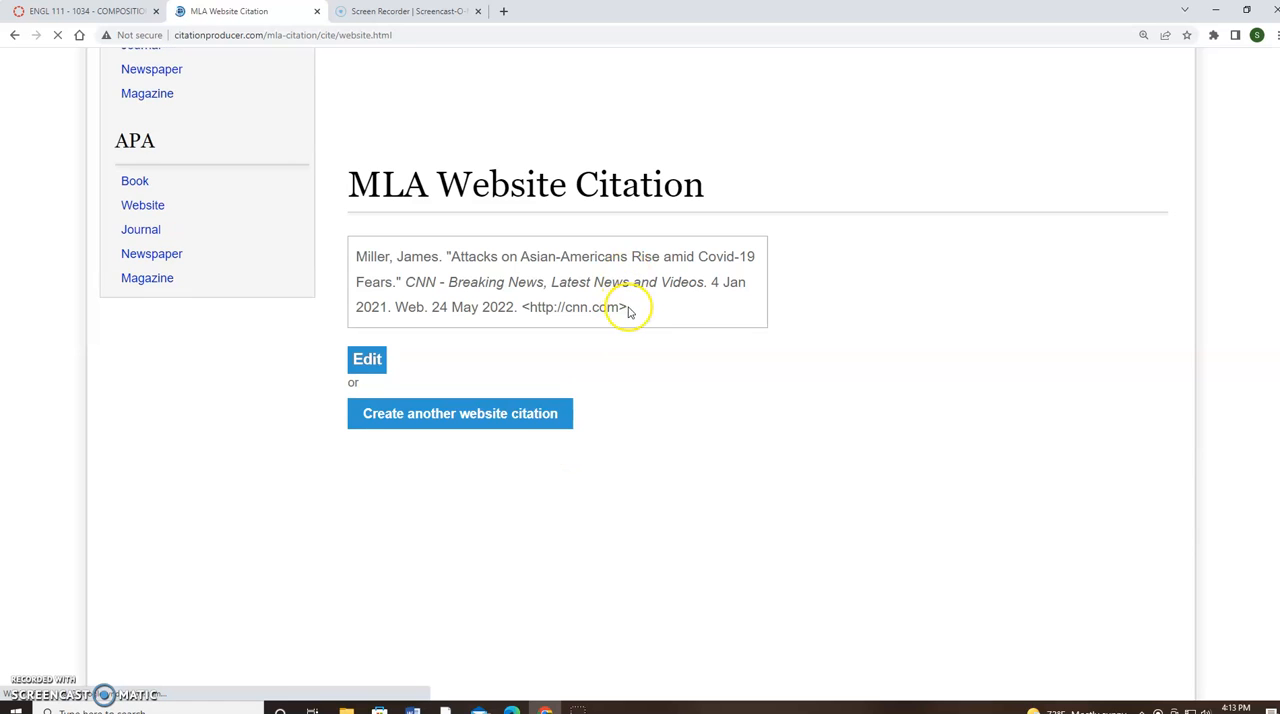
{"action": "left_click_drag", "start_coordinate": [630, 309], "coordinate": [358, 257]}
{"action": "key", "text": "ctrl+c"}
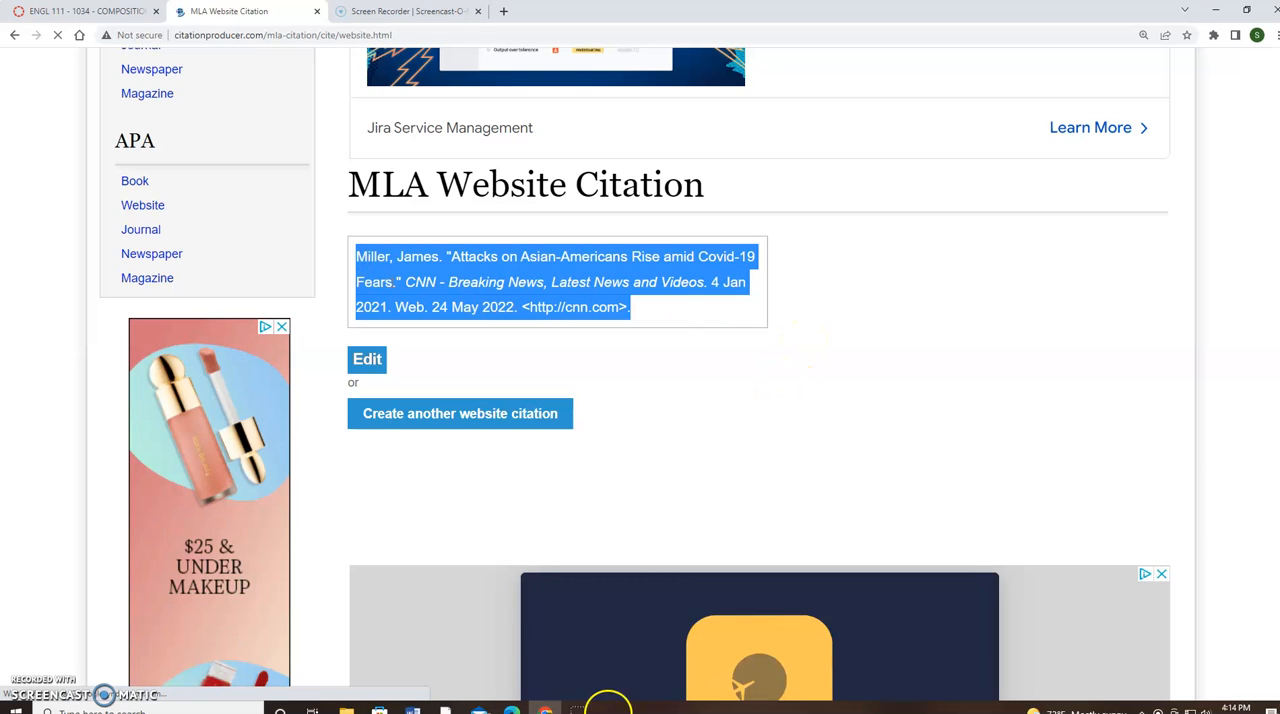
{"action": "left_click", "coordinate": [412, 710]}
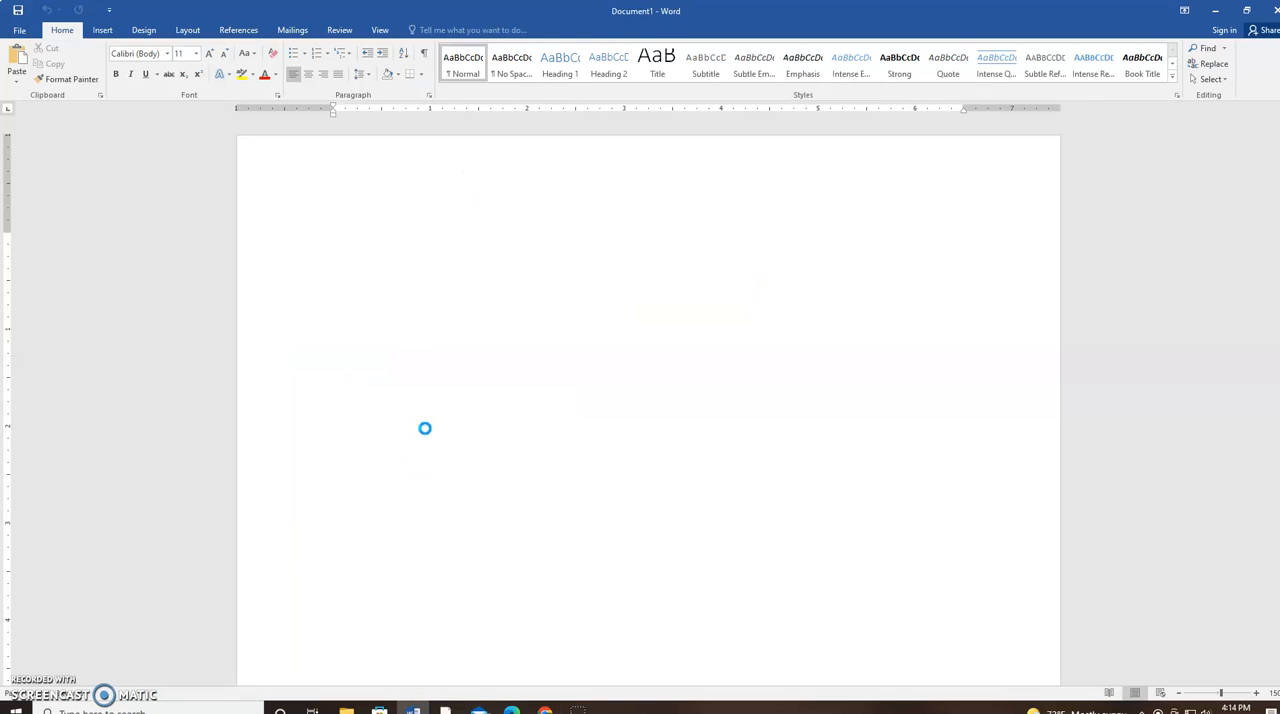
{"action": "key", "text": "ctrl+v"}
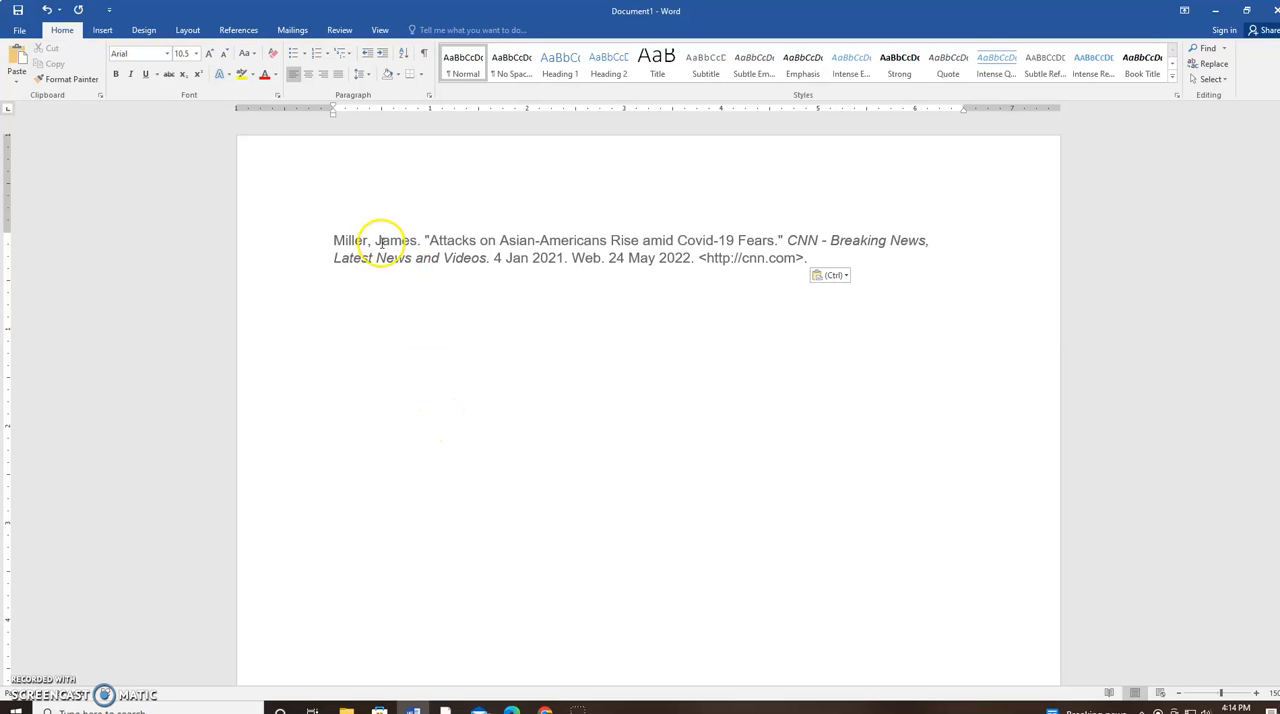
Format the whole pasted citation in 12-point Times New Roman with black text
{"action": "left_click_drag", "start_coordinate": [333, 241], "coordinate": [614, 280]}
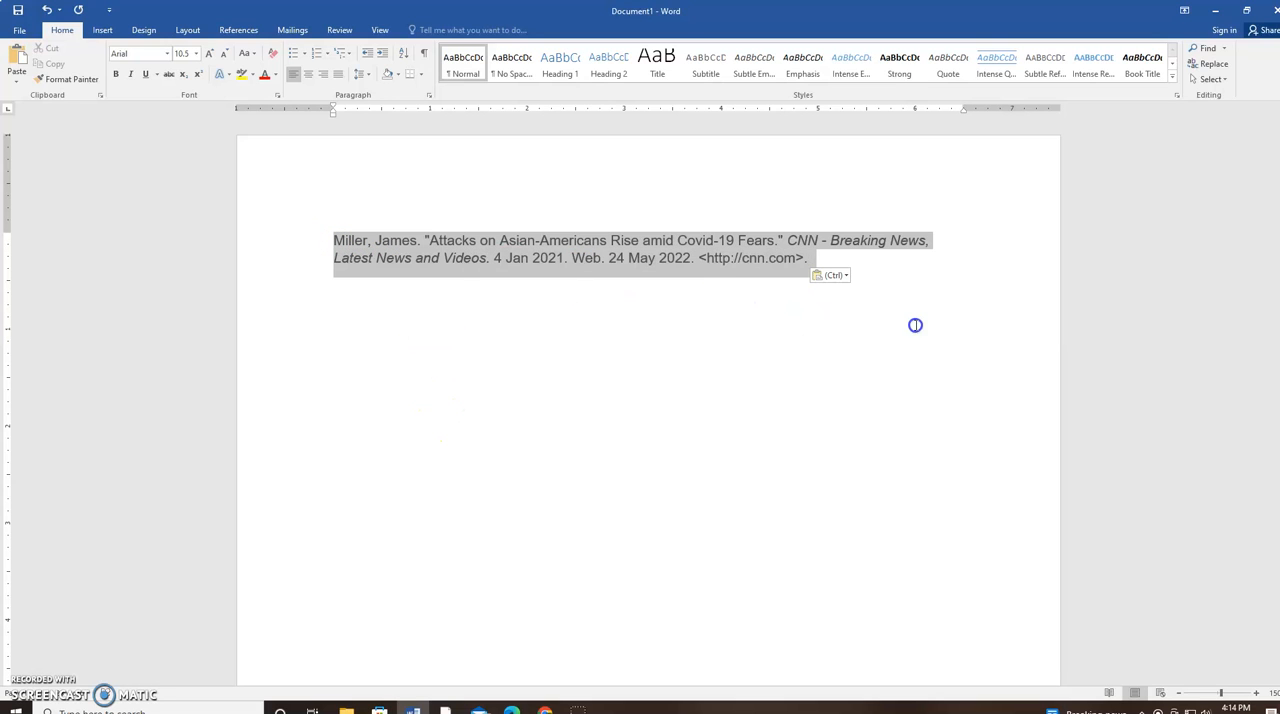
{"action": "left_click", "coordinate": [169, 57]}
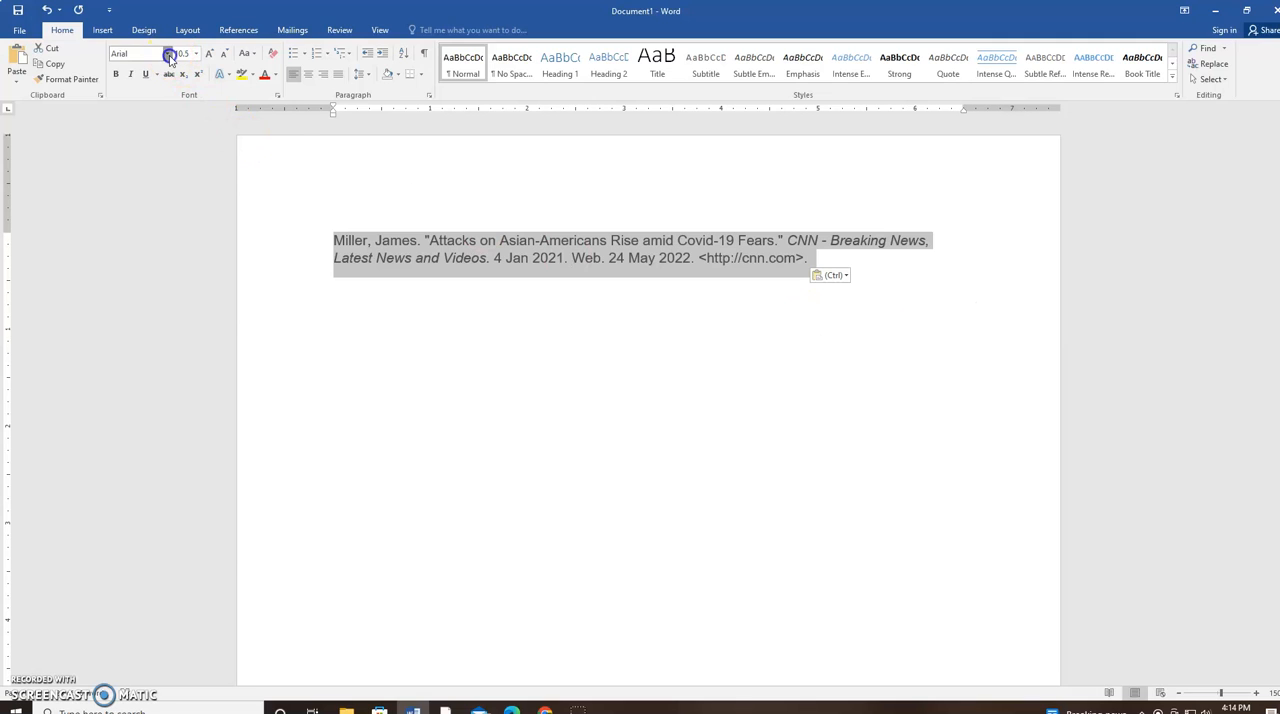
{"action": "left_click", "coordinate": [178, 133]}
{"action": "left_click", "coordinate": [195, 53]}
{"action": "left_click", "coordinate": [180, 119]}
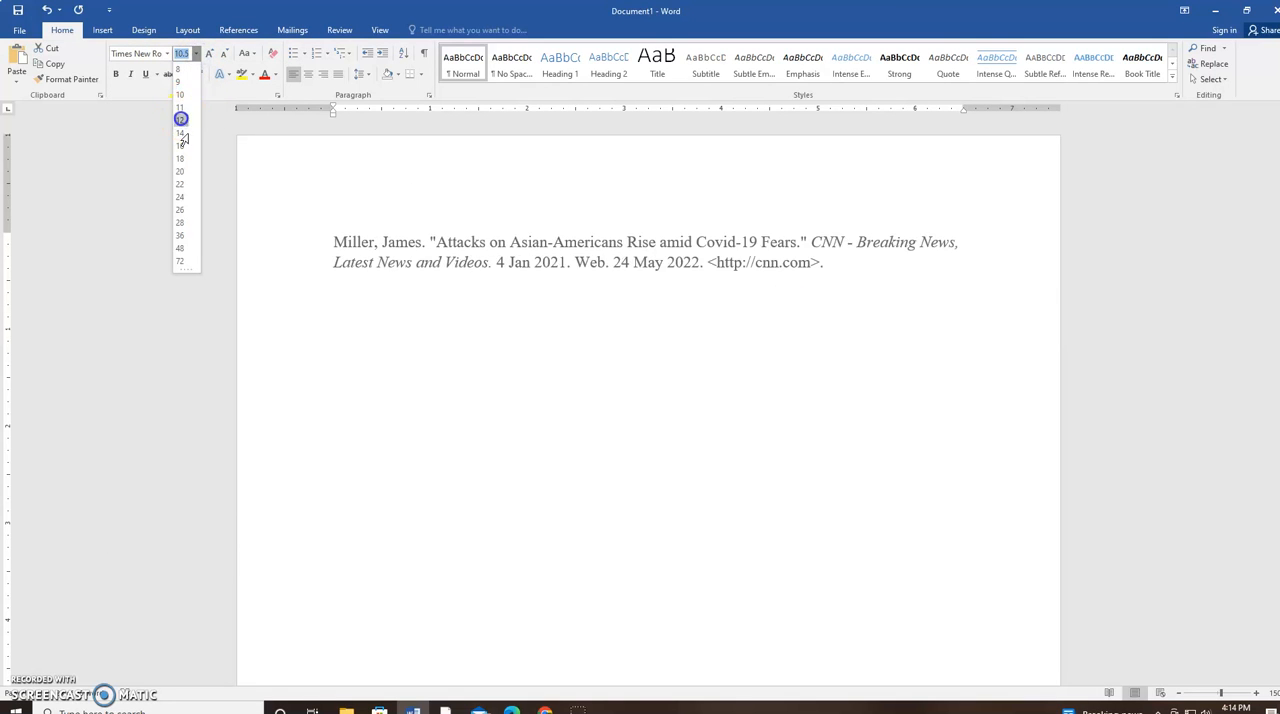
{"action": "left_click", "coordinate": [275, 75]}
{"action": "left_click", "coordinate": [283, 90]}
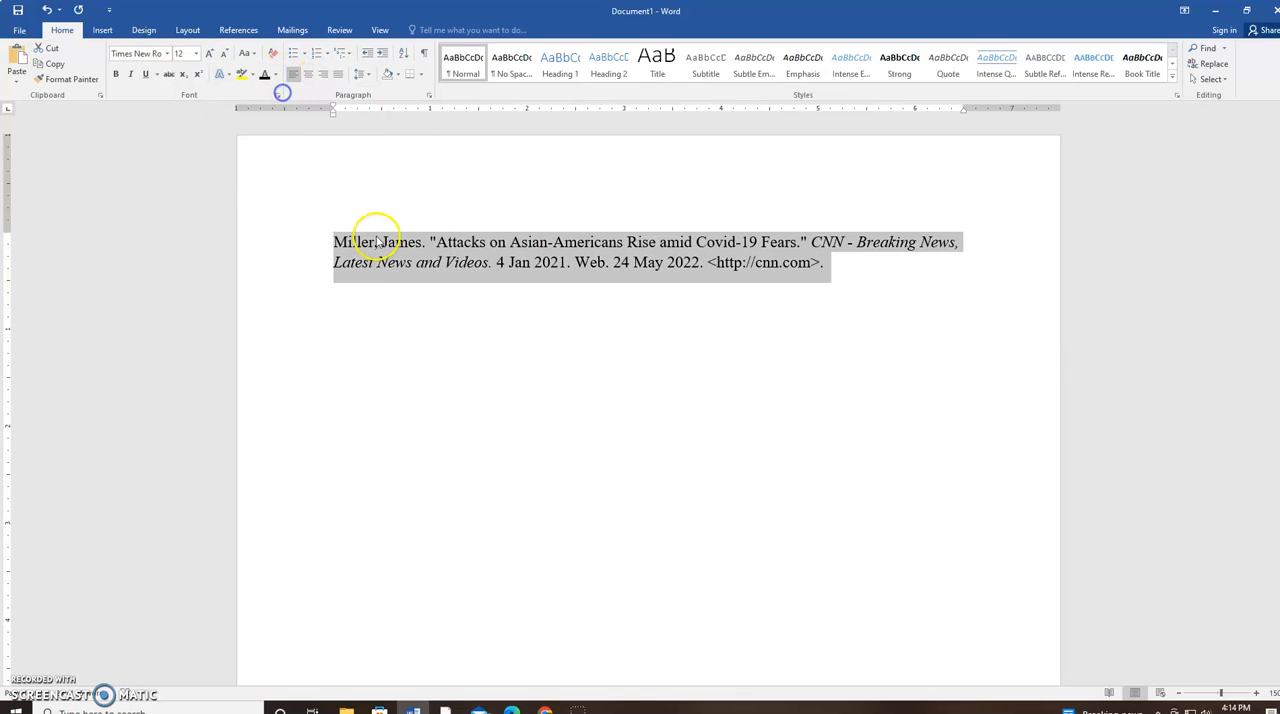
Set the line spacing of the selected citation to Double
{"action": "left_click", "coordinate": [429, 97]}
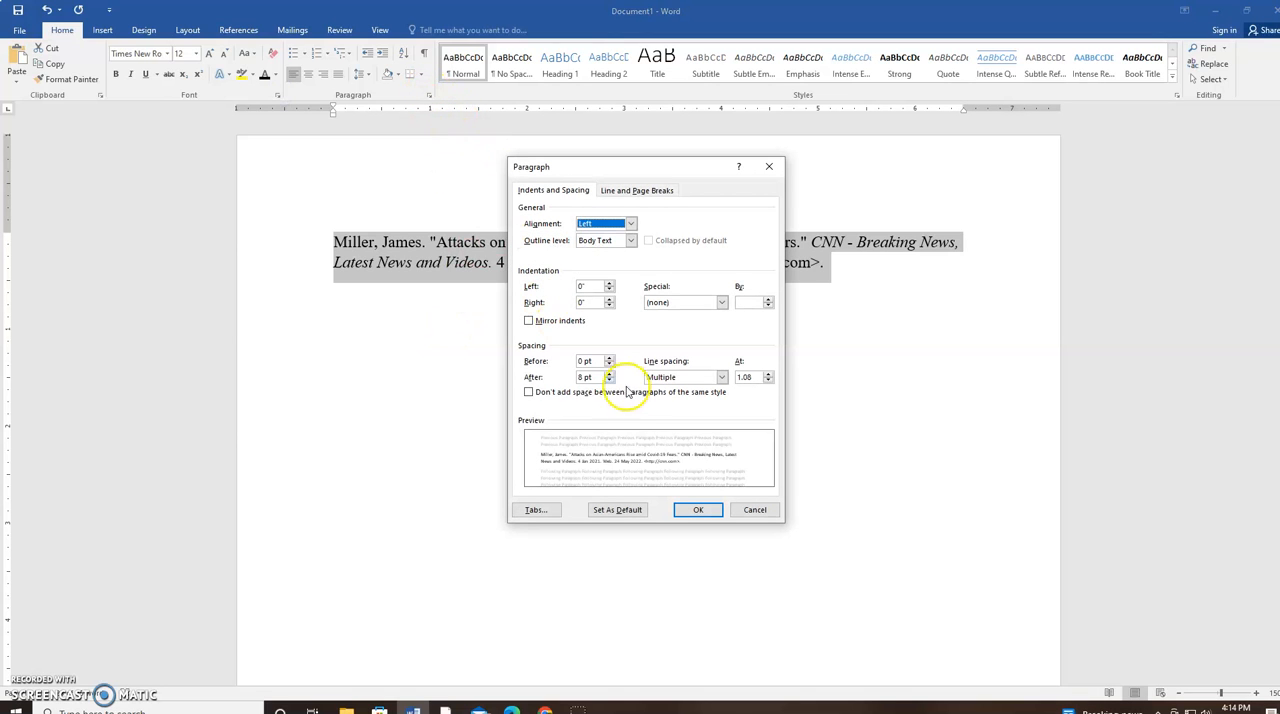
{"action": "left_click", "coordinate": [722, 377]}
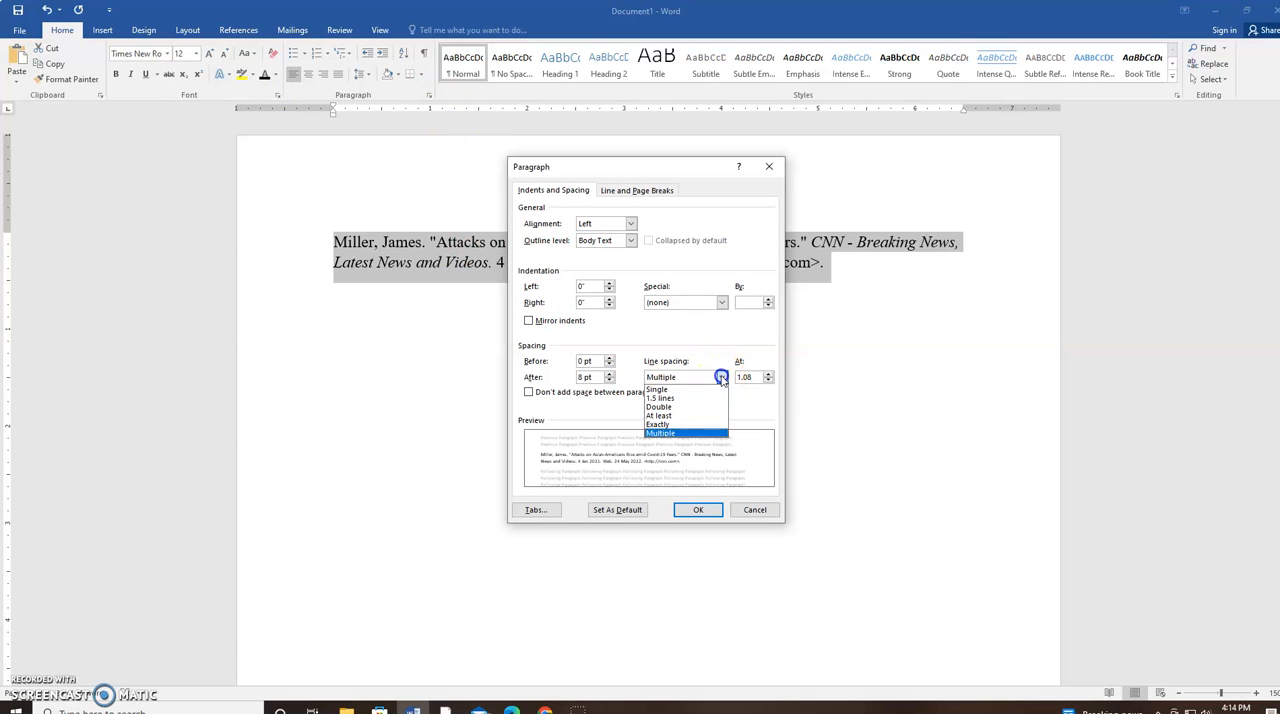
{"action": "left_click", "coordinate": [680, 408]}
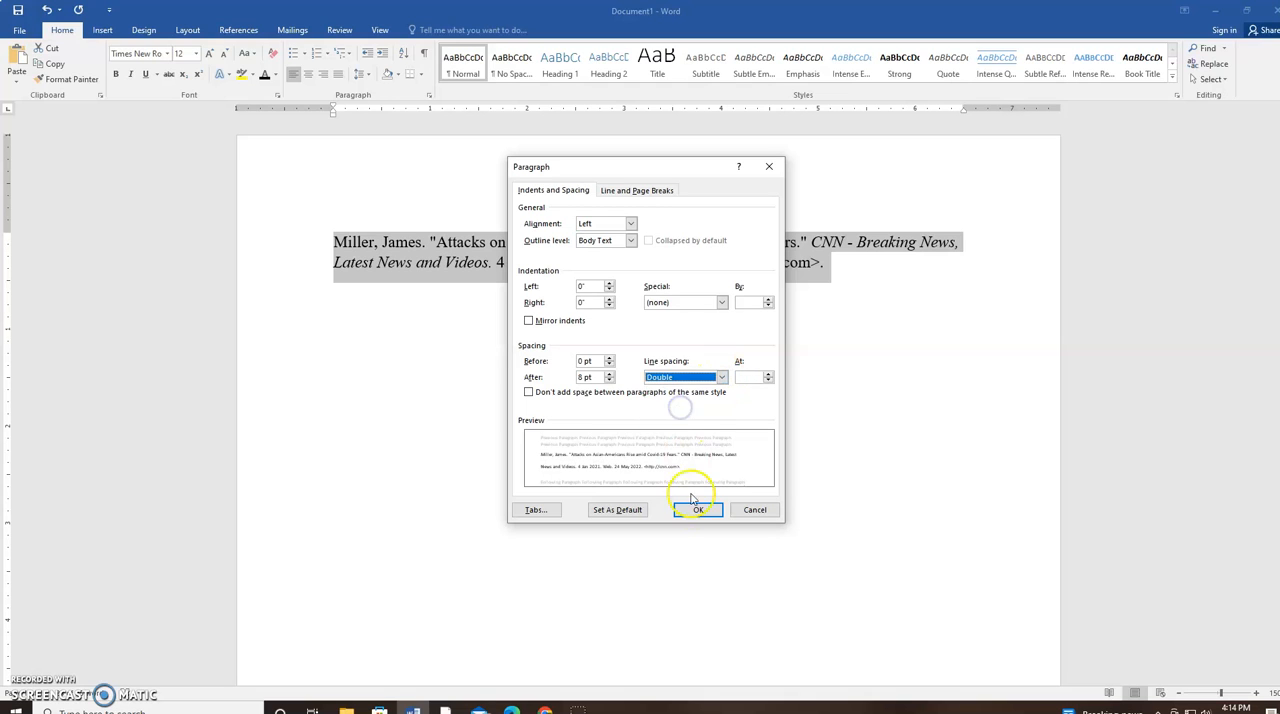
{"action": "left_click", "coordinate": [700, 510]}
Set the spacing after the citation paragraph to 0 pt
{"action": "left_click_drag", "start_coordinate": [766, 318], "coordinate": [326, 249]}
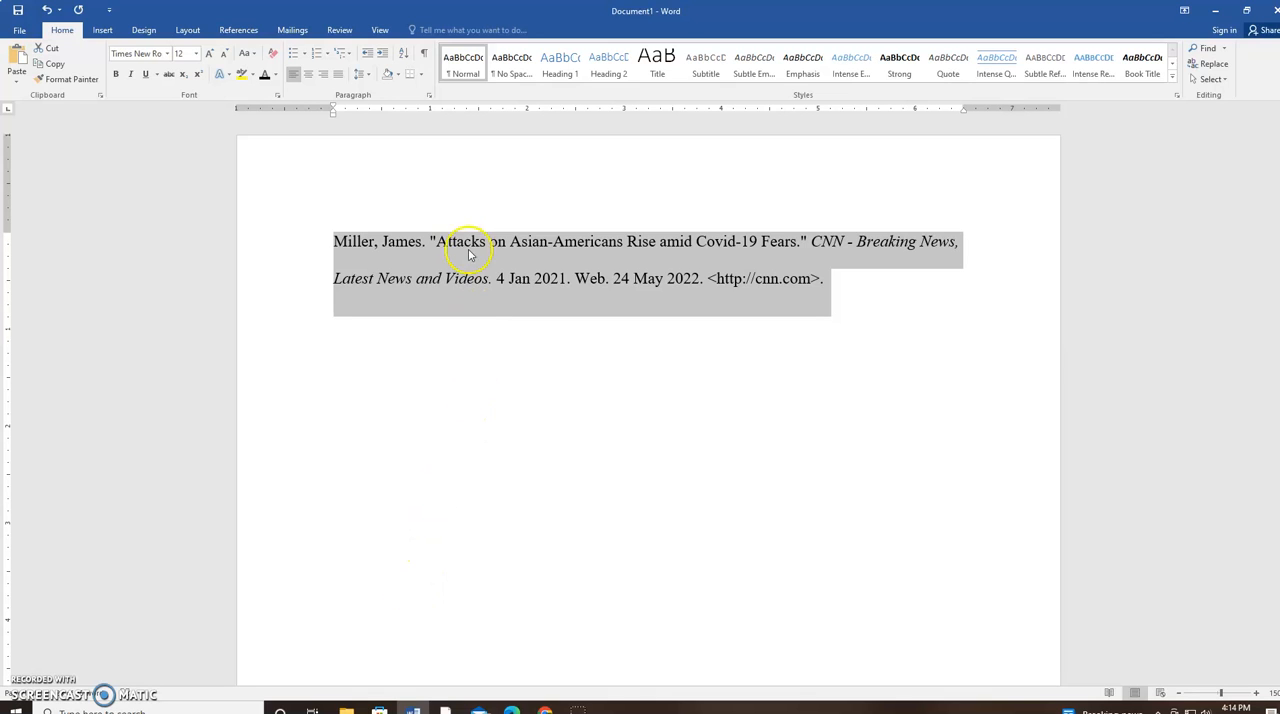
{"action": "left_click", "coordinate": [429, 96]}
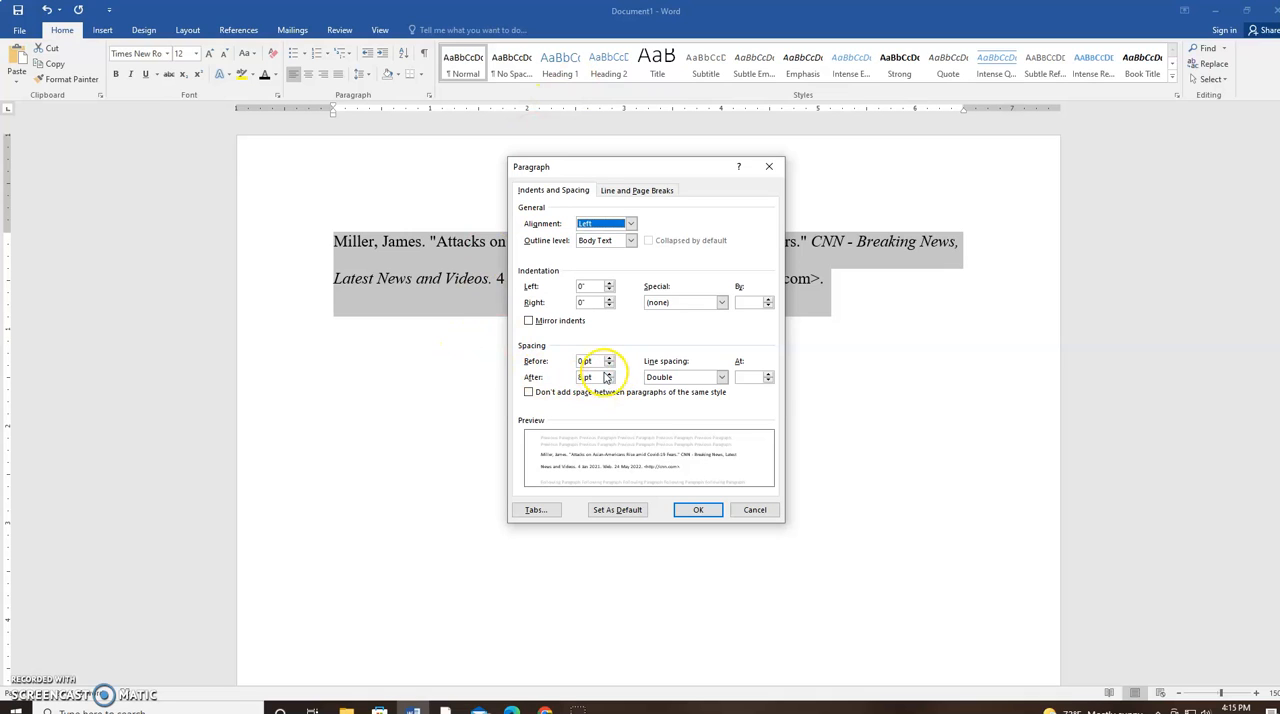
{"action": "left_click", "coordinate": [609, 380]}
{"action": "left_click", "coordinate": [609, 380]}
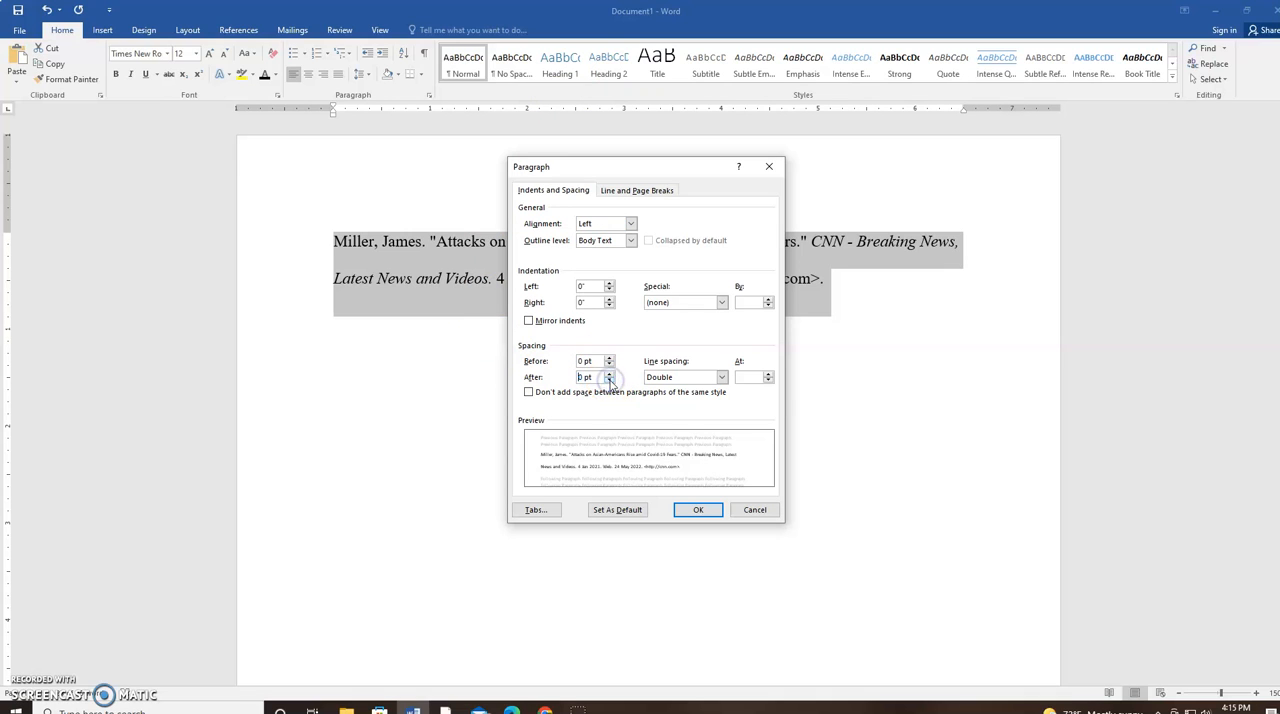
{"action": "left_click", "coordinate": [699, 510]}
{"action": "left_click", "coordinate": [680, 494]}
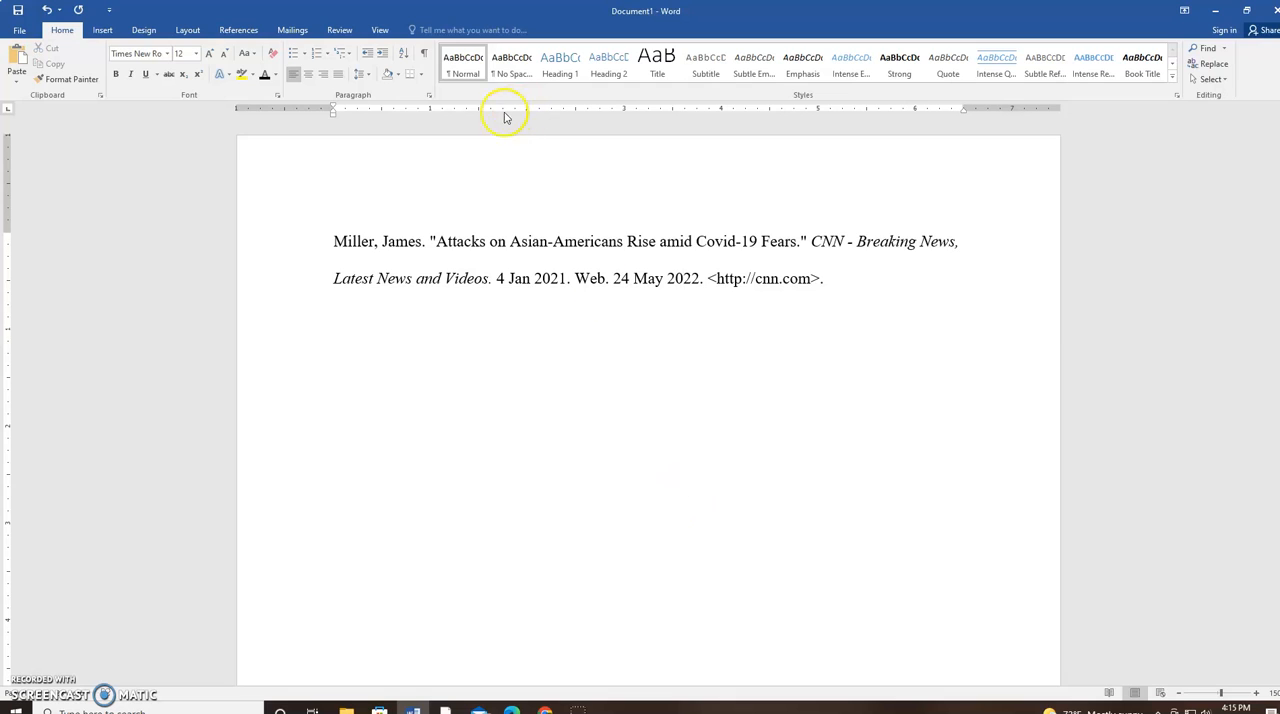
Check the Ruler display option in the document's view settings
{"action": "left_click", "coordinate": [381, 32]}
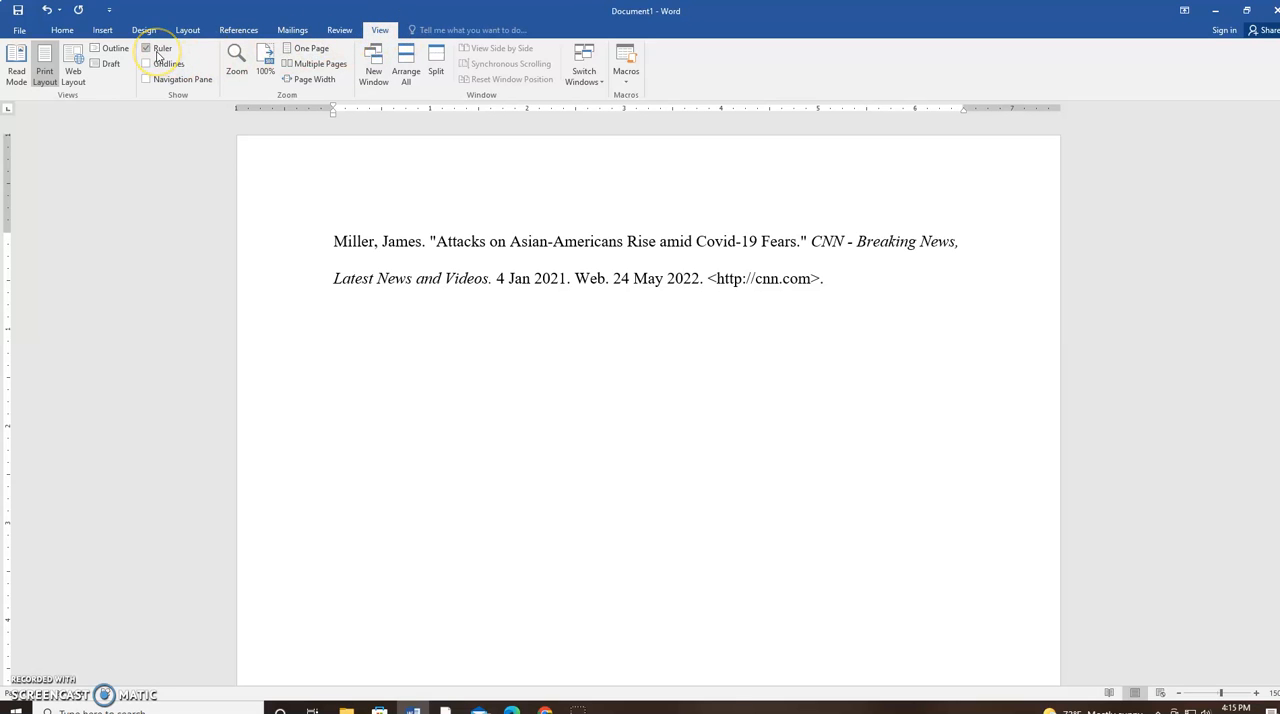
{"action": "left_click", "coordinate": [348, 195]}
{"action": "left_click", "coordinate": [395, 177]}
{"action": "key", "text": "ctrl+m"}
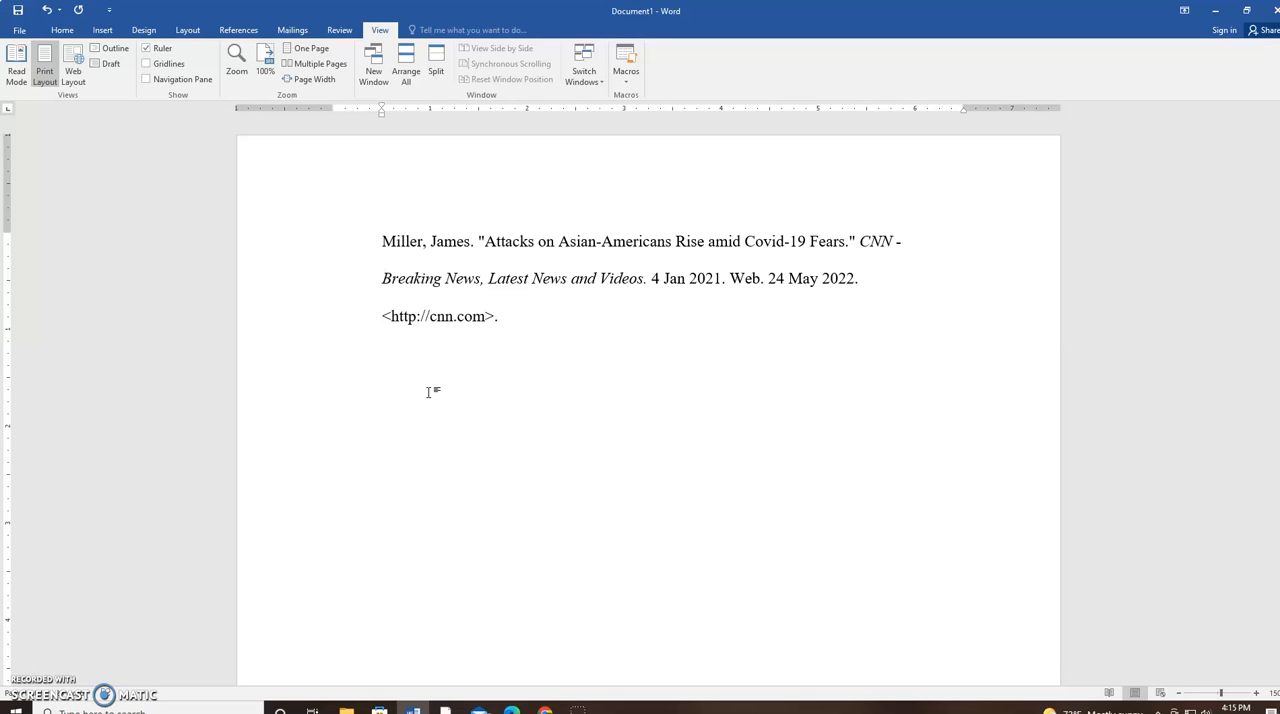
{"action": "key", "text": "ctrl+z"}
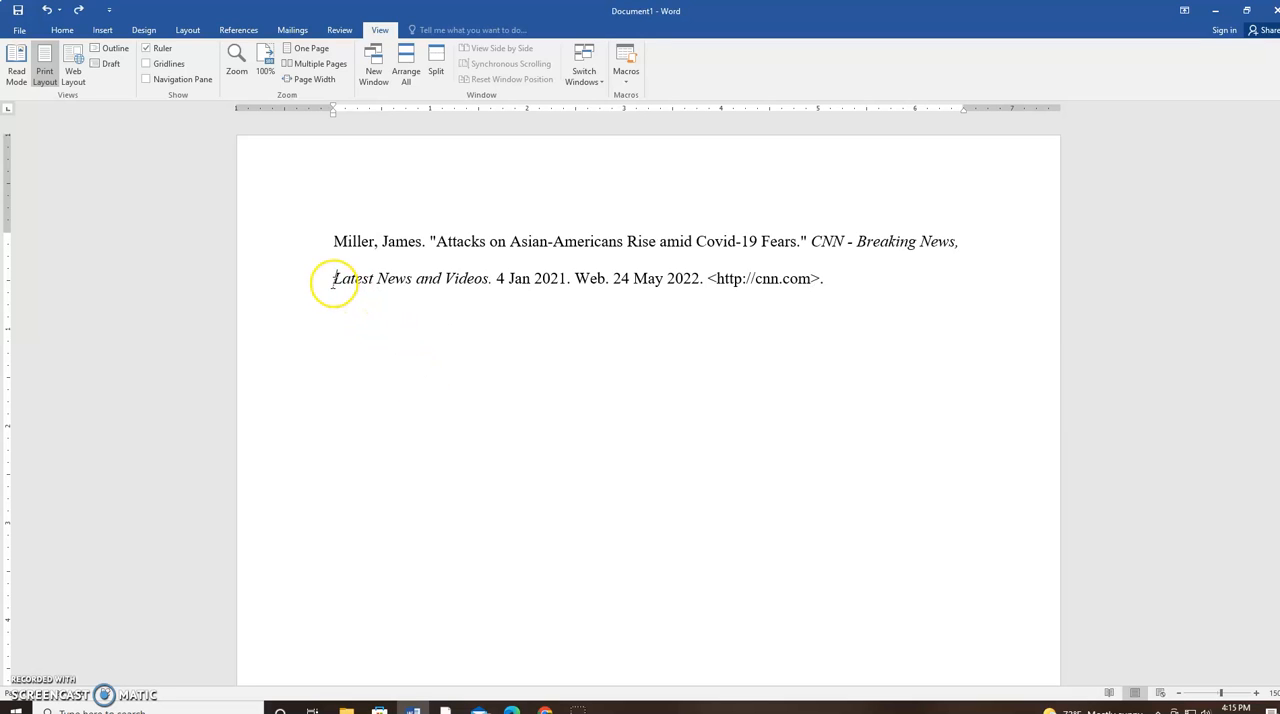
{"action": "key", "text": "ctrl+m"}
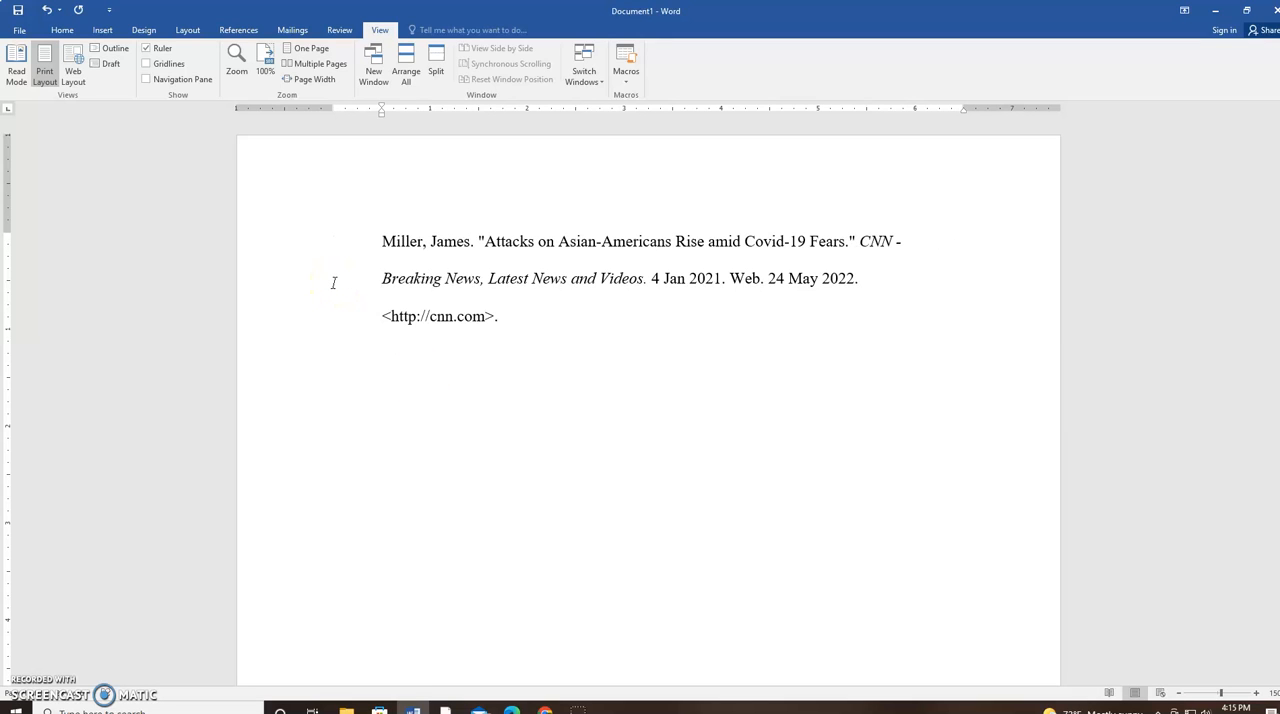
{"action": "key", "text": "ctrl+z"}
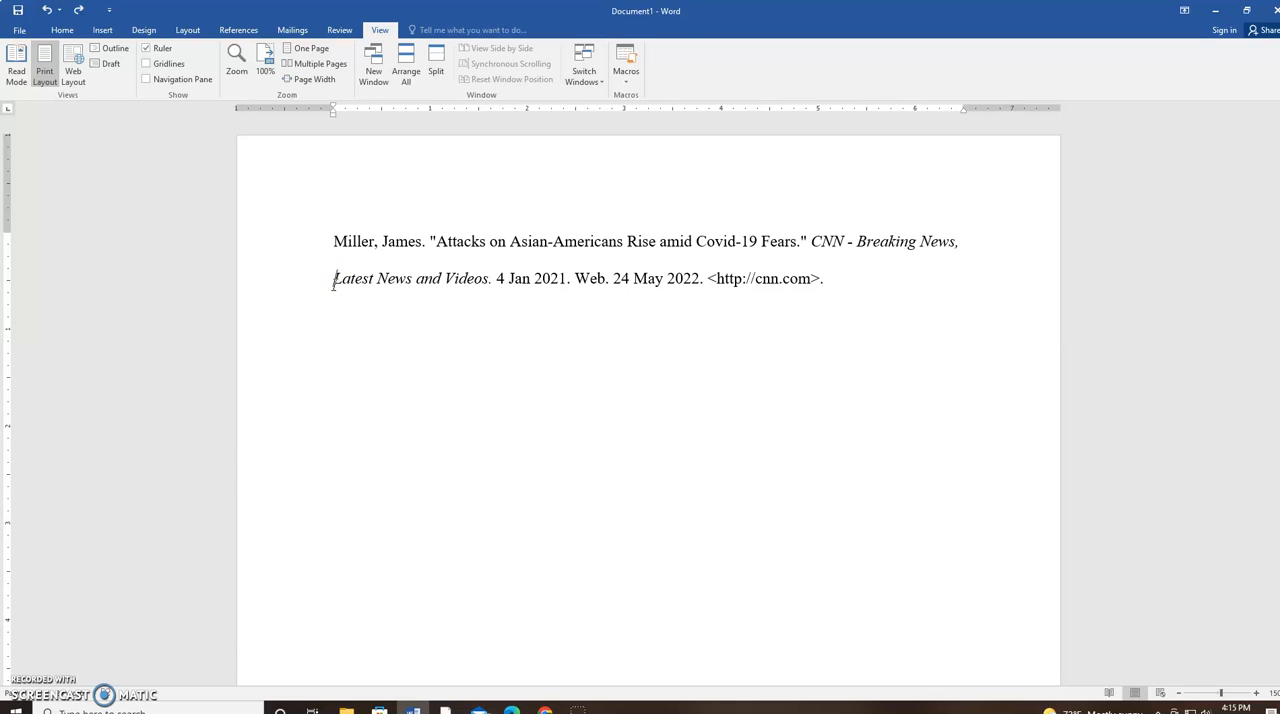
Indent only the citation's second line, beginning with "Latest News and Videos", by half an inch
{"action": "key", "text": "Tab"}
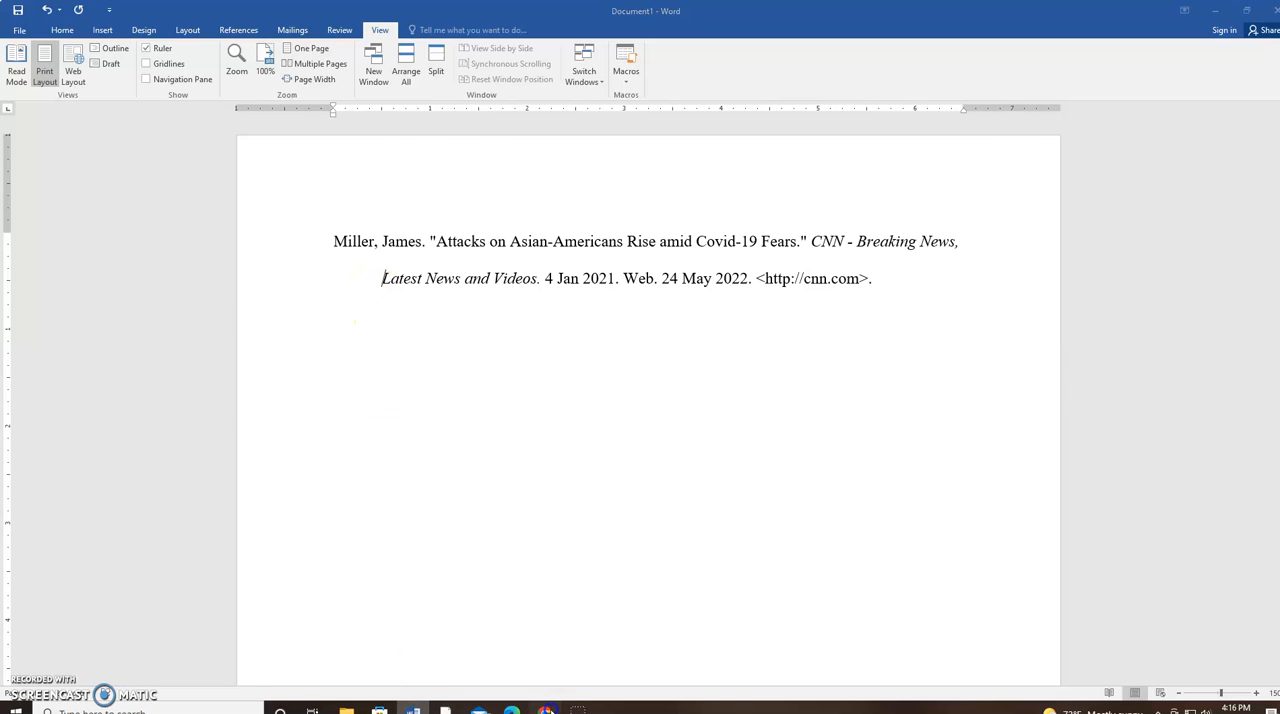
Switch back to Citation Producer in the browser and open the MLA Book citation form, dismissing the advertisement
{"action": "left_click", "coordinate": [545, 710]}
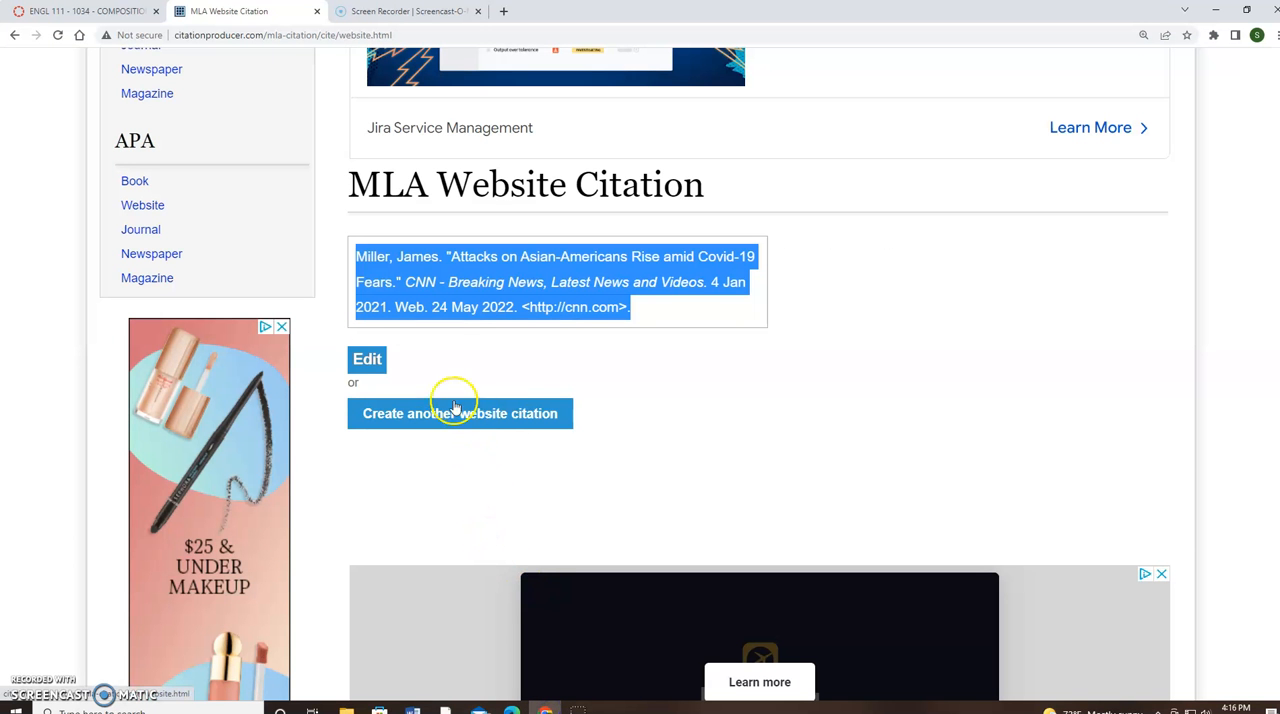
{"action": "scroll", "coordinate": [160, 230], "scroll_direction": "up", "scroll_amount": 2}
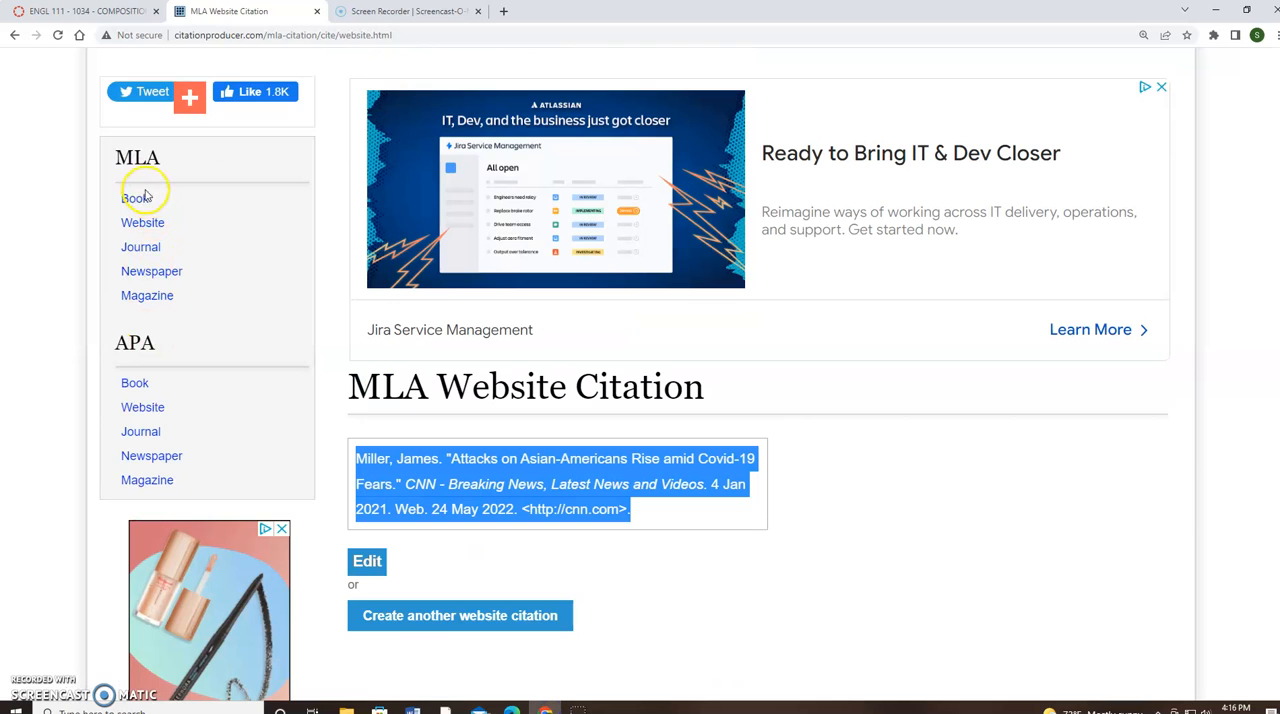
{"action": "left_click", "coordinate": [141, 203]}
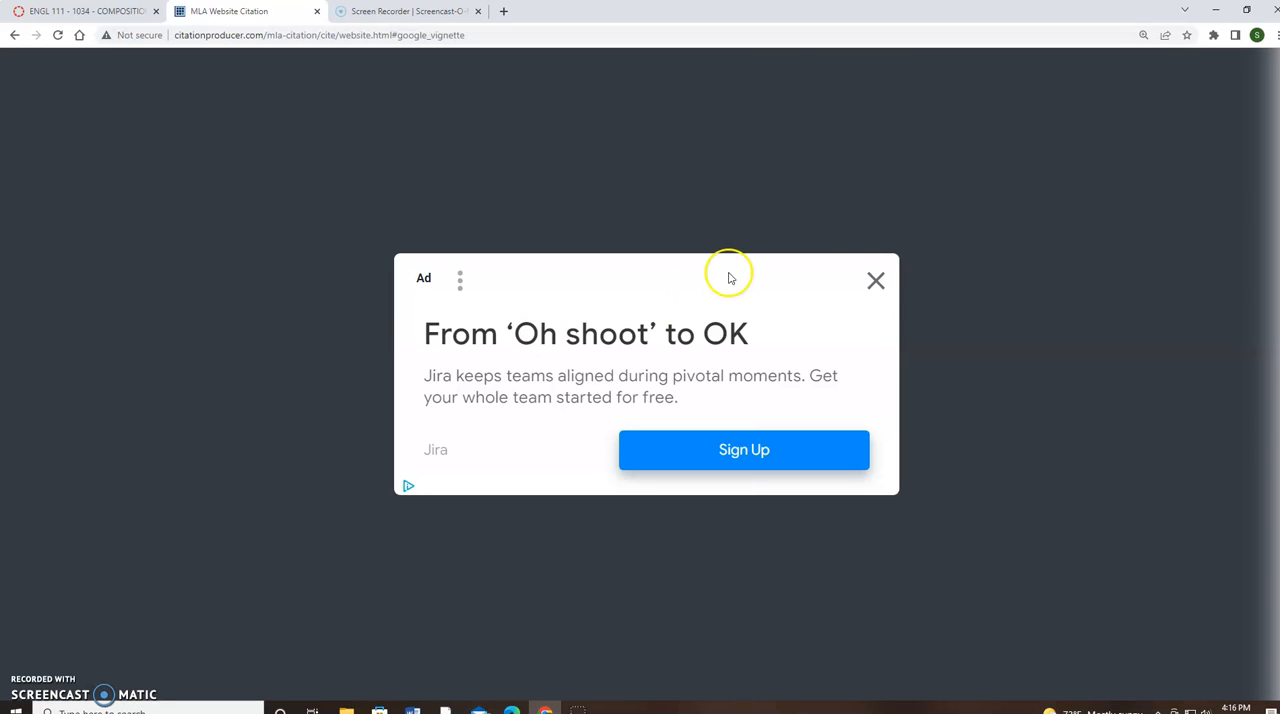
{"action": "left_click", "coordinate": [880, 281]}
{"action": "left_click", "coordinate": [634, 360]}
{"action": "scroll", "coordinate": [626, 362], "scroll_direction": "down", "scroll_amount": 1}
{"action": "scroll", "coordinate": [626, 360], "scroll_direction": "down", "scroll_amount": 1}
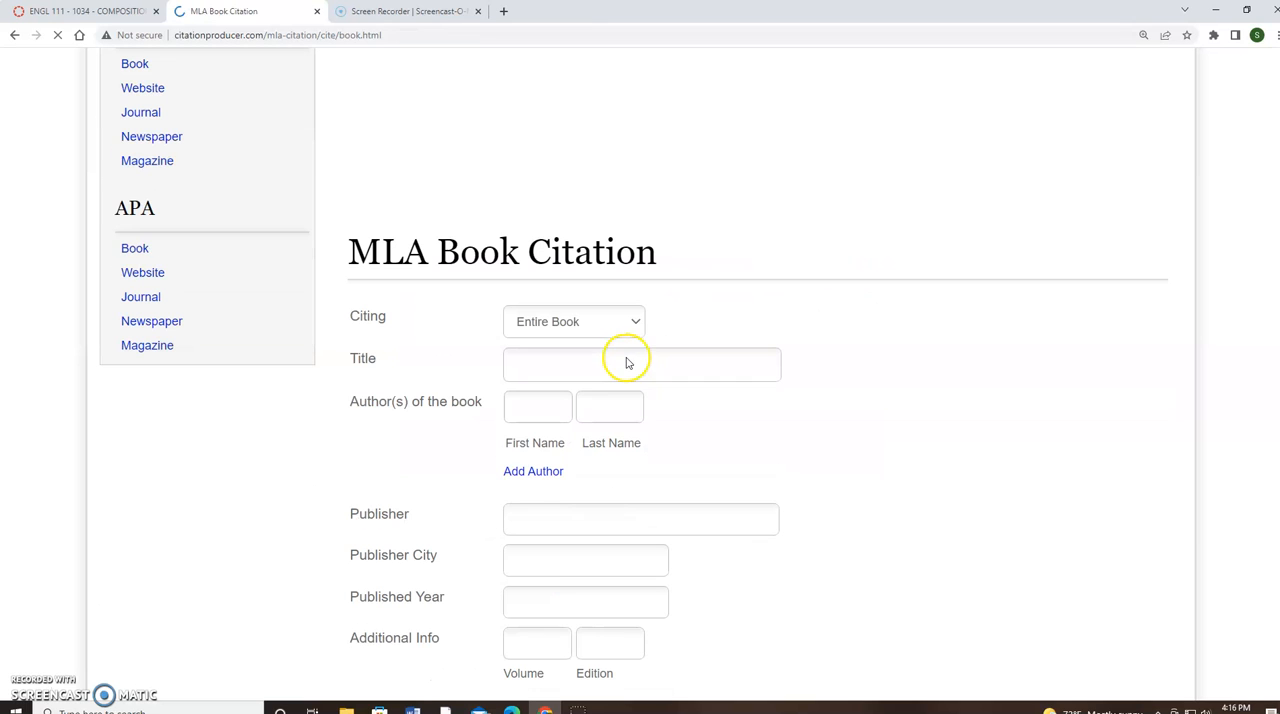
{"action": "scroll", "coordinate": [603, 328], "scroll_direction": "down", "scroll_amount": 1}
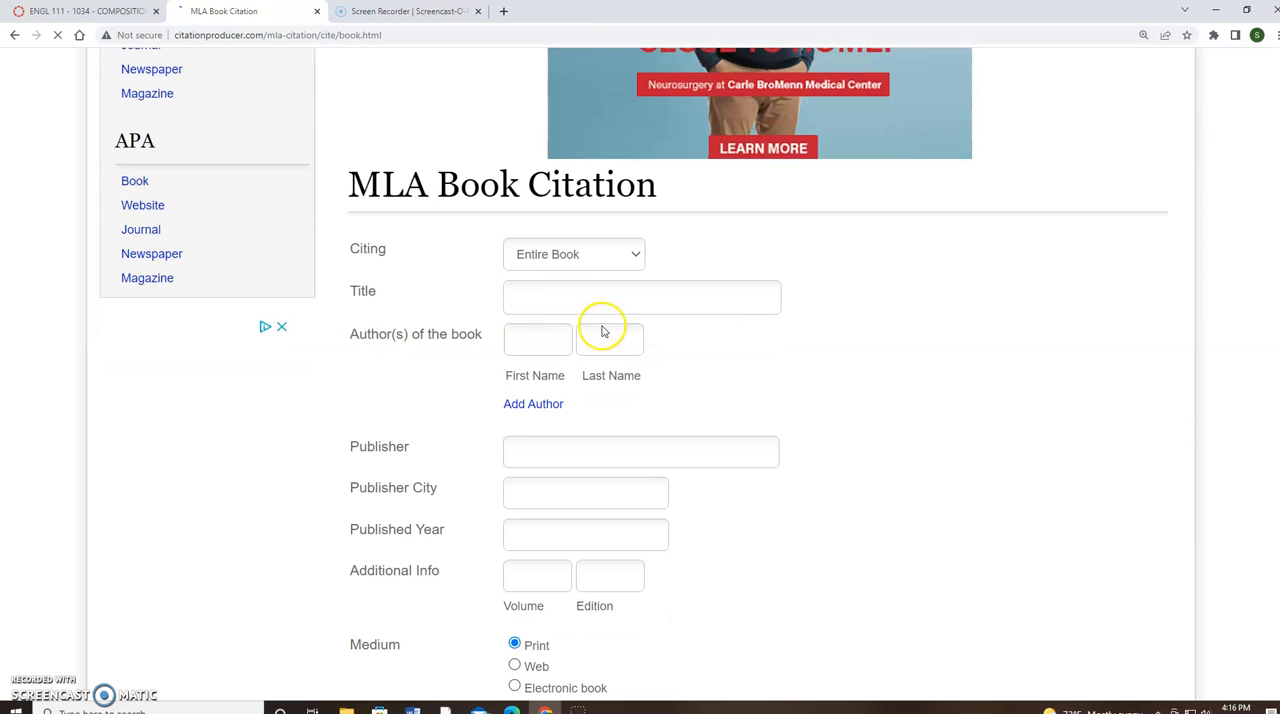
Enter "Fun Times at ICC" as the title of the book being cited
{"action": "left_click", "coordinate": [571, 301]}
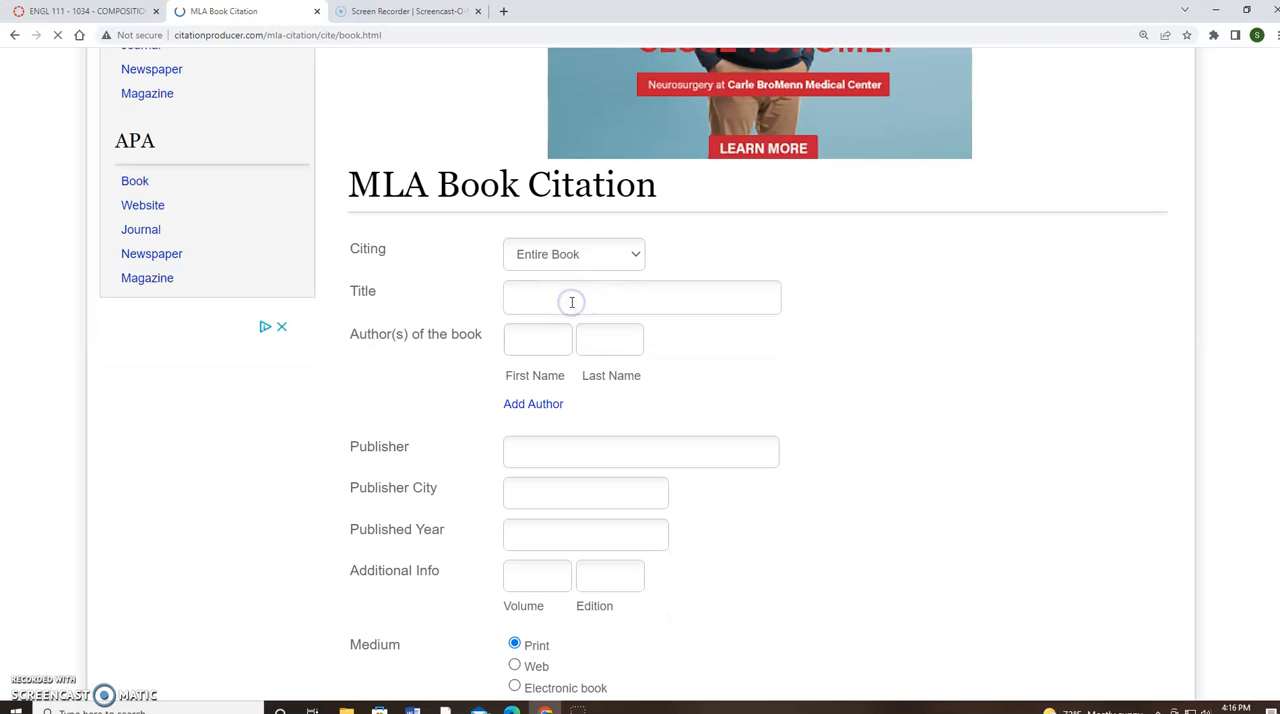
{"action": "left_click", "coordinate": [545, 300]}
{"action": "left_click", "coordinate": [31, 685]}
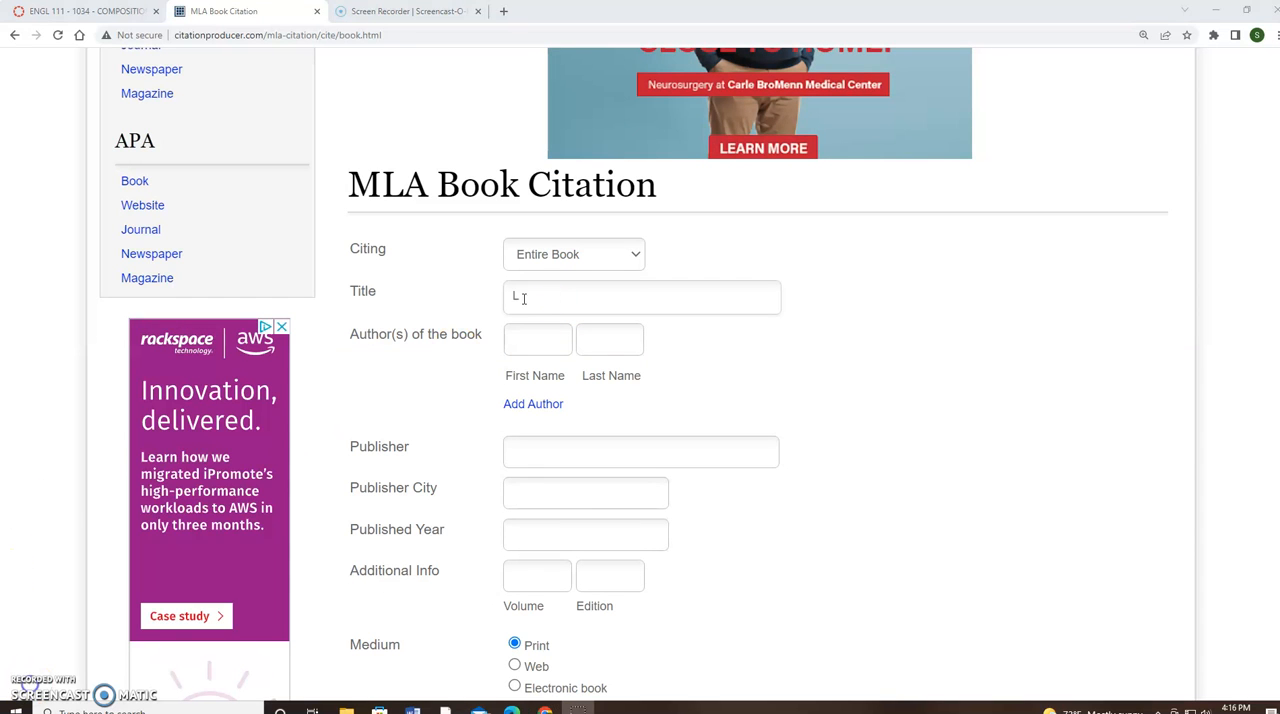
{"action": "left_click_drag", "start_coordinate": [524, 299], "coordinate": [501, 299]}
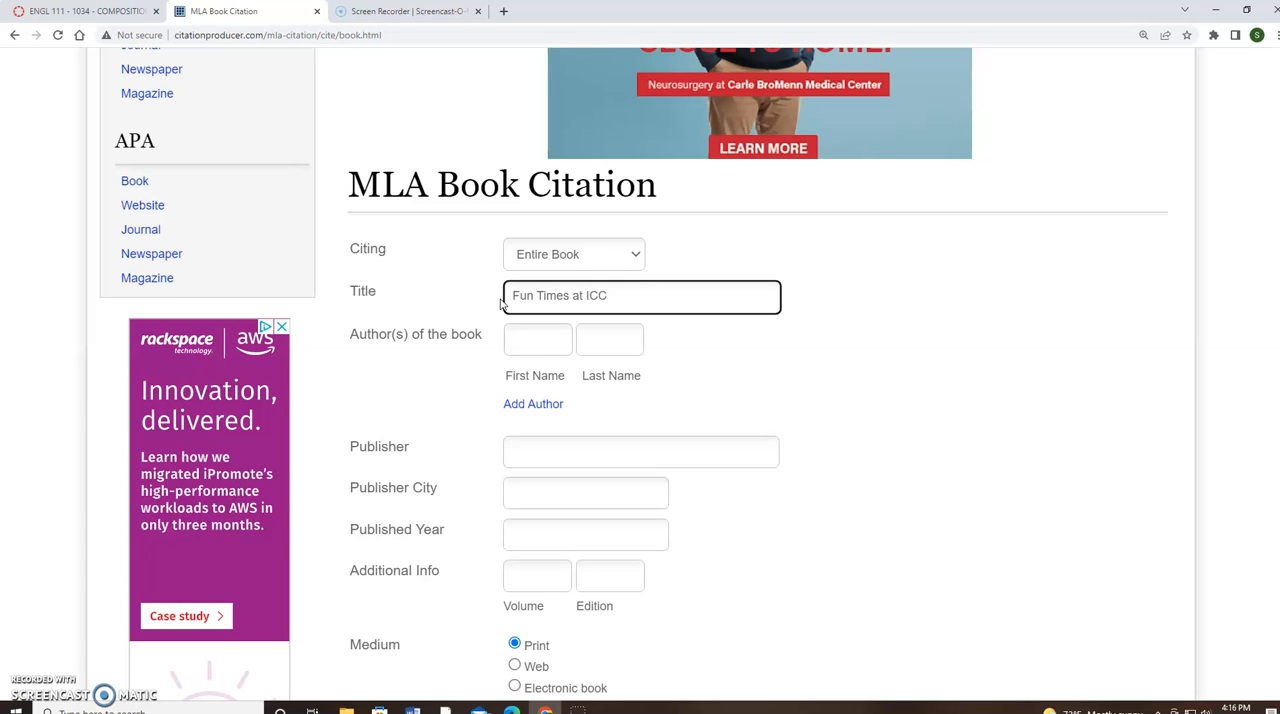
Enter the book author's first name and last name in their respective fields
{"action": "left_click", "coordinate": [533, 344]}
{"action": "left_click", "coordinate": [533, 347]}
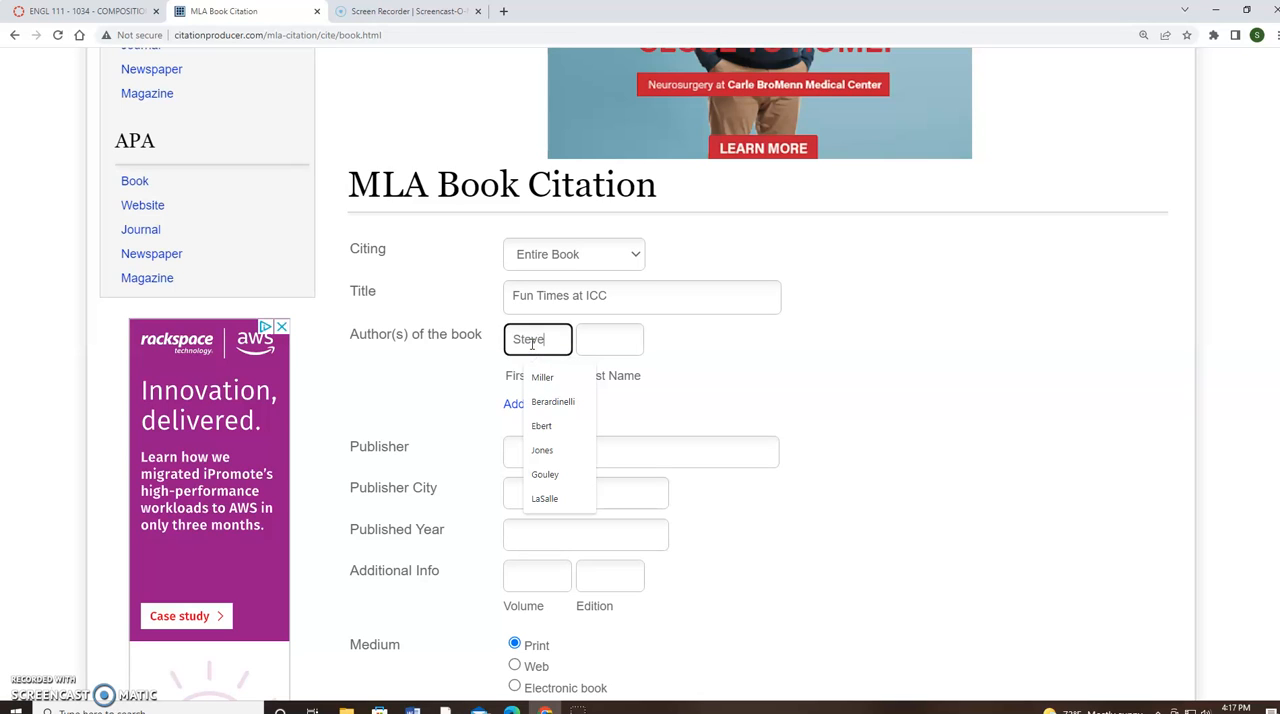
{"action": "left_click", "coordinate": [608, 342]}
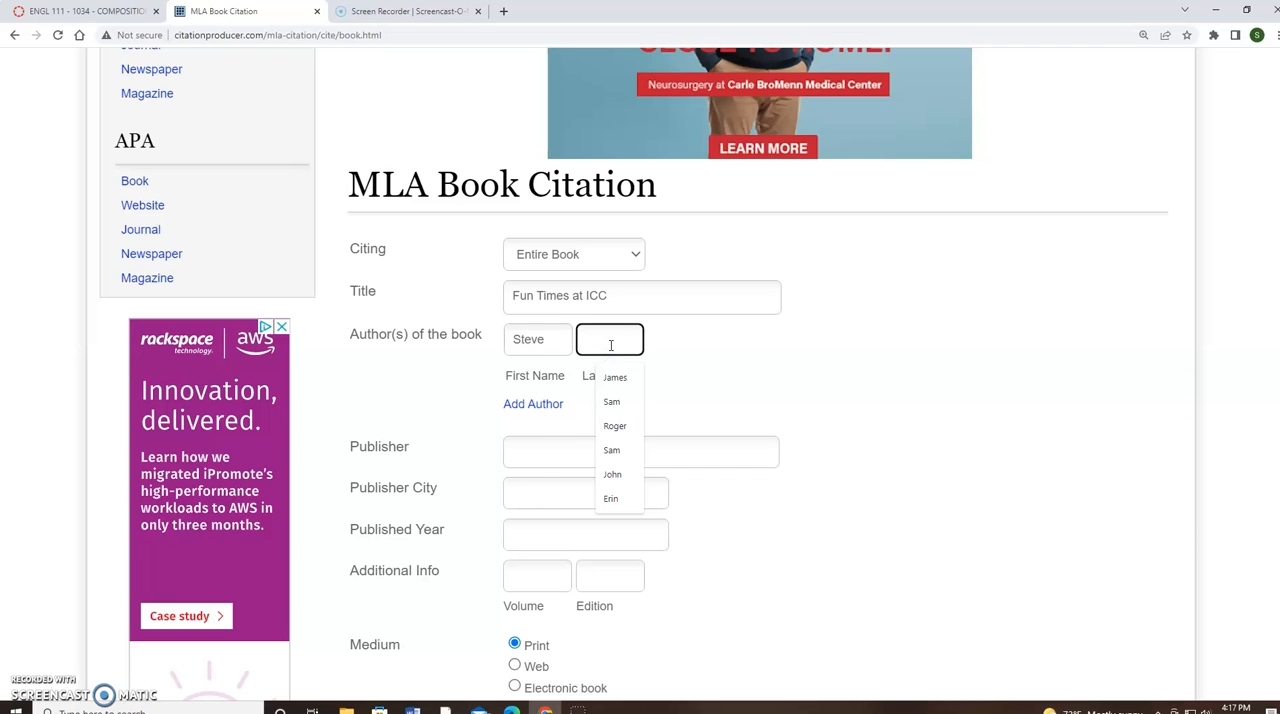
{"action": "type", "text": "Bortolotti"}
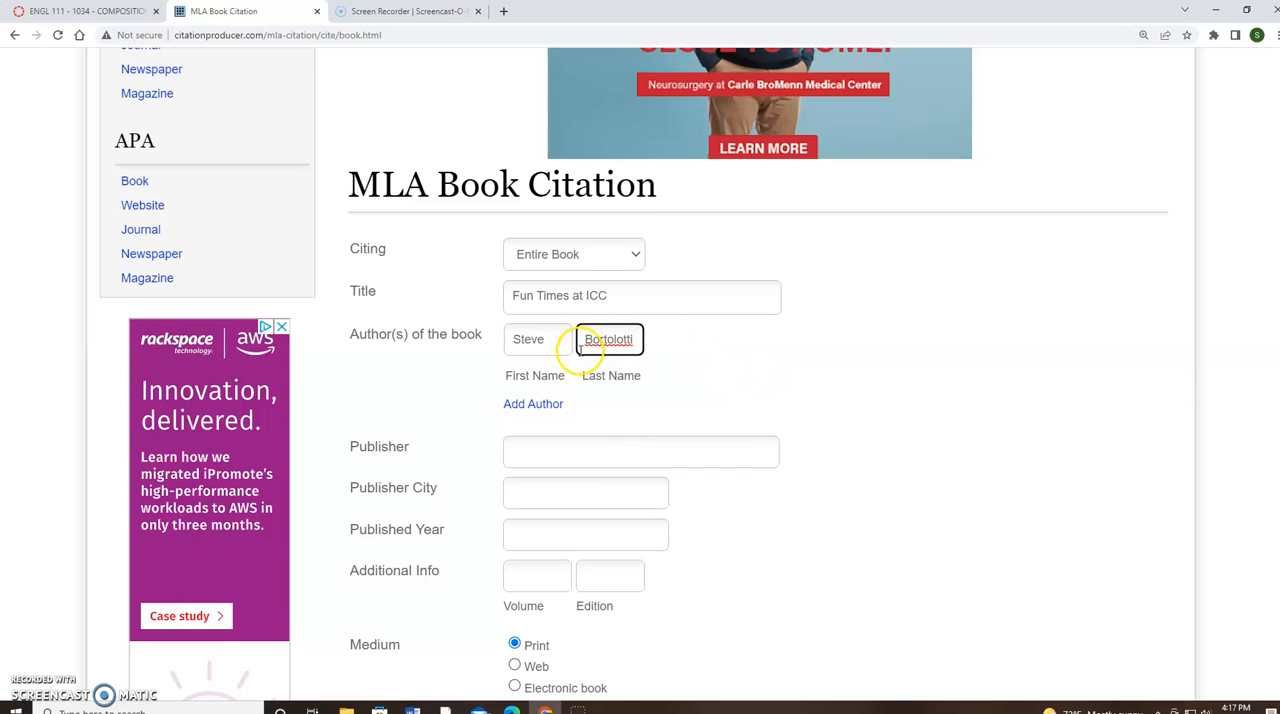
Set the publisher to Globe Publishing, the city to New York City and the year to 2014, and generate the print book citation
{"action": "scroll", "coordinate": [560, 370], "scroll_direction": "down", "scroll_amount": 1}
{"action": "left_click", "coordinate": [547, 387]}
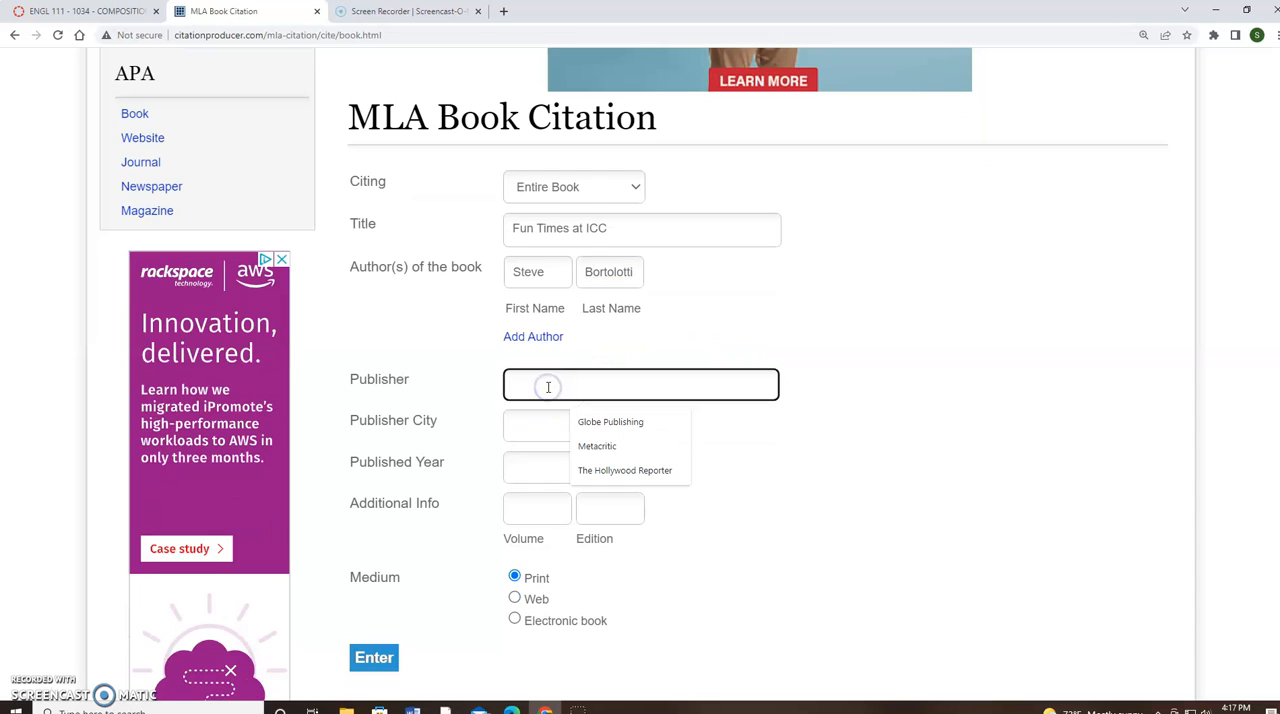
{"action": "left_click", "coordinate": [600, 421]}
{"action": "left_click", "coordinate": [575, 426]}
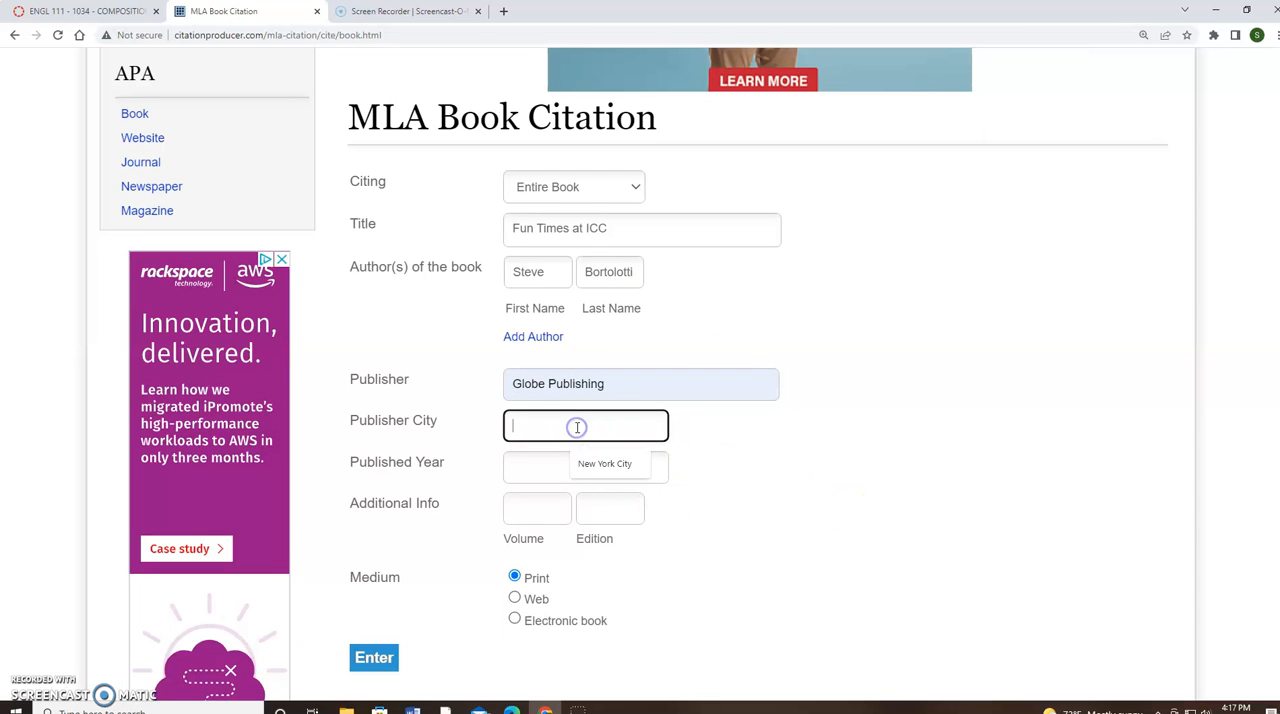
{"action": "left_click", "coordinate": [607, 469]}
{"action": "left_click", "coordinate": [574, 470]}
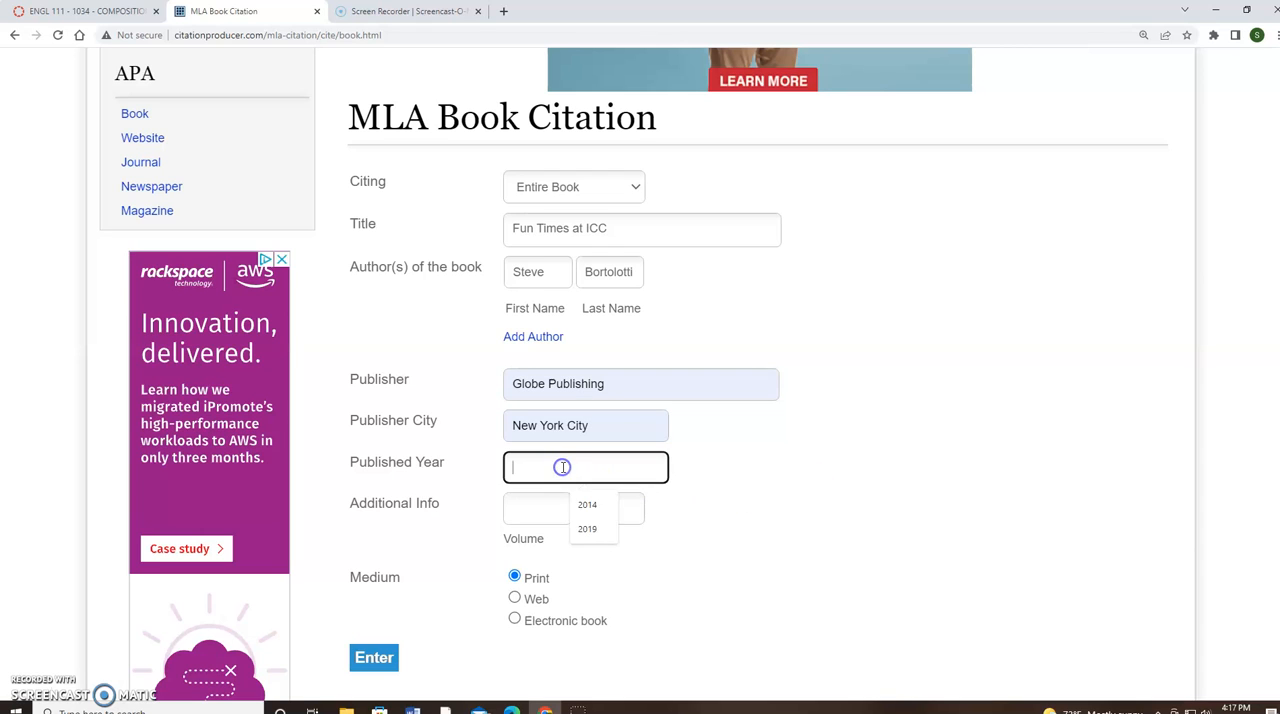
{"action": "type", "text": "2014"}
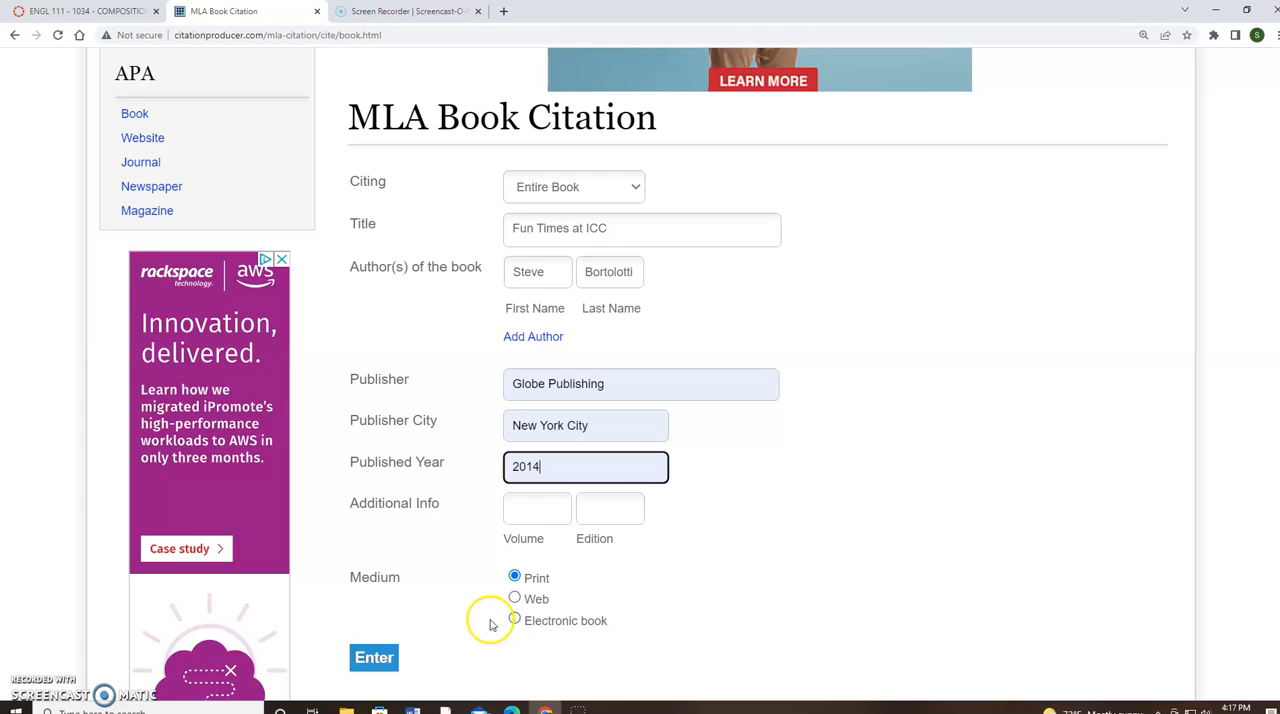
{"action": "left_click", "coordinate": [379, 662]}
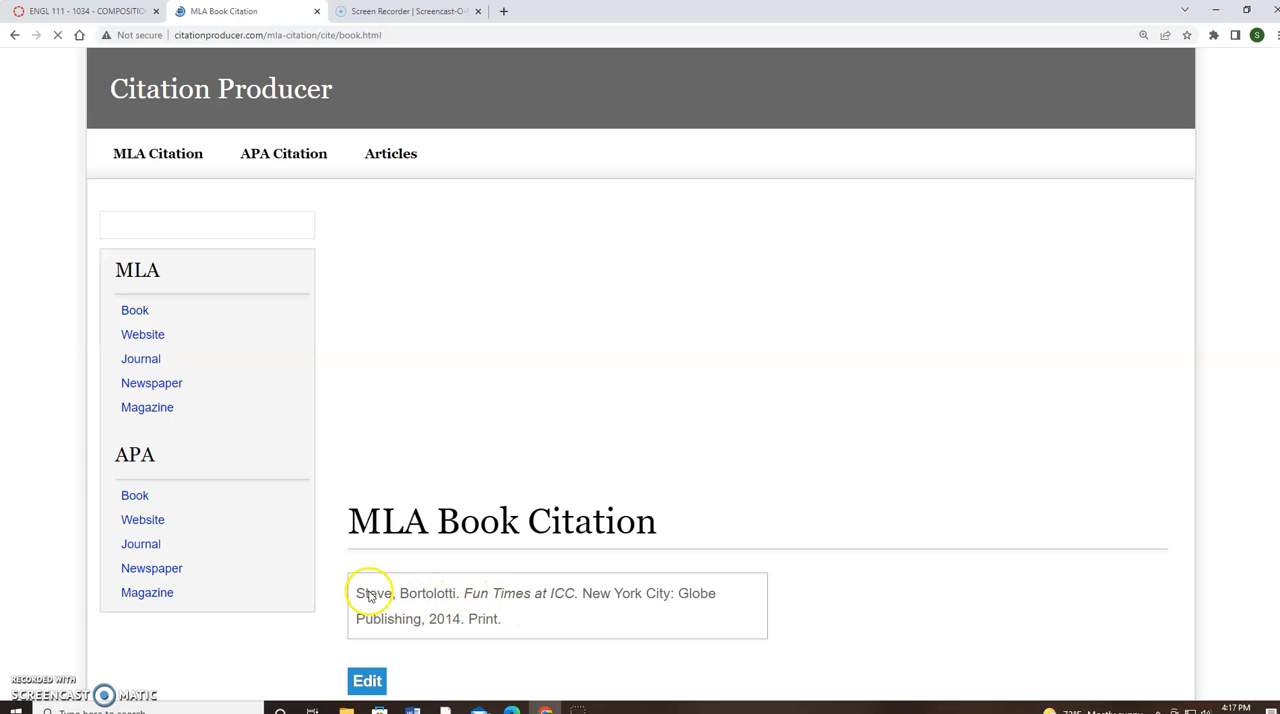
Copy the generated book citation and paste it into the Word document on a new line below the CNN citation
{"action": "scroll", "coordinate": [430, 598], "scroll_direction": "down", "scroll_amount": 2}
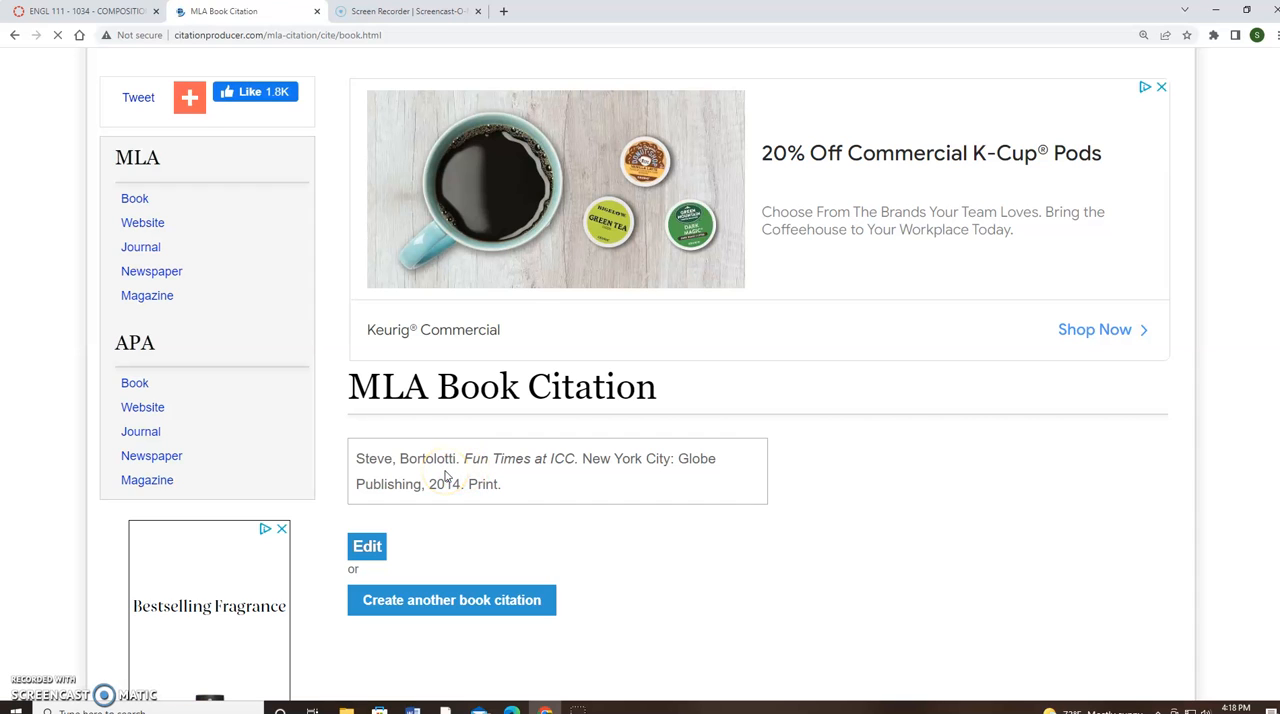
{"action": "left_click_drag", "start_coordinate": [398, 458], "coordinate": [363, 471]}
{"action": "key", "text": "ctrl+c"}
{"action": "left_click", "coordinate": [526, 486]}
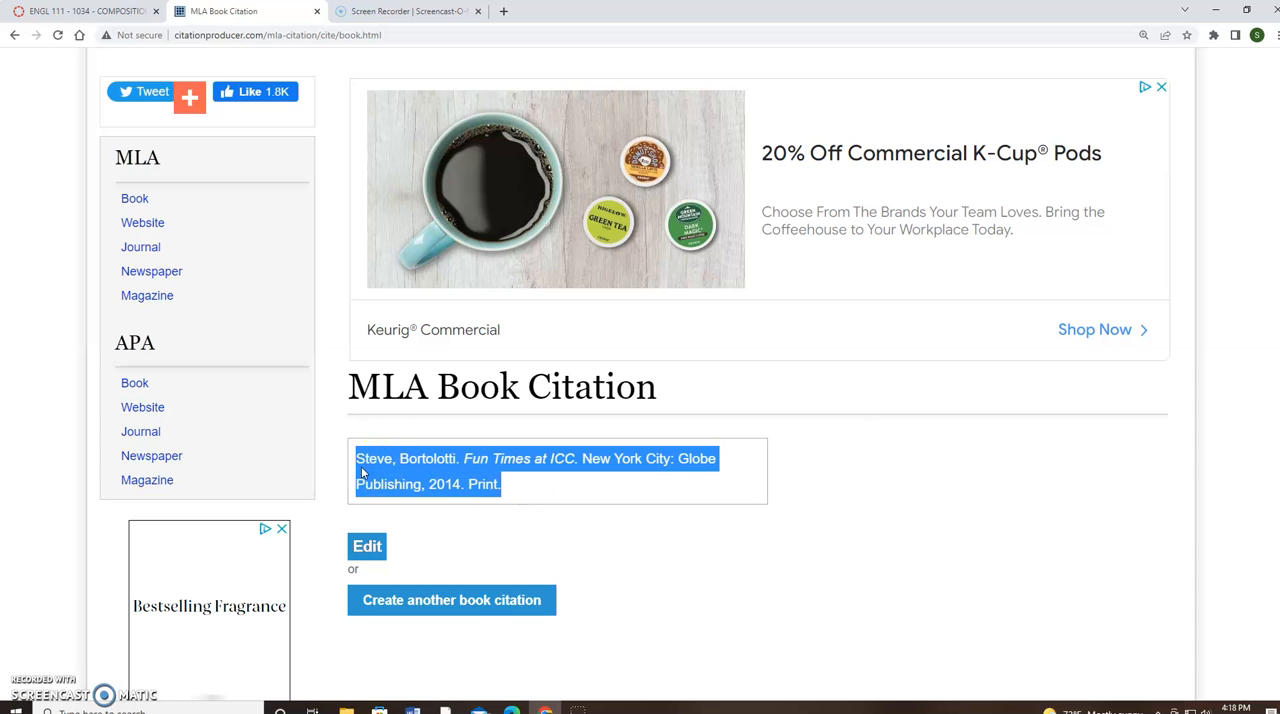
{"action": "left_click", "coordinate": [412, 706]}
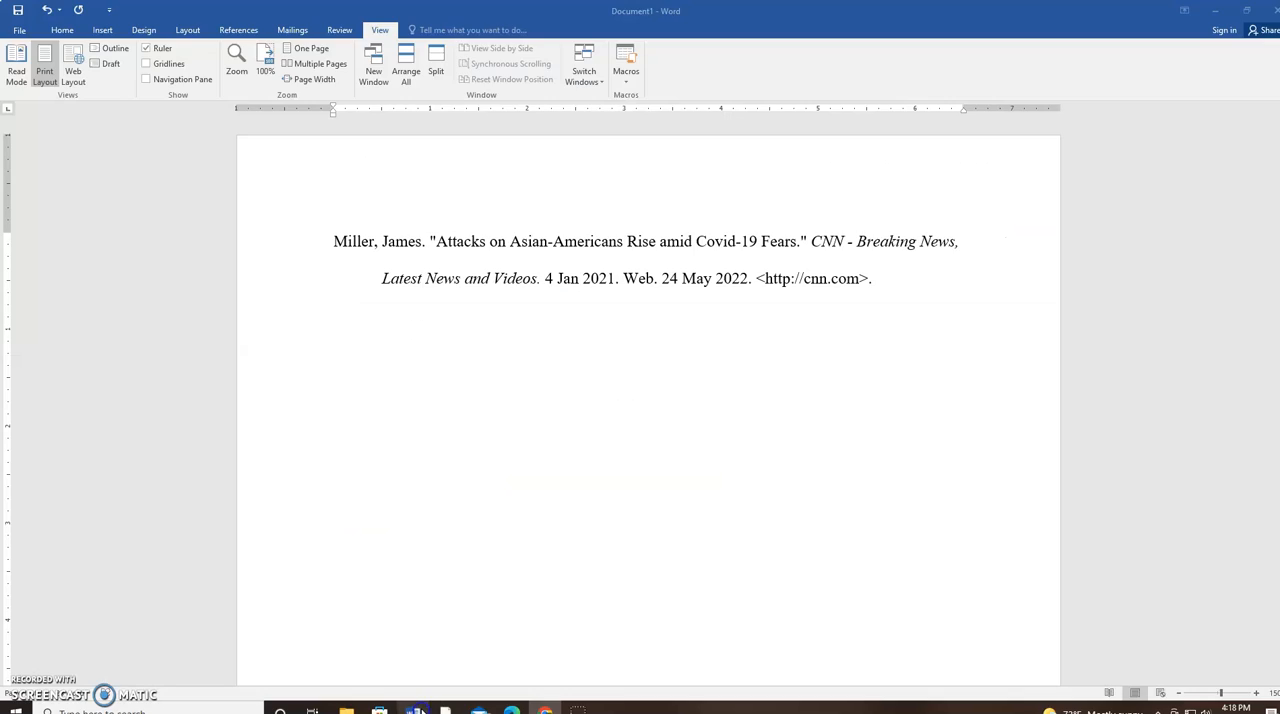
{"action": "left_click", "coordinate": [900, 283]}
{"action": "key", "text": "Return"}
{"action": "key", "text": "ctrl+v"}
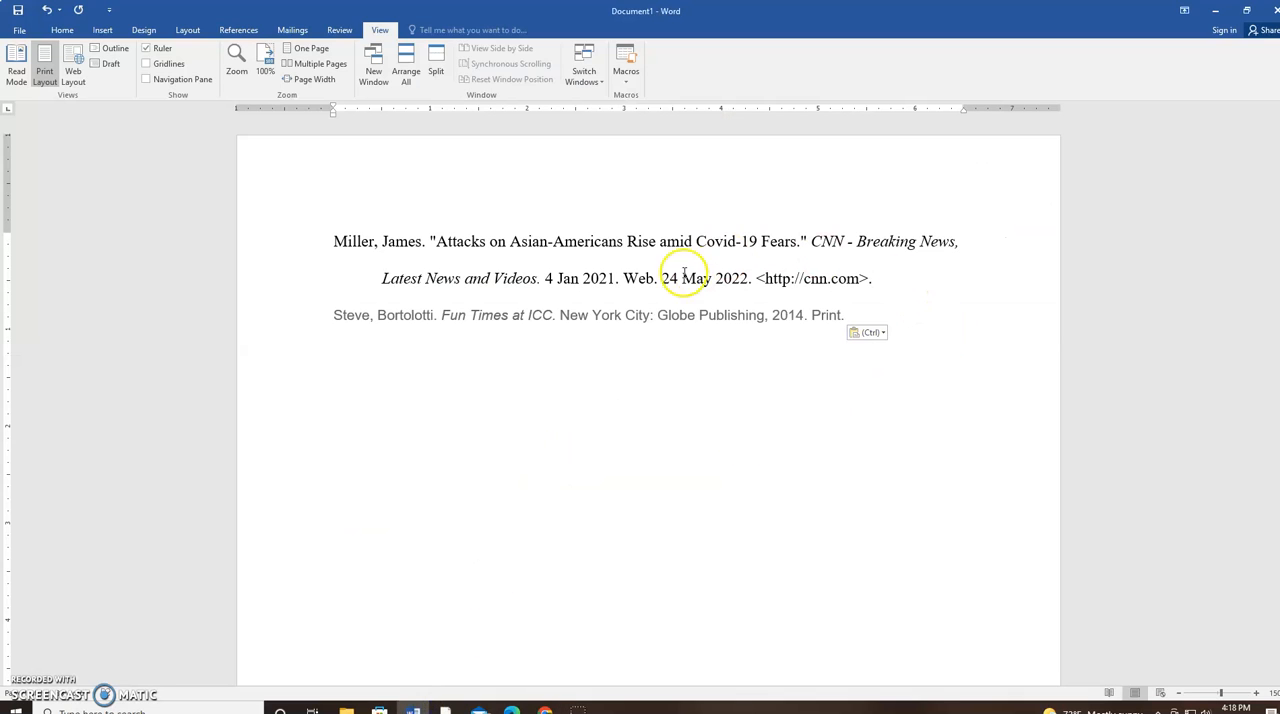
Move the author's last name in front of the first name in the pasted book citation
{"action": "left_click", "coordinate": [411, 314]}
{"action": "double_click", "coordinate": [411, 314]}
{"action": "left_click_drag", "start_coordinate": [411, 314], "coordinate": [335, 318]}
{"action": "left_click", "coordinate": [401, 338]}
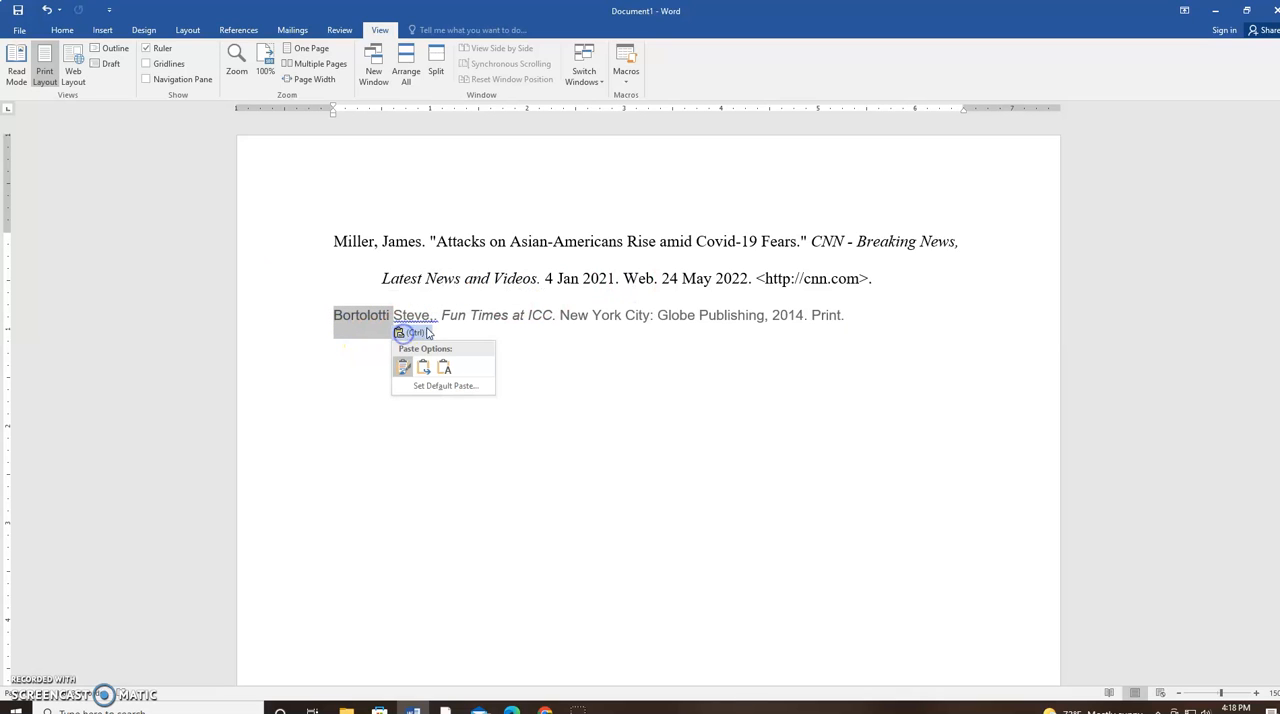
{"action": "left_click", "coordinate": [408, 332]}
Insert a comma after the author's last name and remove the extra comma following the first name
{"action": "left_click", "coordinate": [387, 318]}
{"action": "left_click", "coordinate": [391, 322]}
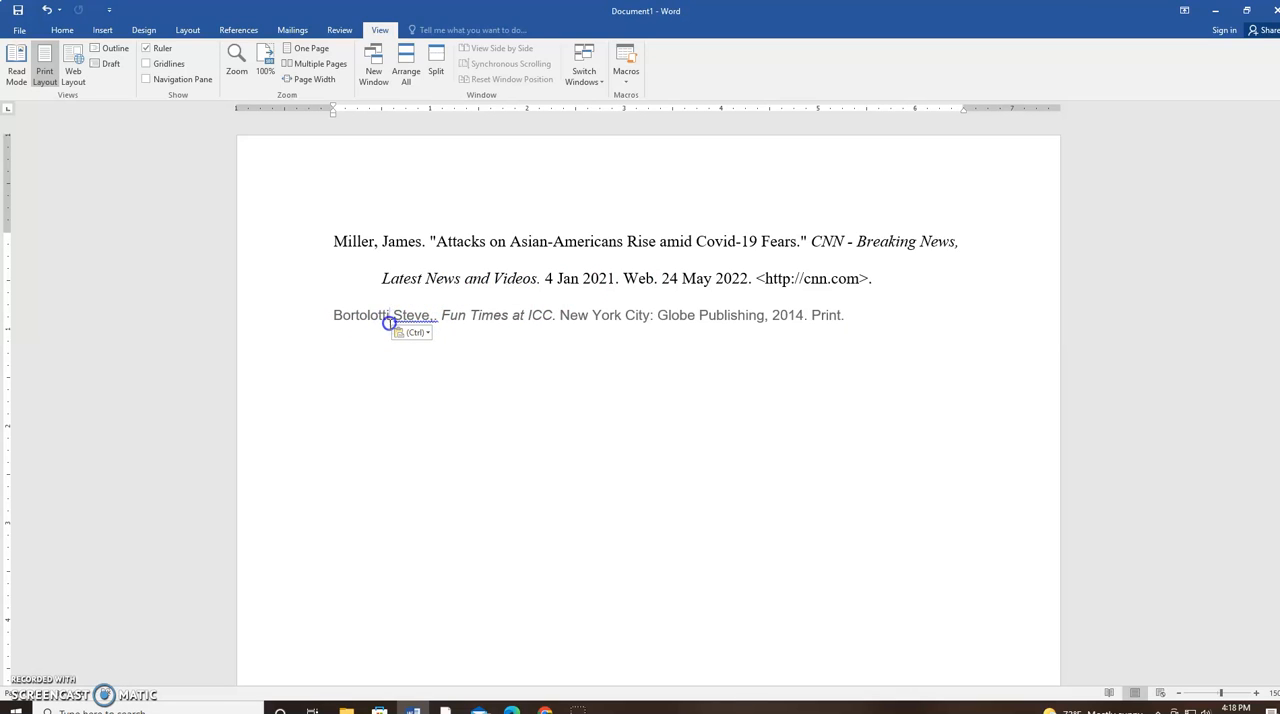
{"action": "type", "text": ",,"}
{"action": "left_click", "coordinate": [438, 324]}
{"action": "key", "text": "BackSpace"}
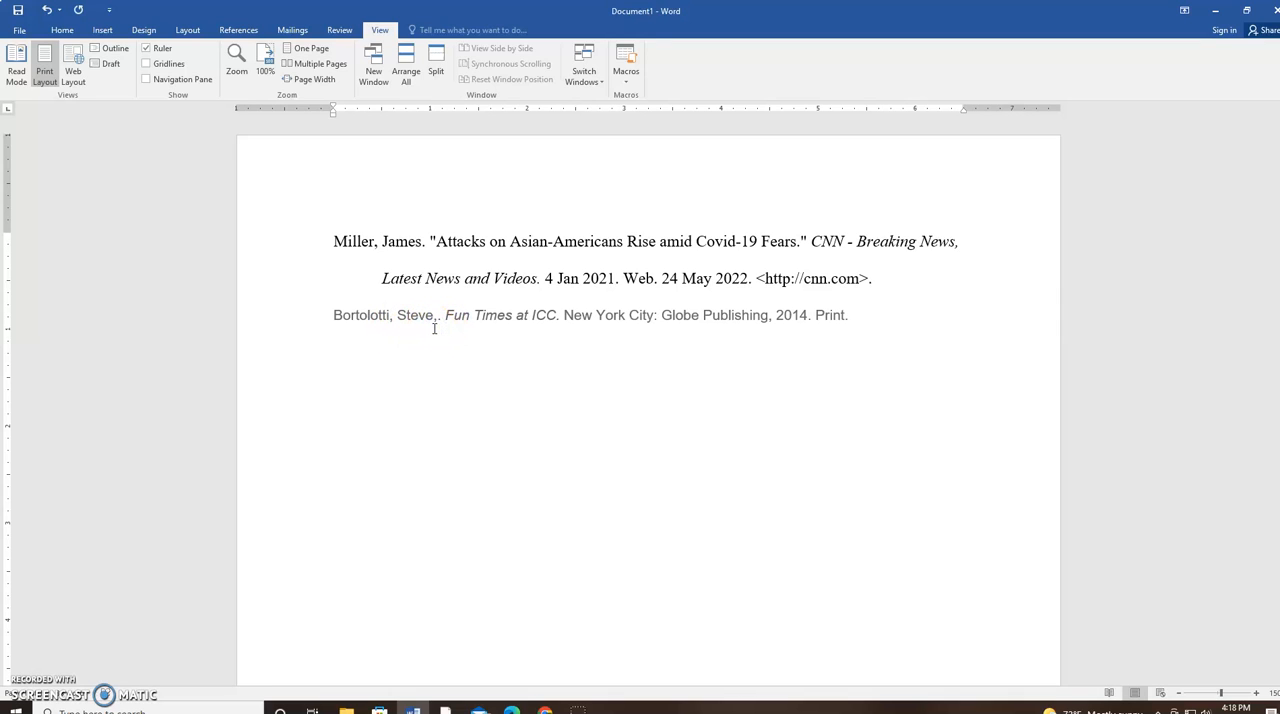
{"action": "key", "text": "Delete"}
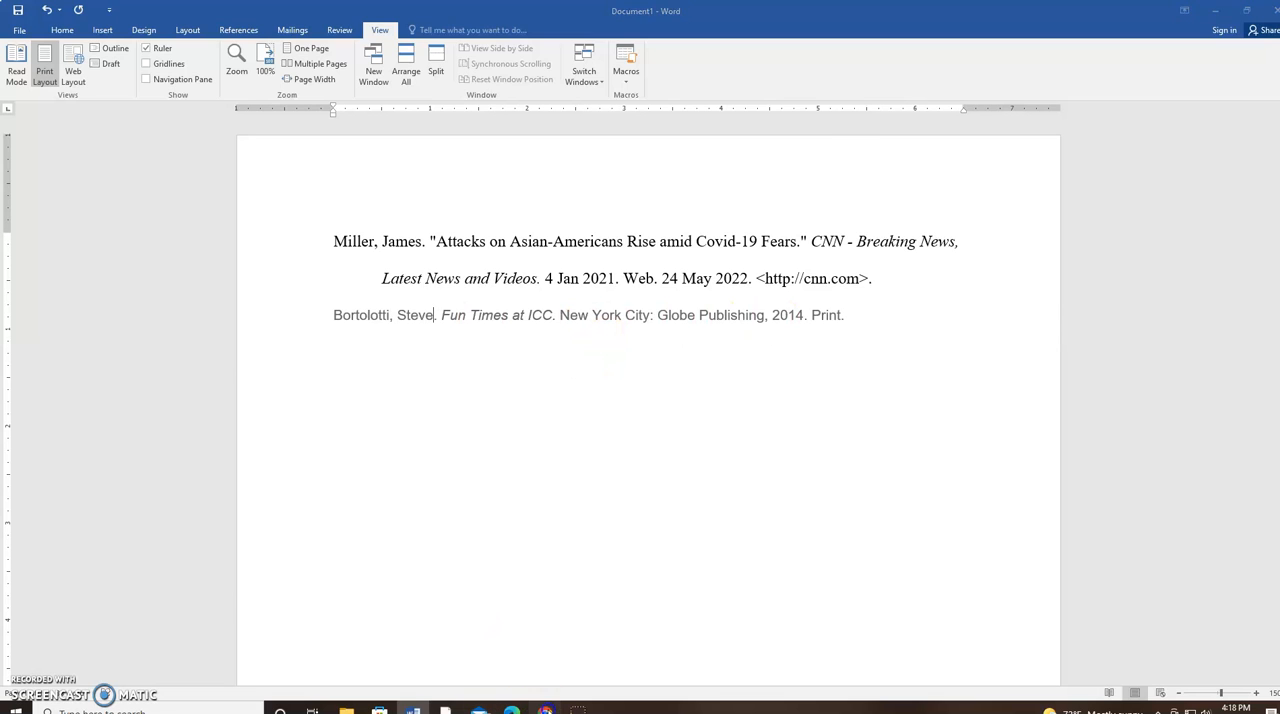
Switch to the browser, return to the filled-in book citation form and set the medium to Electronic book
{"action": "left_click", "coordinate": [542, 707]}
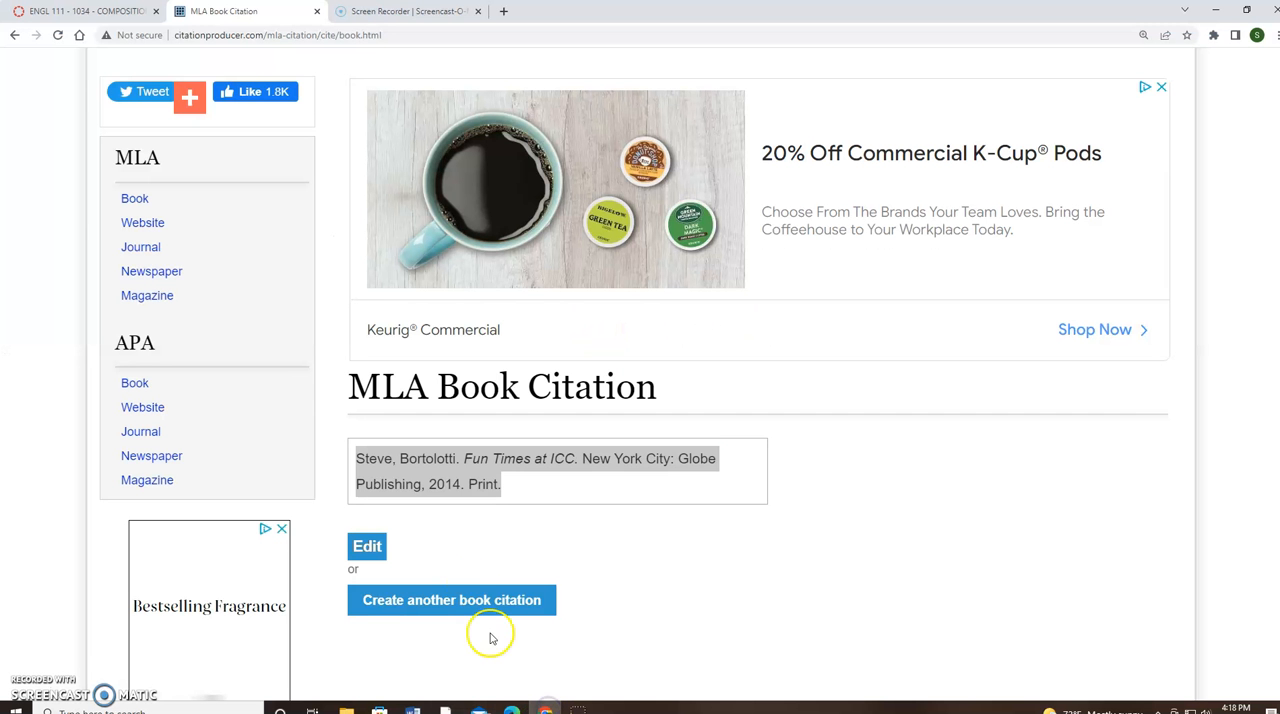
{"action": "left_click", "coordinate": [15, 36]}
{"action": "scroll", "coordinate": [443, 398], "scroll_direction": "down", "scroll_amount": 2}
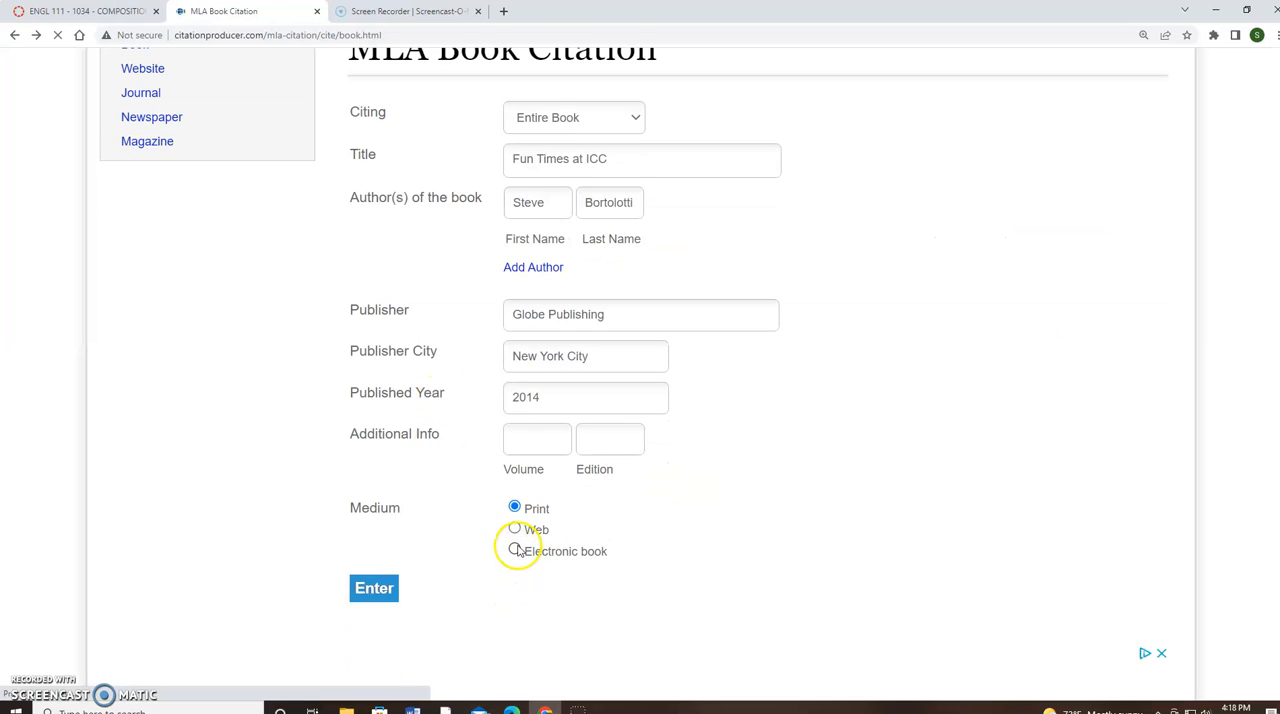
{"action": "left_click", "coordinate": [515, 551]}
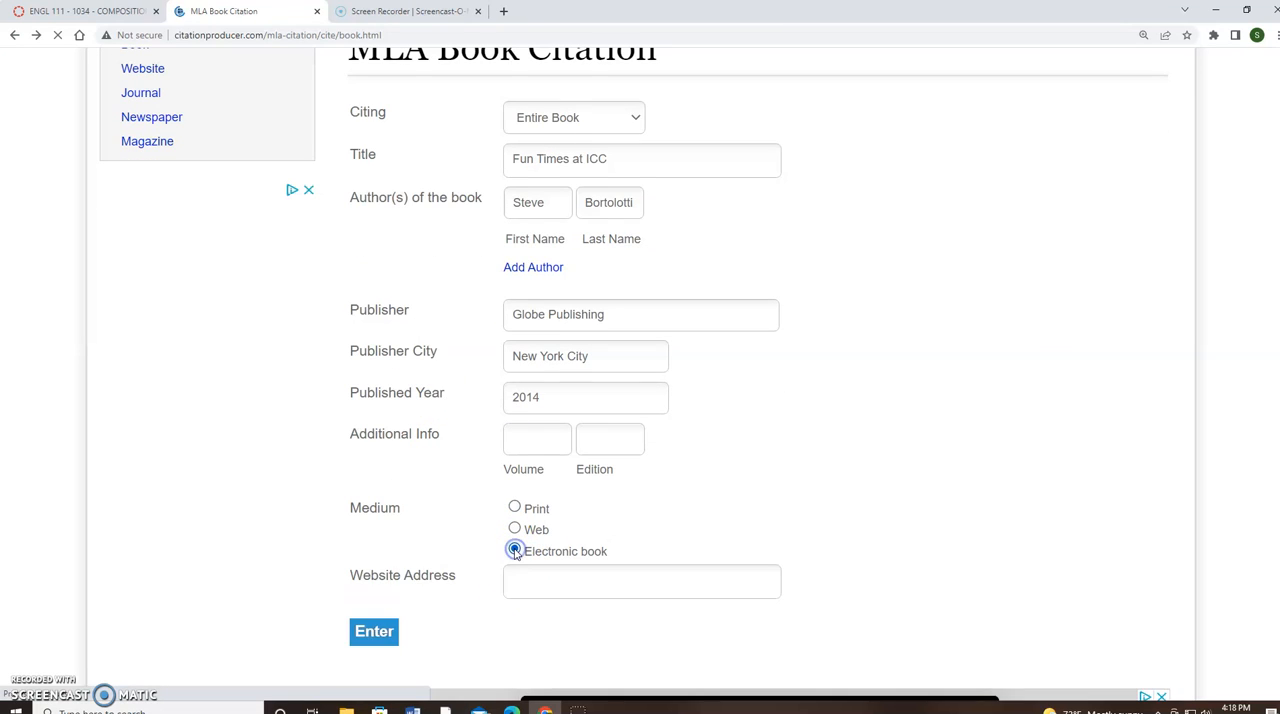
Enter "EBook Central" as the website address and generate the electronic book citation
{"action": "left_click", "coordinate": [542, 587]}
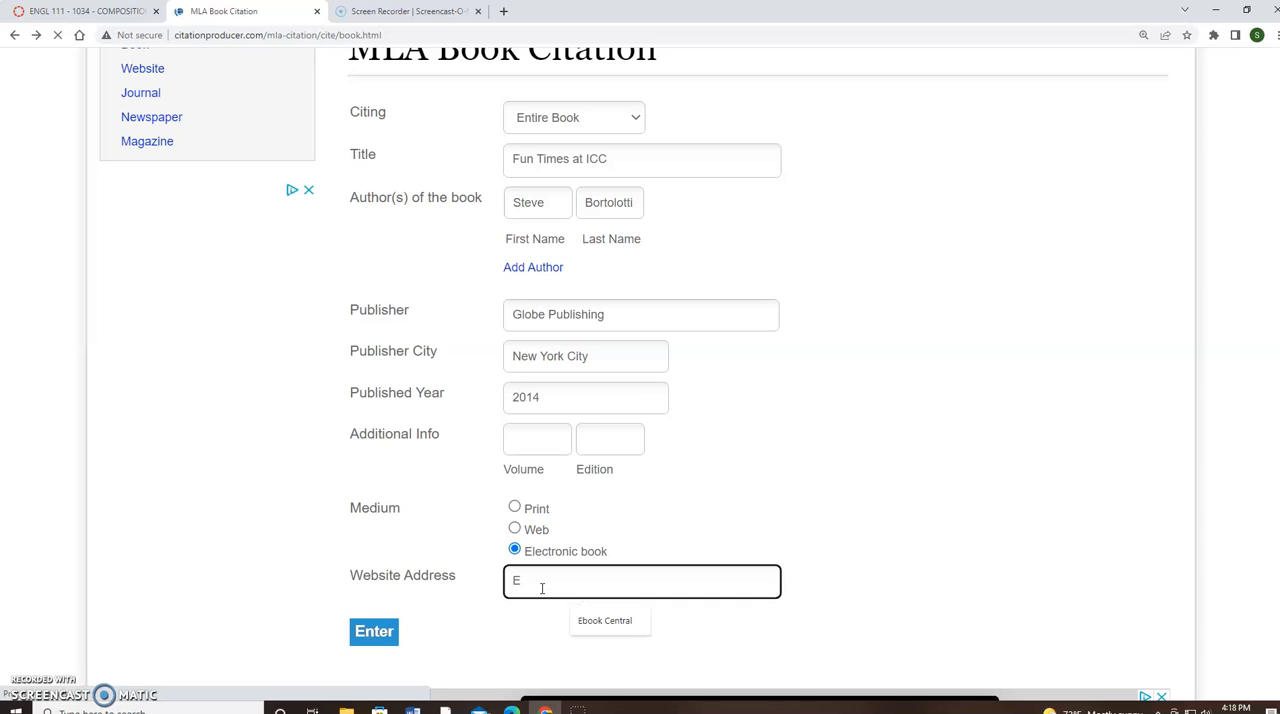
{"action": "type", "text": "EBook "}
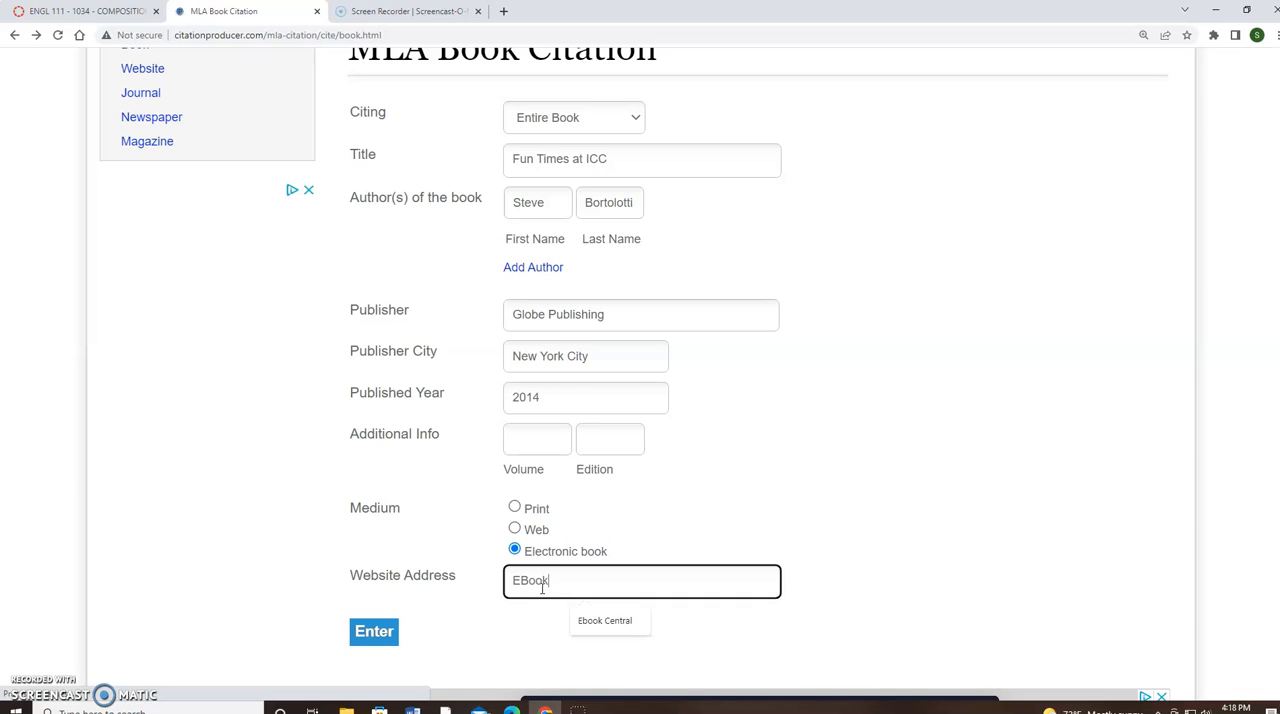
{"action": "type", "text": "Central"}
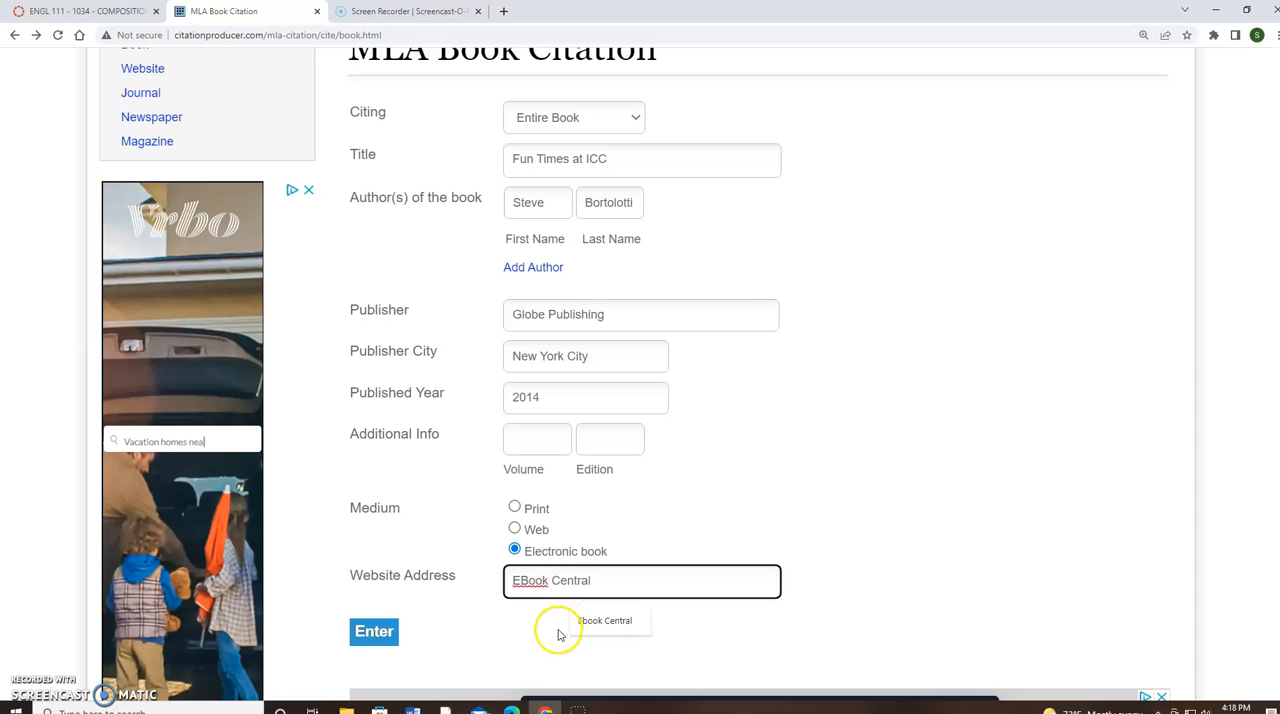
{"action": "left_click", "coordinate": [376, 633]}
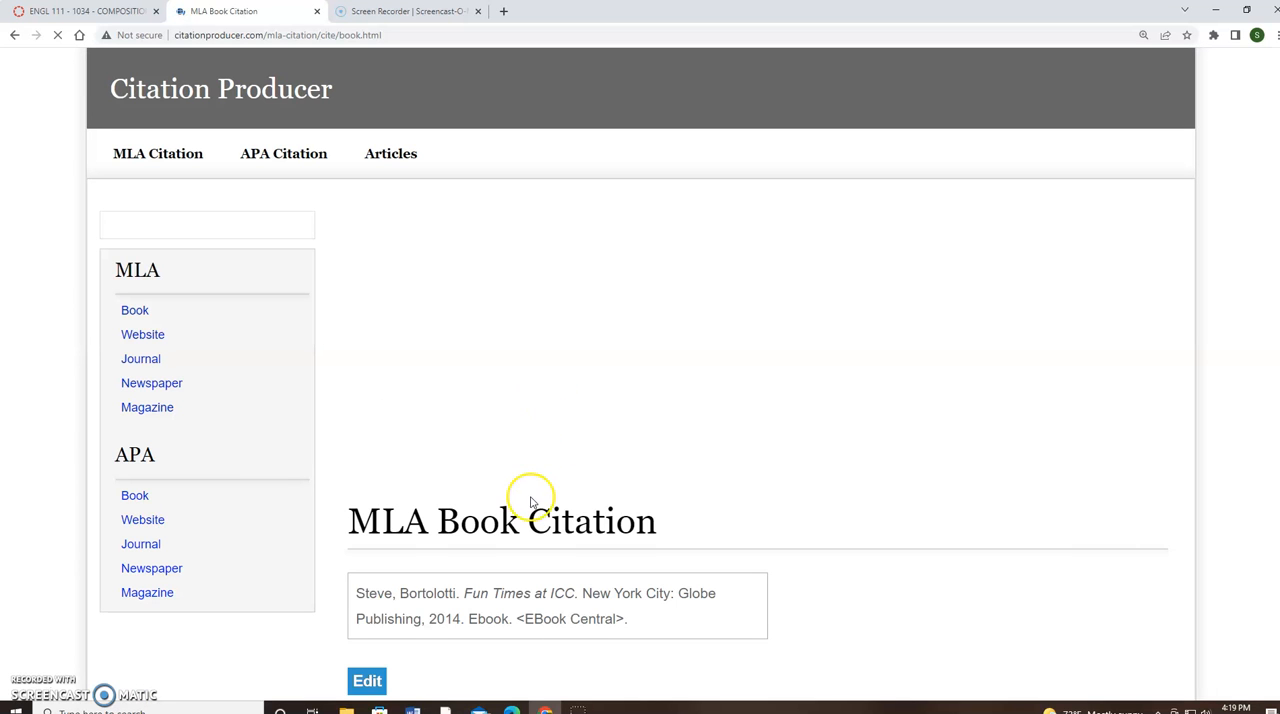
{"action": "scroll", "coordinate": [618, 624], "scroll_direction": "down", "scroll_amount": 1}
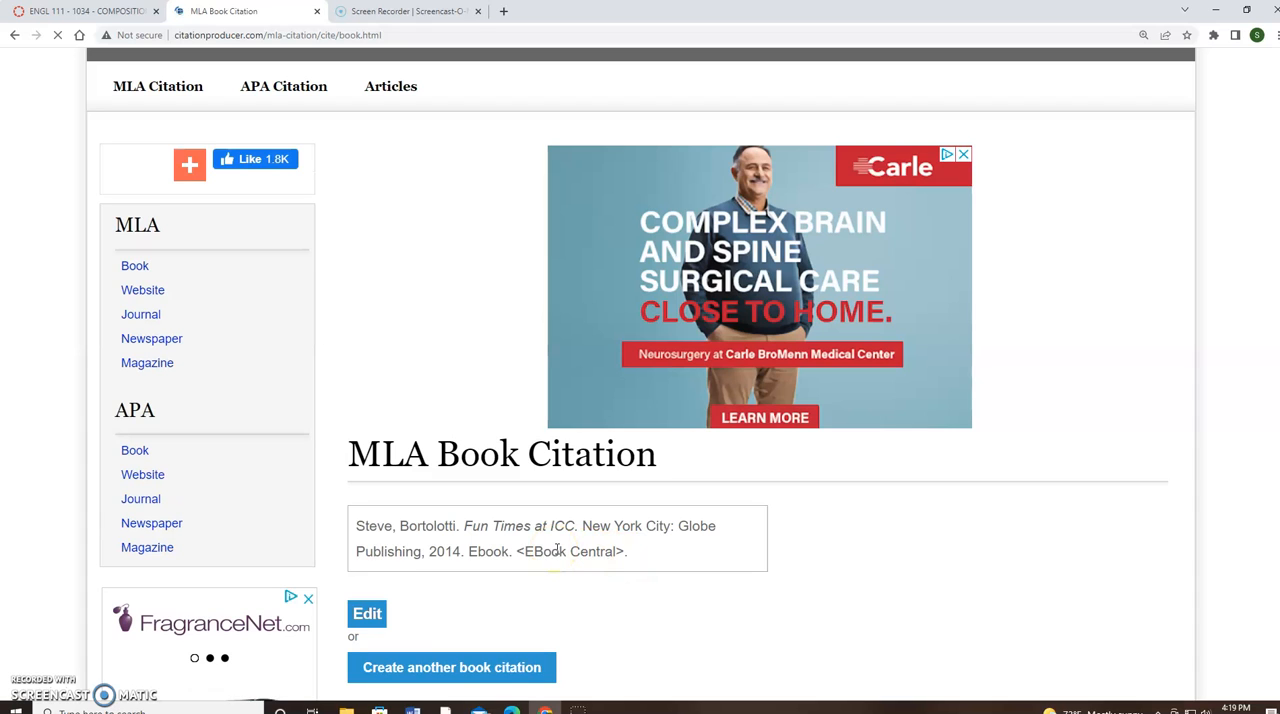
Open the MLA Journal citation form
{"action": "left_click", "coordinate": [28, 684]}
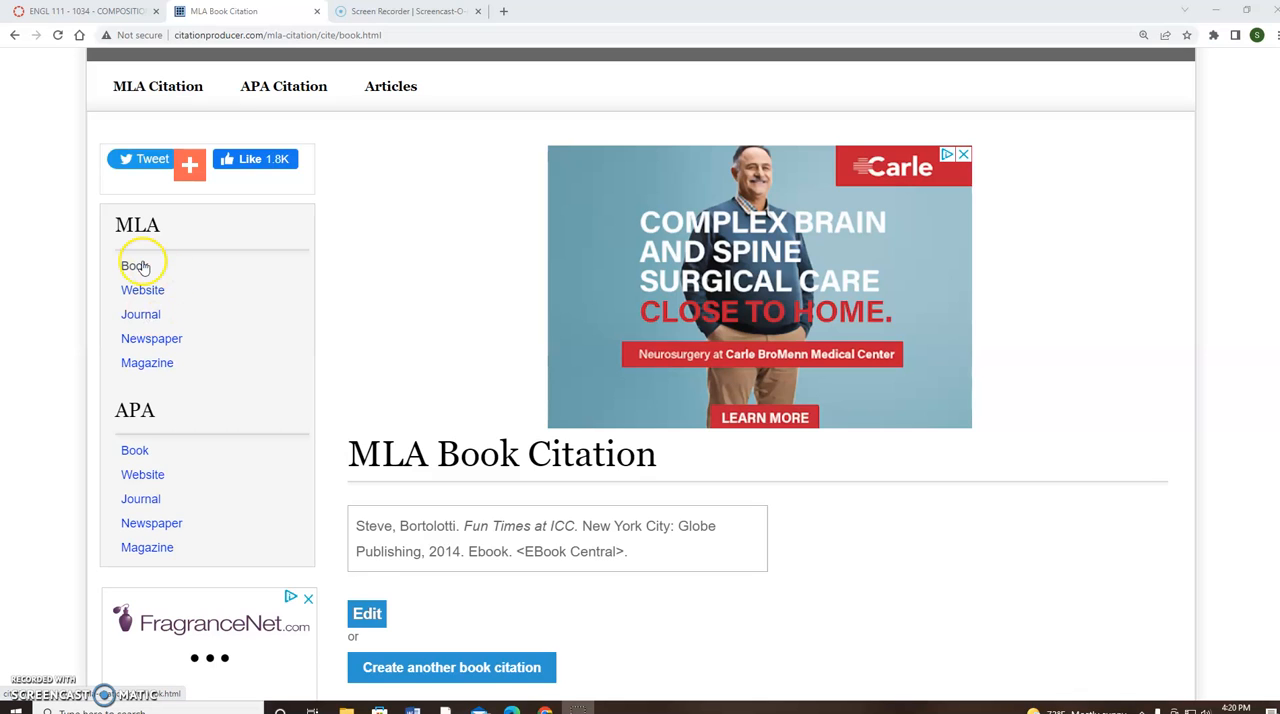
{"action": "left_click", "coordinate": [148, 318]}
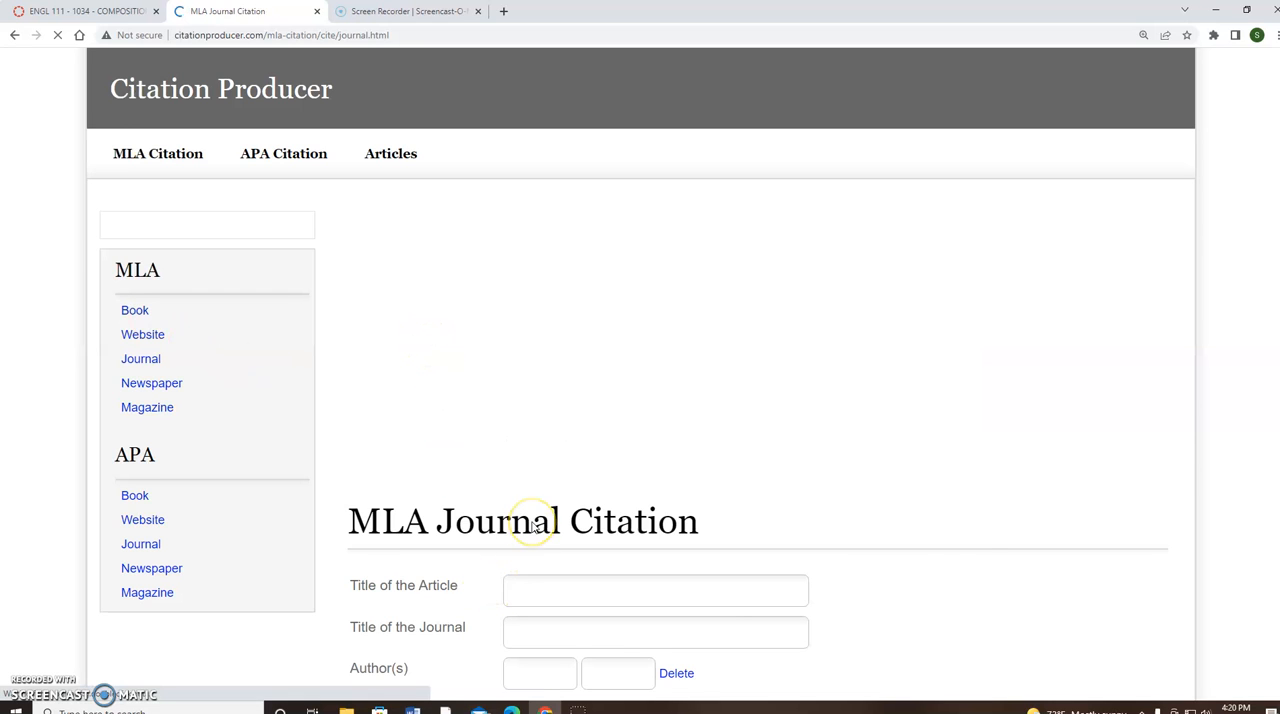
{"action": "scroll", "coordinate": [533, 525], "scroll_direction": "down", "scroll_amount": 2}
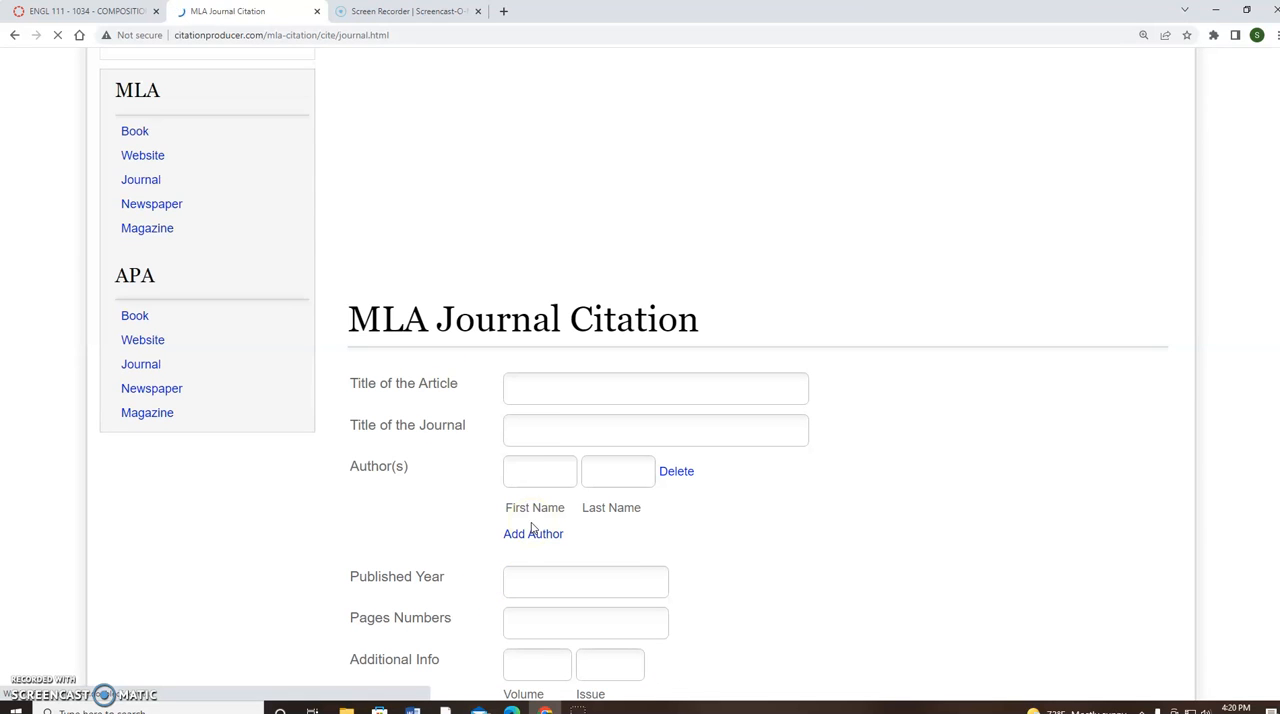
Enter "Crisis in the Middle East" as the article title and "Middle East Affairs" as the journal title
{"action": "left_click", "coordinate": [541, 392]}
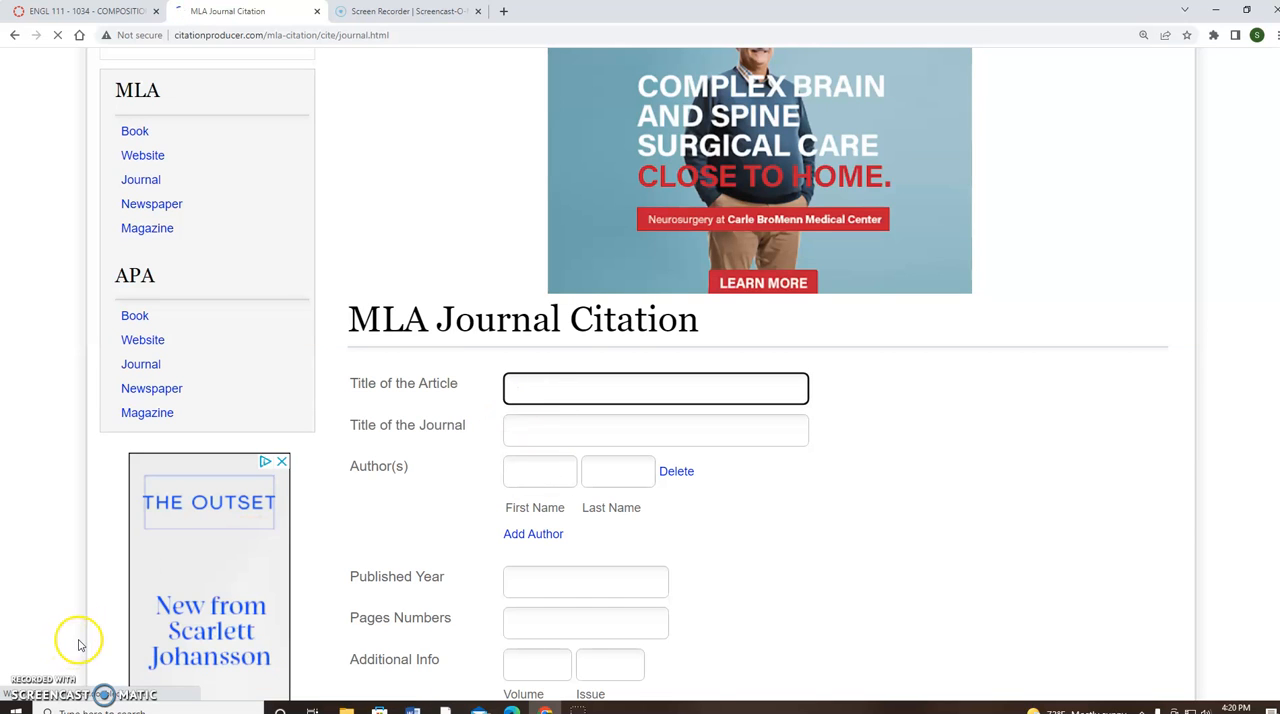
{"action": "left_click", "coordinate": [538, 396]}
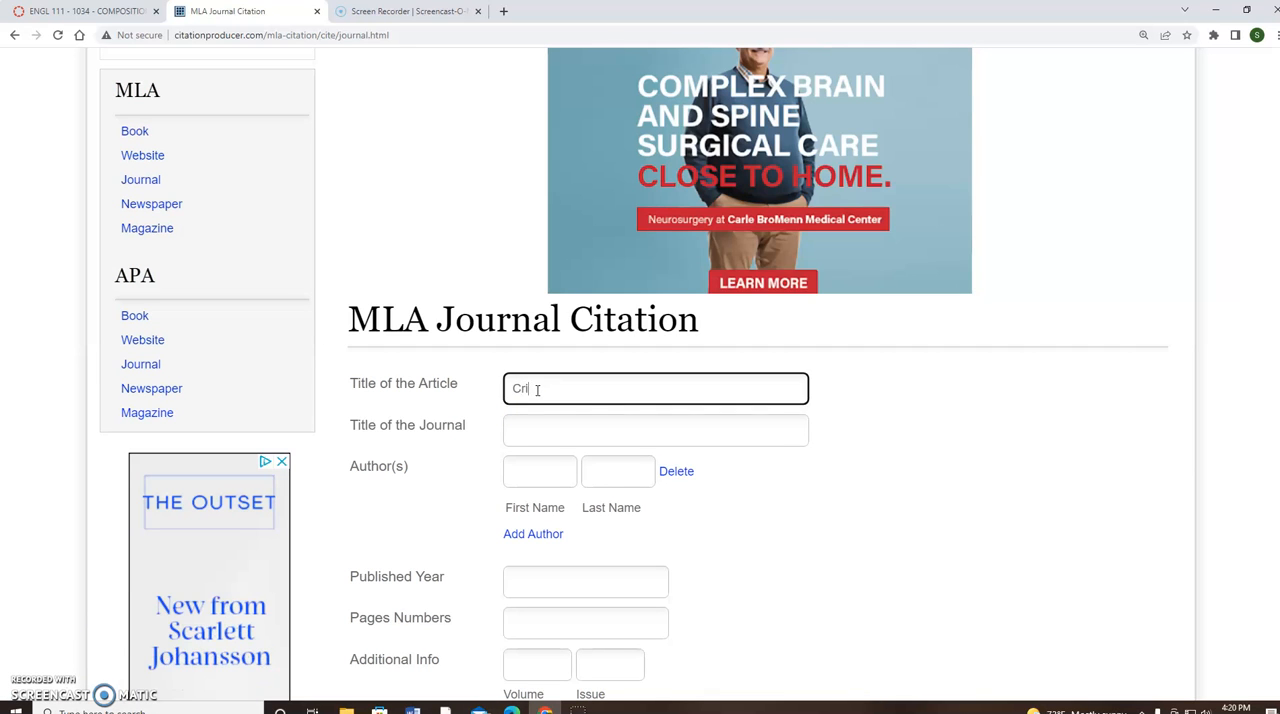
{"action": "key", "text": "BackSpace"}
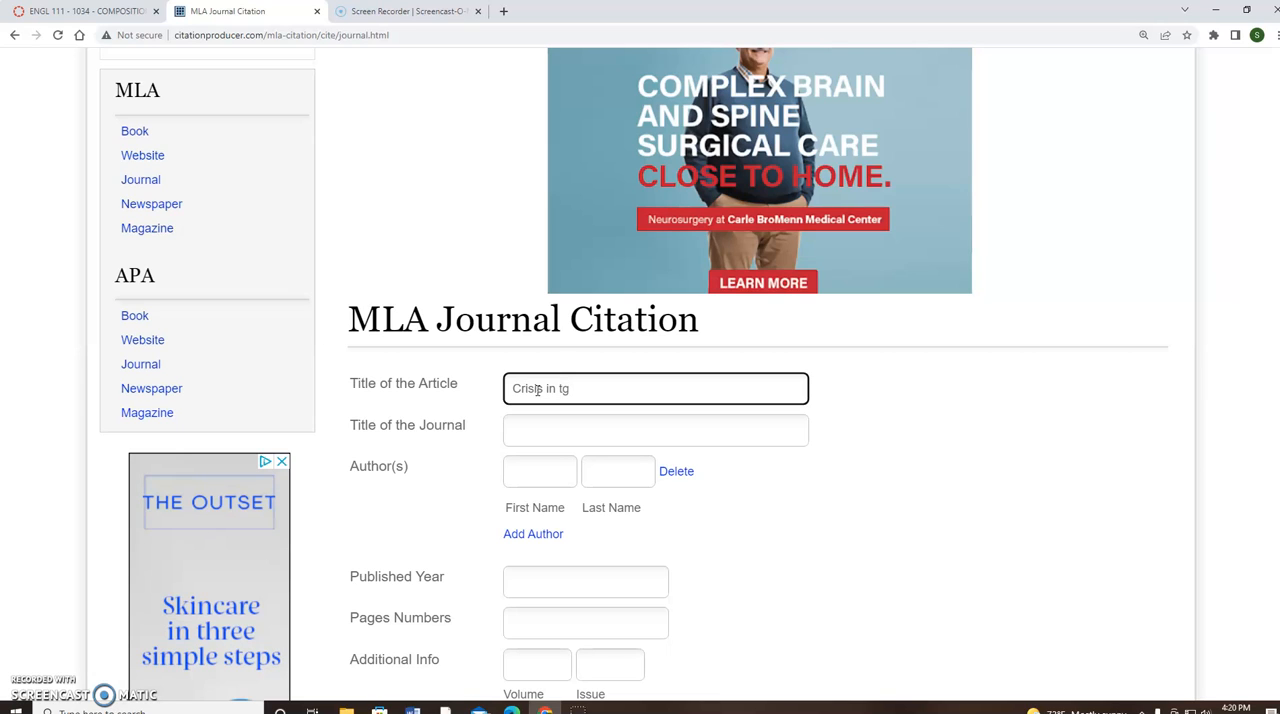
{"action": "type", "text": "iddle East"}
{"action": "left_click", "coordinate": [524, 430]}
{"action": "type", "text": "Mid"}
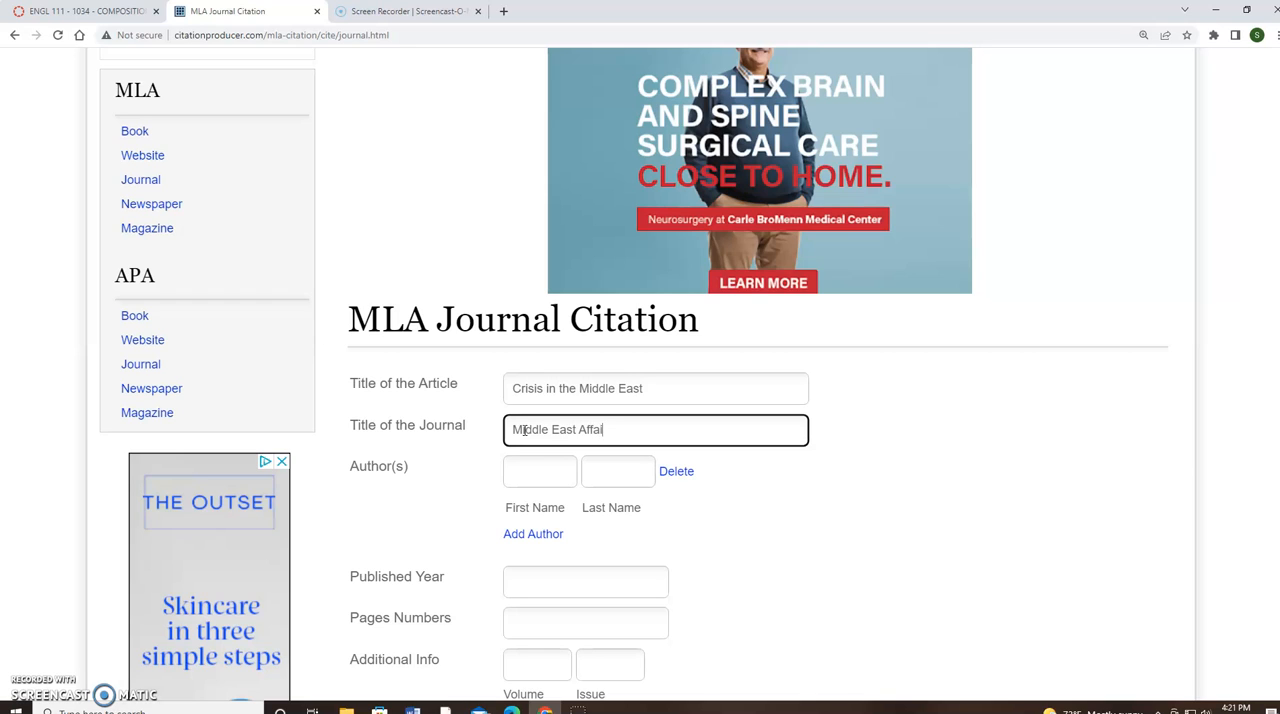
Fill in the author's first and last name in the journal citation form
{"action": "left_click", "coordinate": [525, 472]}
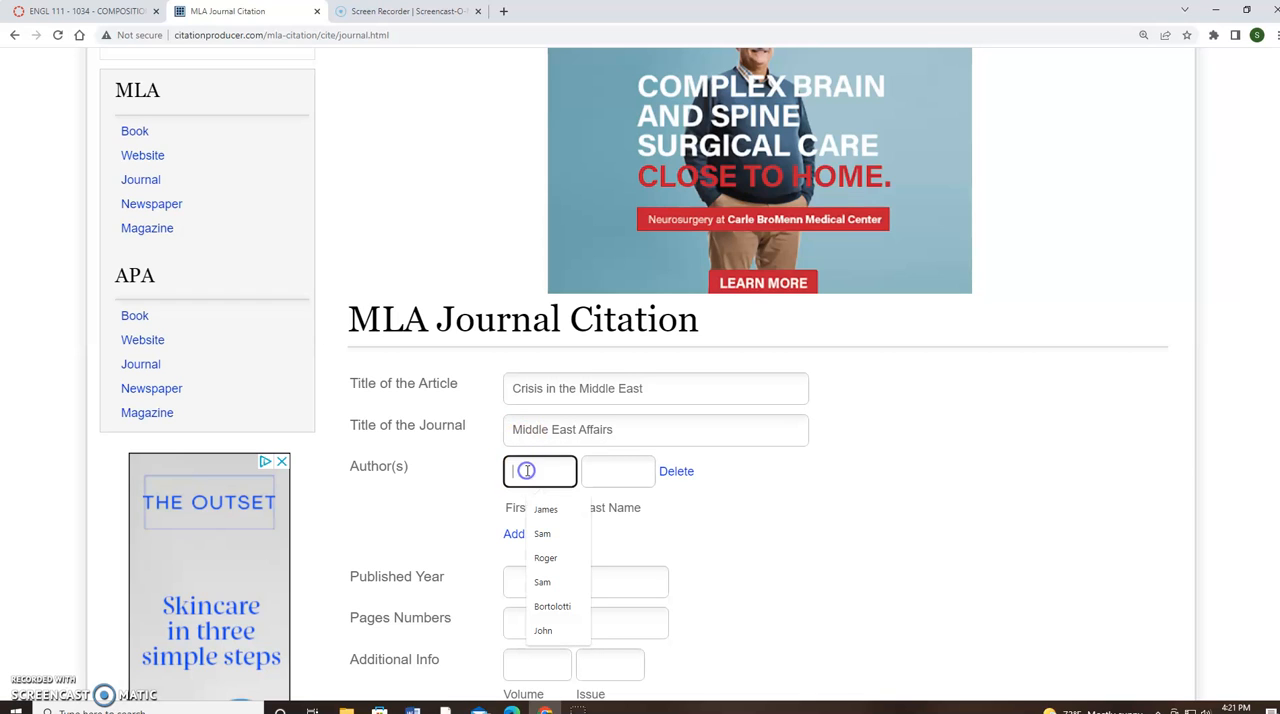
{"action": "left_click", "coordinate": [547, 512]}
{"action": "left_click", "coordinate": [606, 470]}
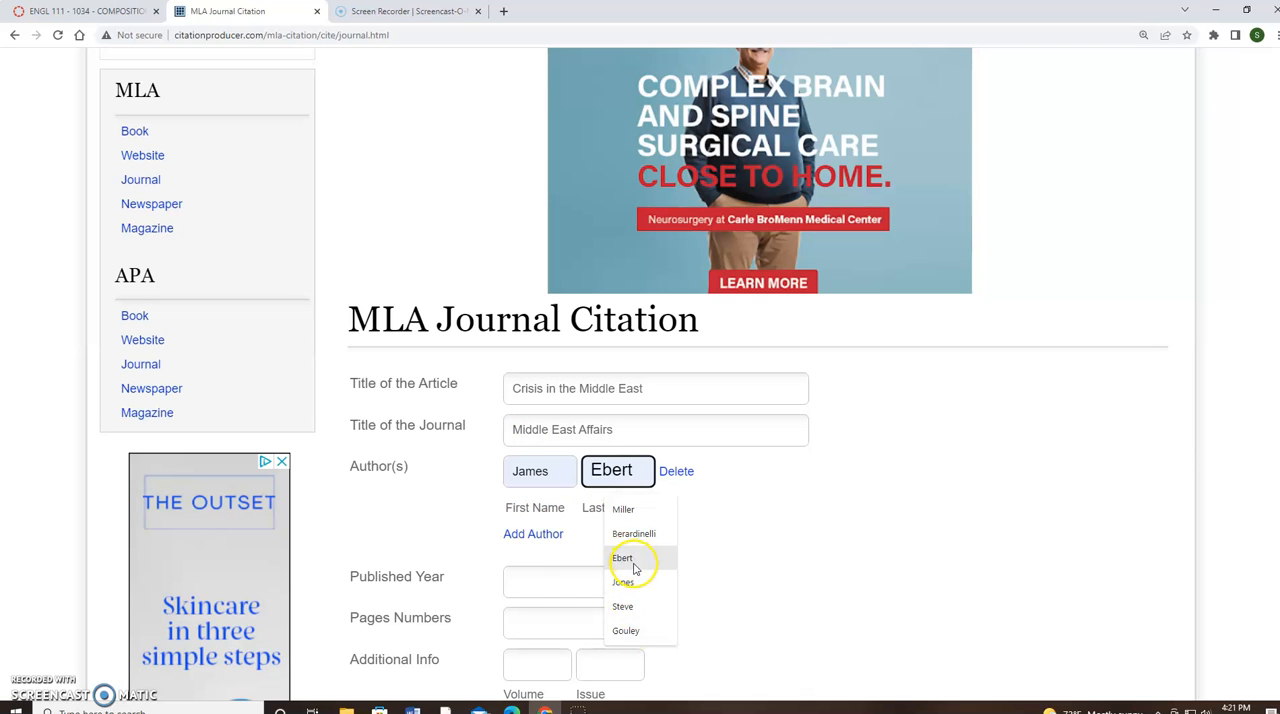
{"action": "left_click", "coordinate": [630, 630]}
Set the published year to 2019 and the page numbers to 123-125
{"action": "scroll", "coordinate": [737, 551], "scroll_direction": "down", "scroll_amount": 1}
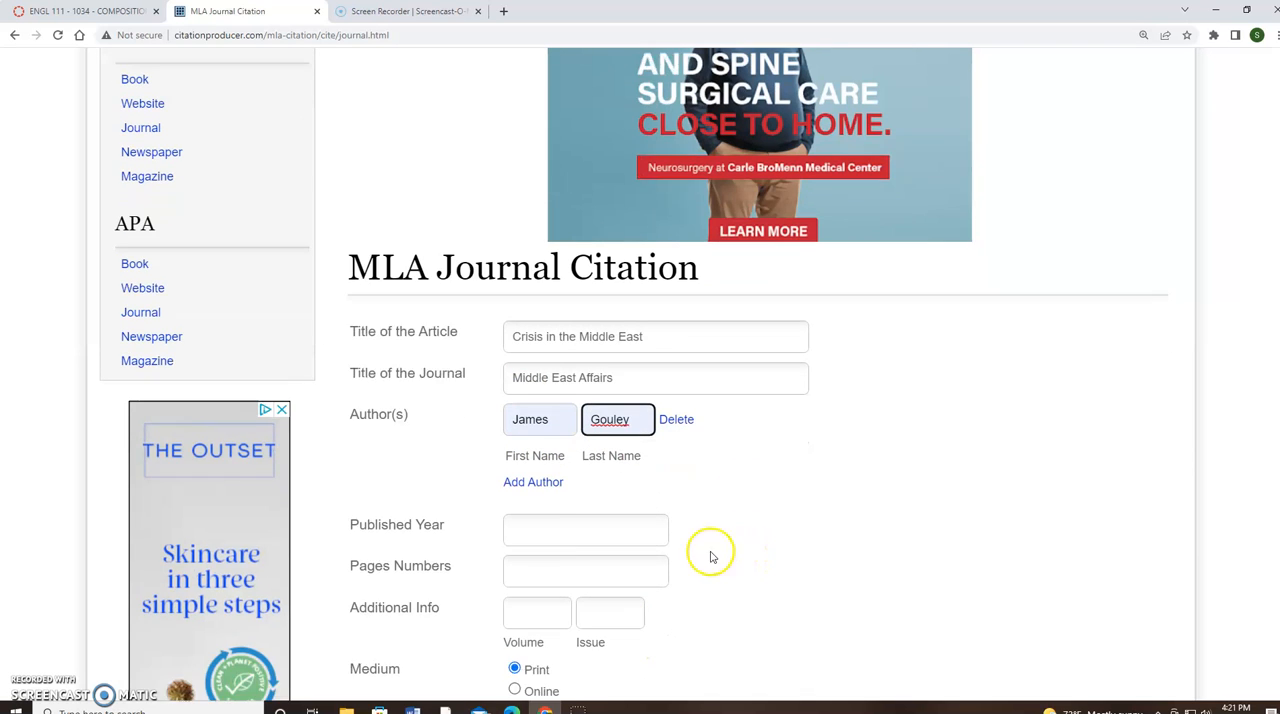
{"action": "left_click", "coordinate": [533, 515]}
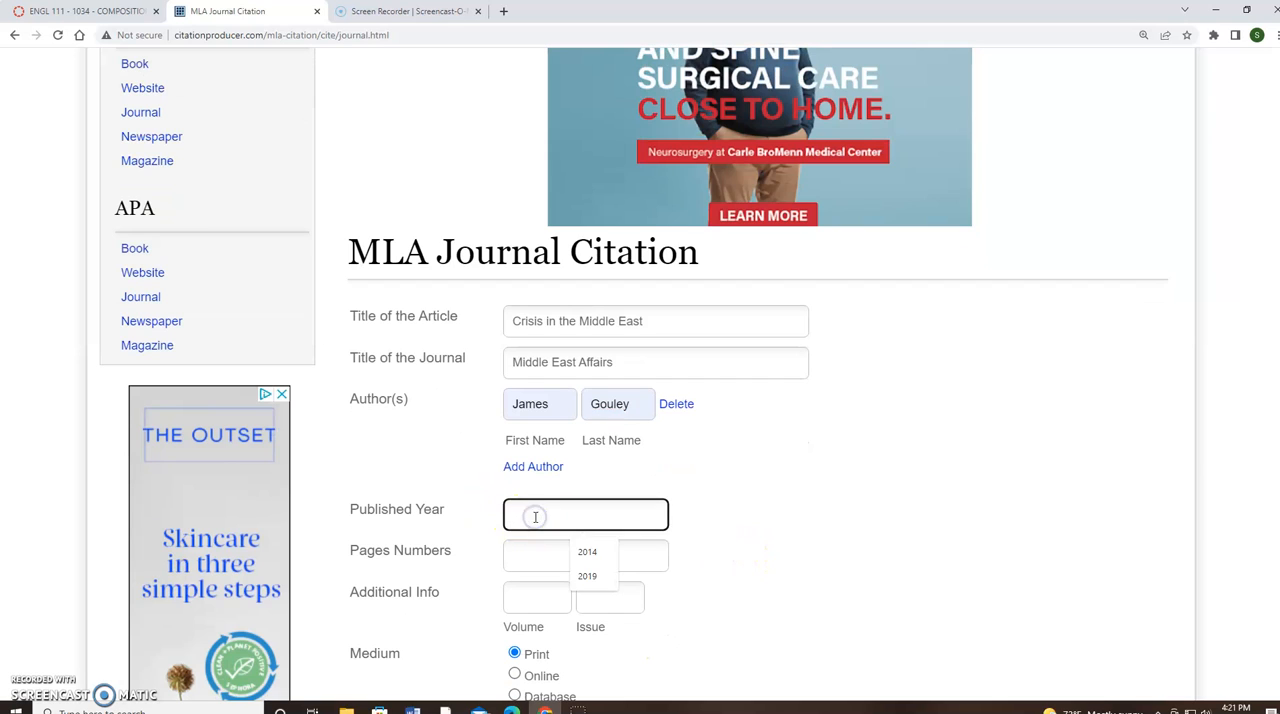
{"action": "left_click", "coordinate": [593, 579]}
{"action": "left_click", "coordinate": [543, 553]}
{"action": "left_click", "coordinate": [594, 595]}
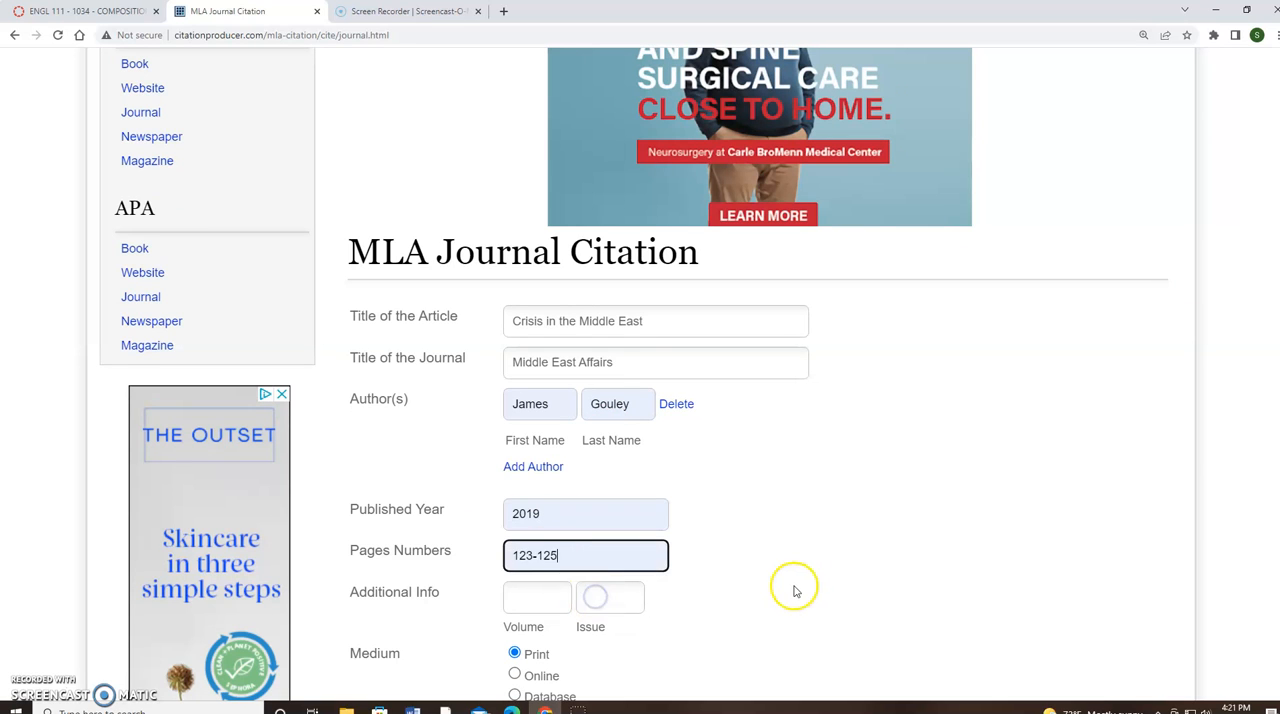
Enter volume 23 and issue 15, keep the Print medium, and generate the journal citation
{"action": "scroll", "coordinate": [778, 598], "scroll_direction": "down", "scroll_amount": 1}
{"action": "scroll", "coordinate": [780, 598], "scroll_direction": "down", "scroll_amount": 1}
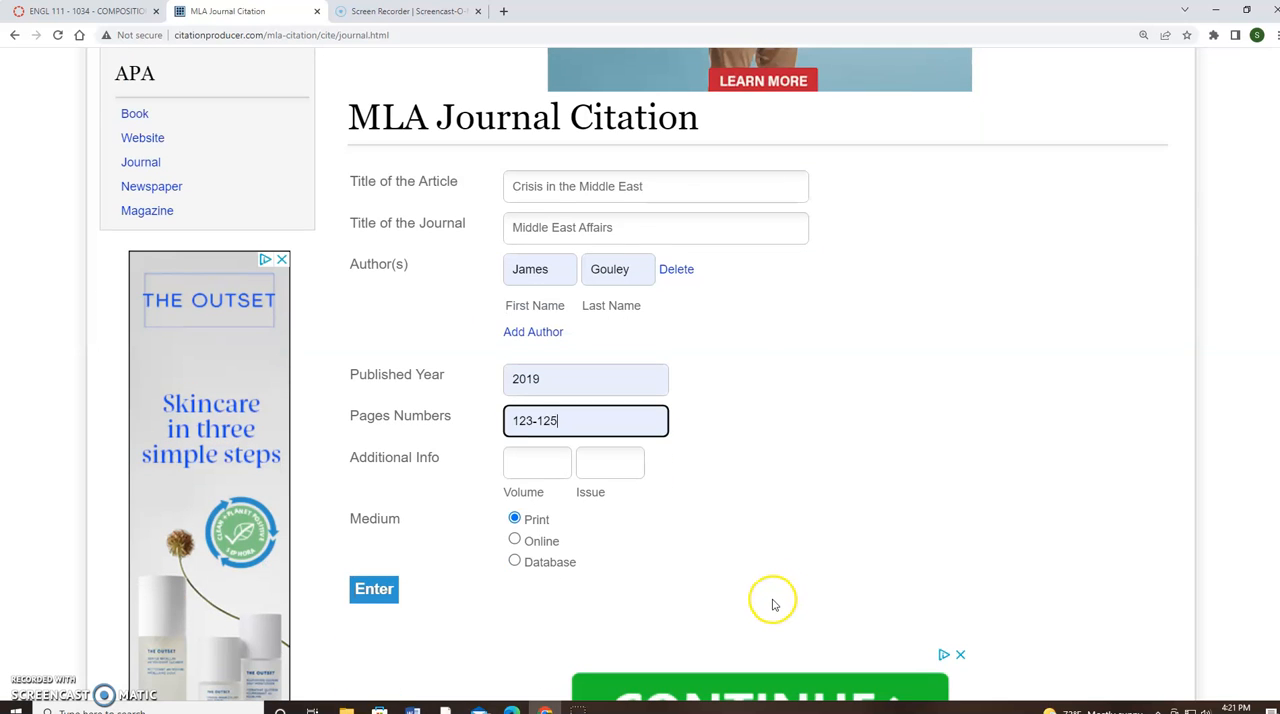
{"action": "left_click", "coordinate": [530, 474]}
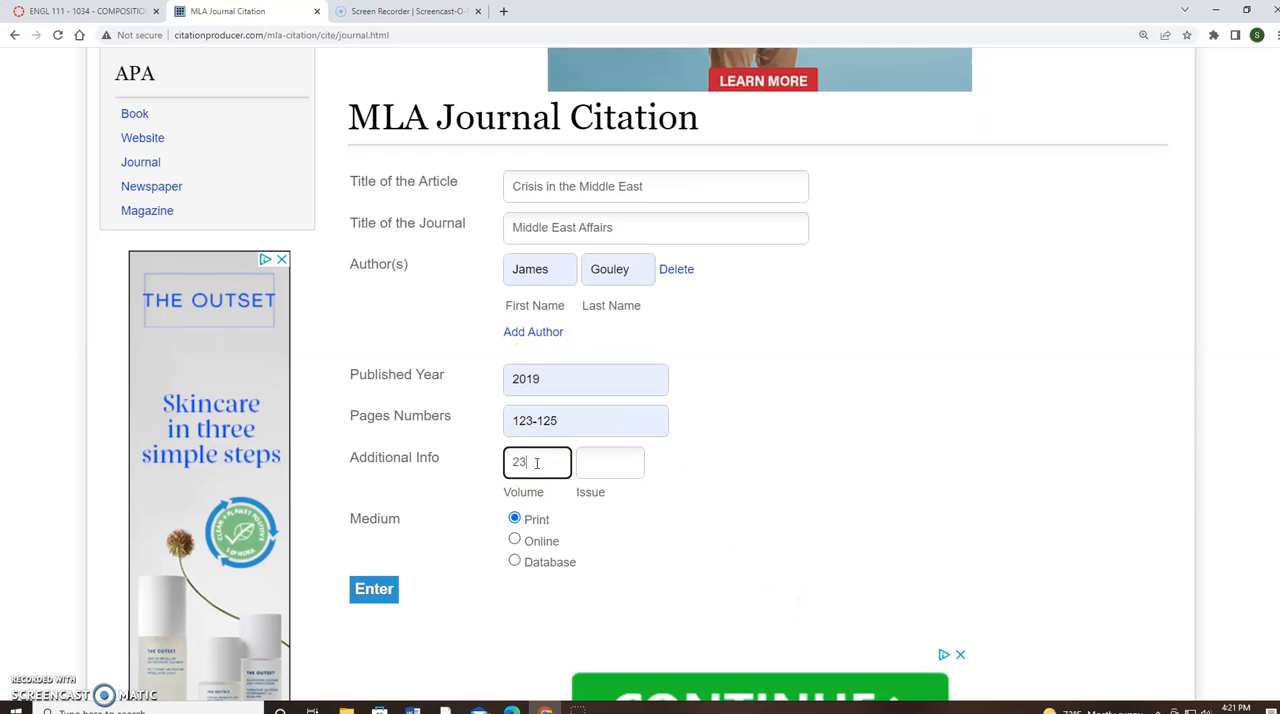
{"action": "left_click", "coordinate": [607, 463]}
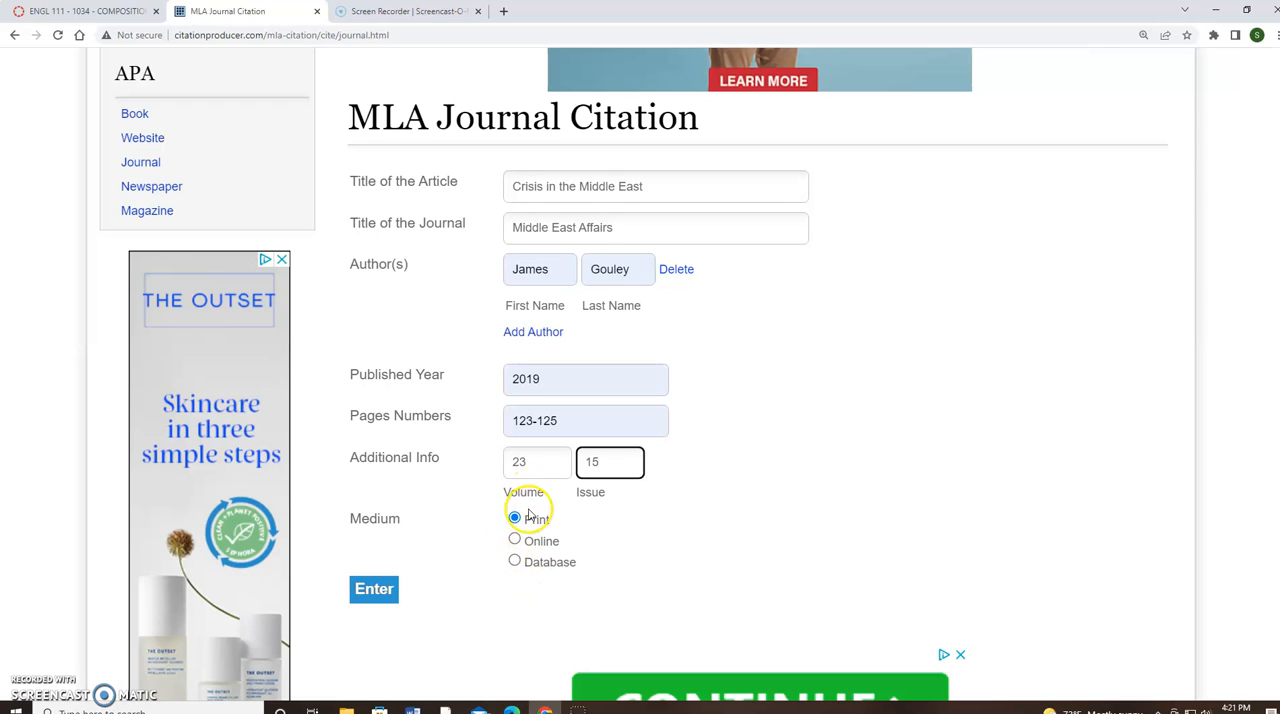
{"action": "left_click", "coordinate": [379, 592]}
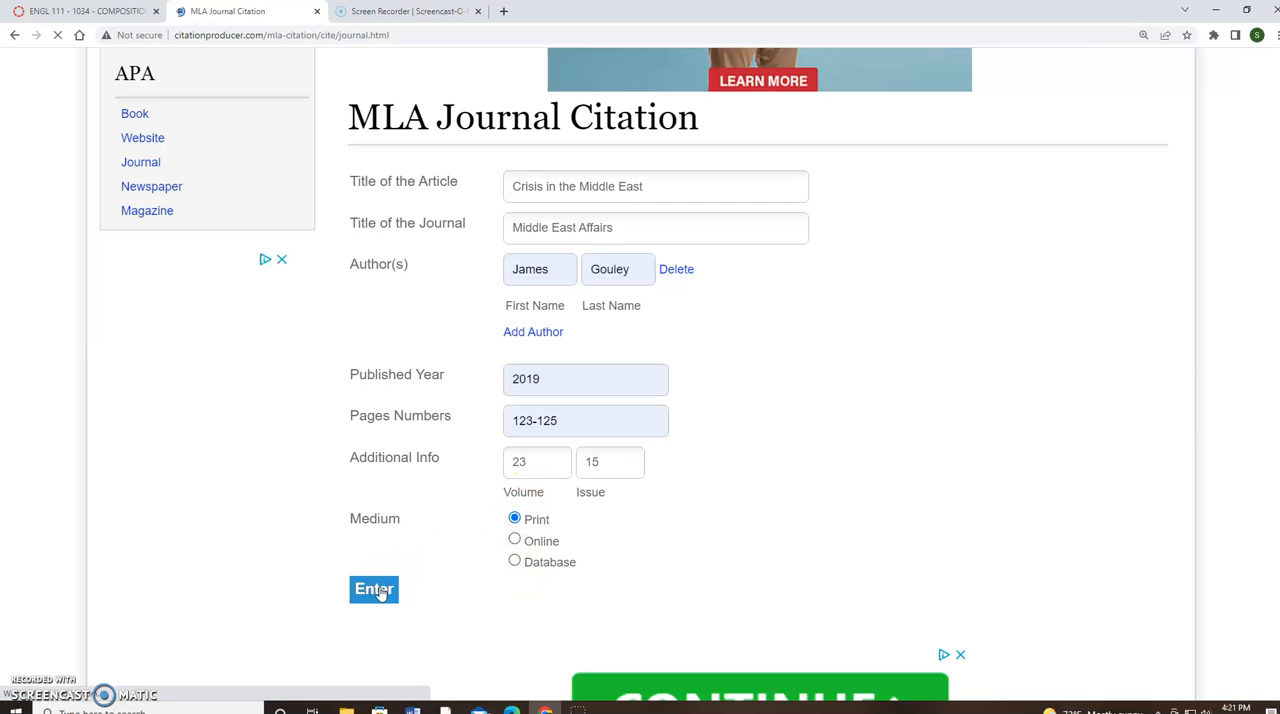
{"action": "left_click", "coordinate": [501, 433]}
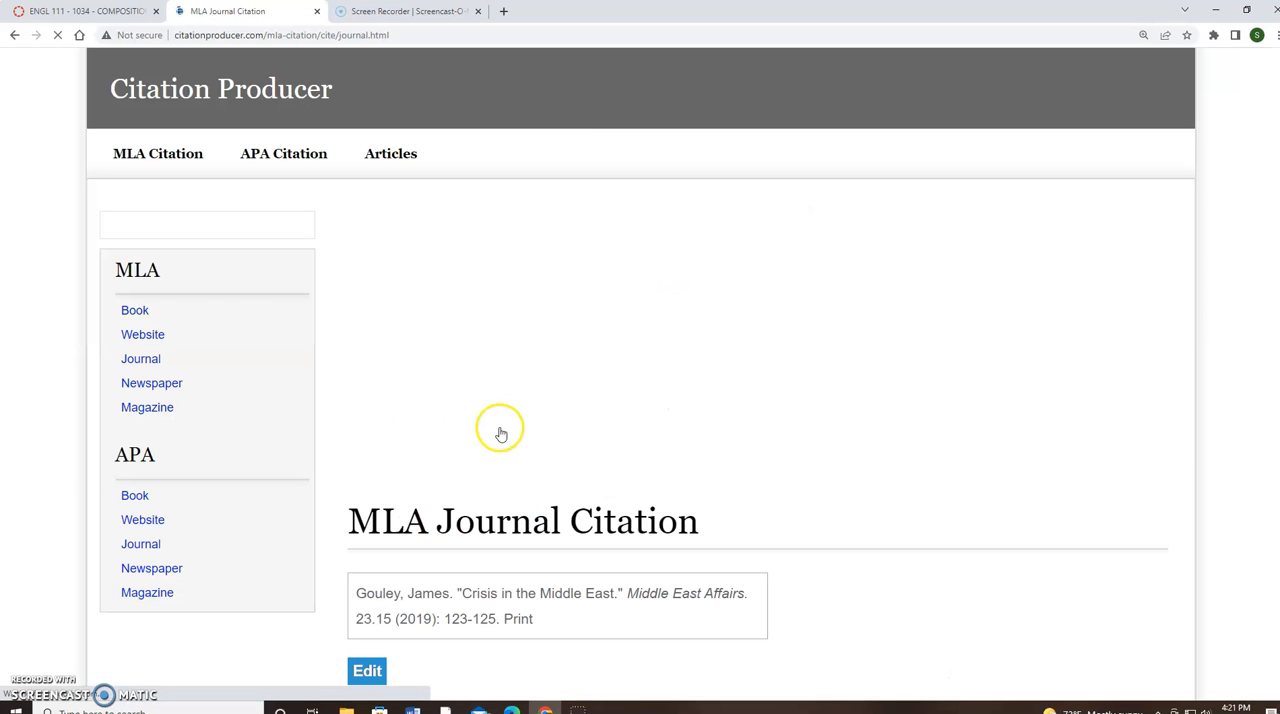
Copy the generated journal citation and paste it into Document1 in Word on a new line below the book citation, ending with a period
{"action": "scroll", "coordinate": [559, 620], "scroll_direction": "down", "scroll_amount": 2}
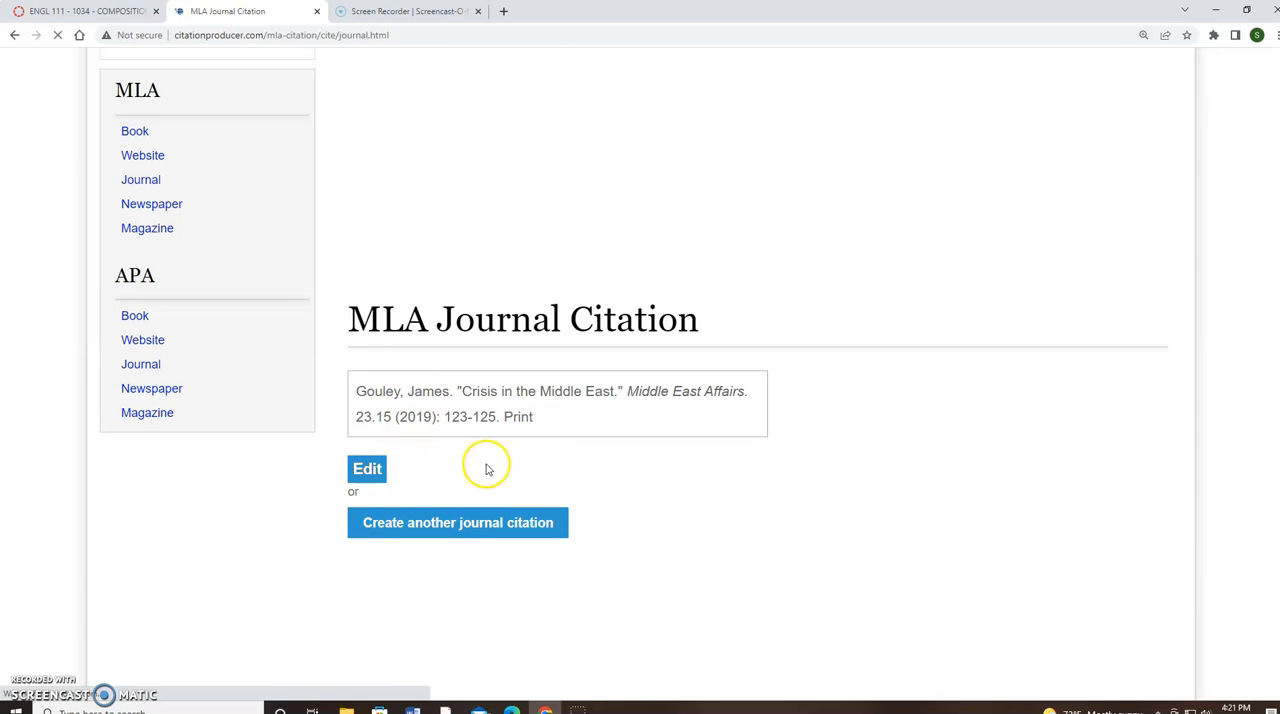
{"action": "left_click_drag", "start_coordinate": [533, 419], "coordinate": [355, 391]}
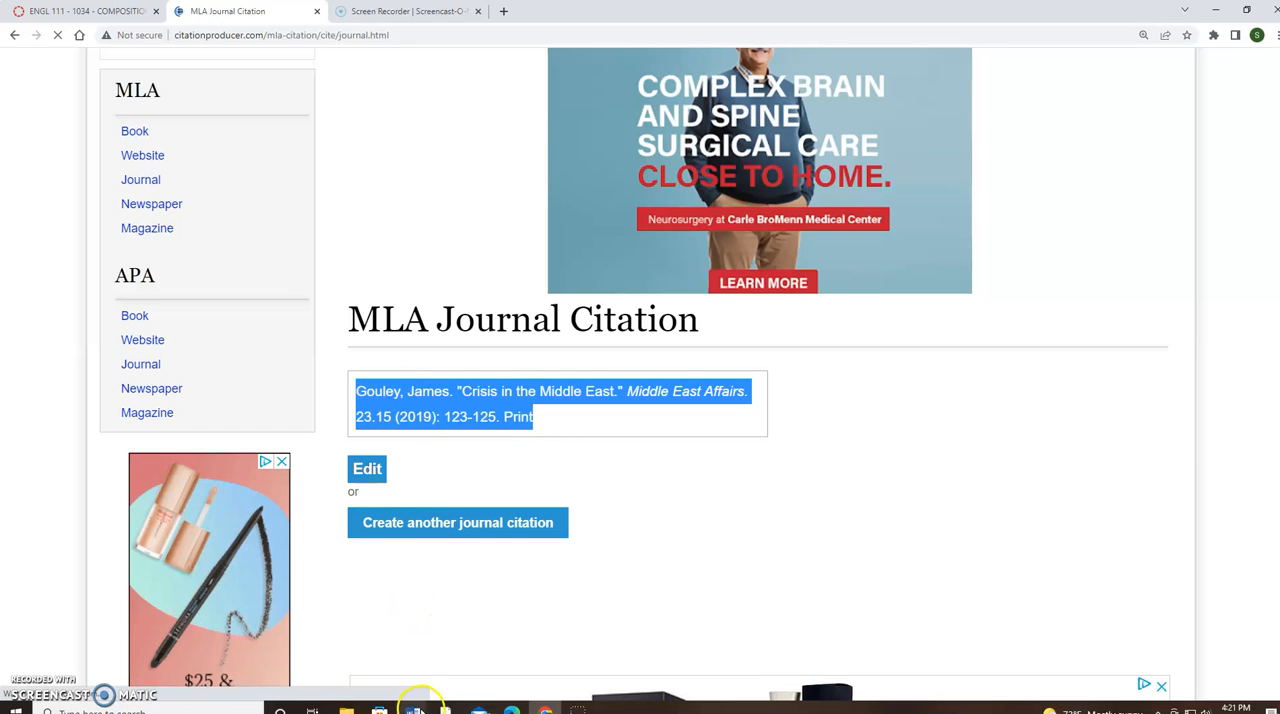
{"action": "mouse_move", "coordinate": [412, 706]}
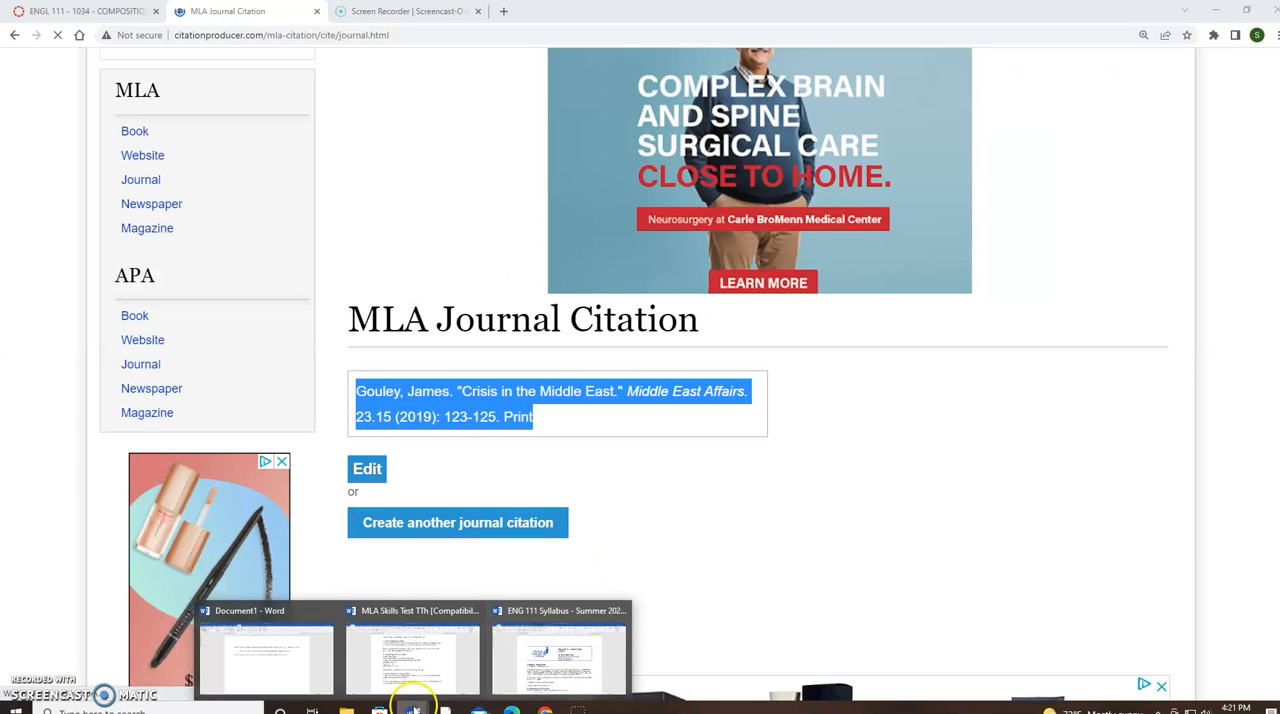
{"action": "left_click", "coordinate": [294, 662]}
{"action": "left_click", "coordinate": [898, 325]}
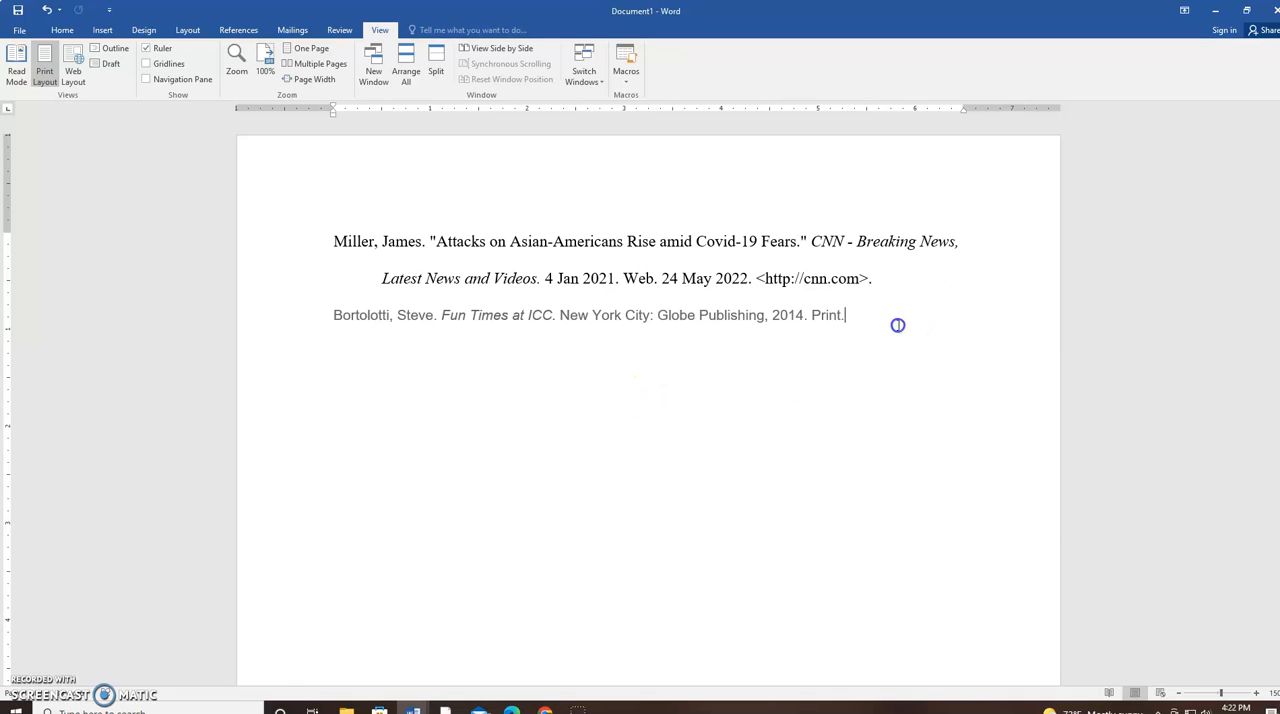
{"action": "type", "text": "Gouley, James. \"Crisis in the Middle East.\" Middle East Affairs. 23.15 (2019): 123-125. Print."}
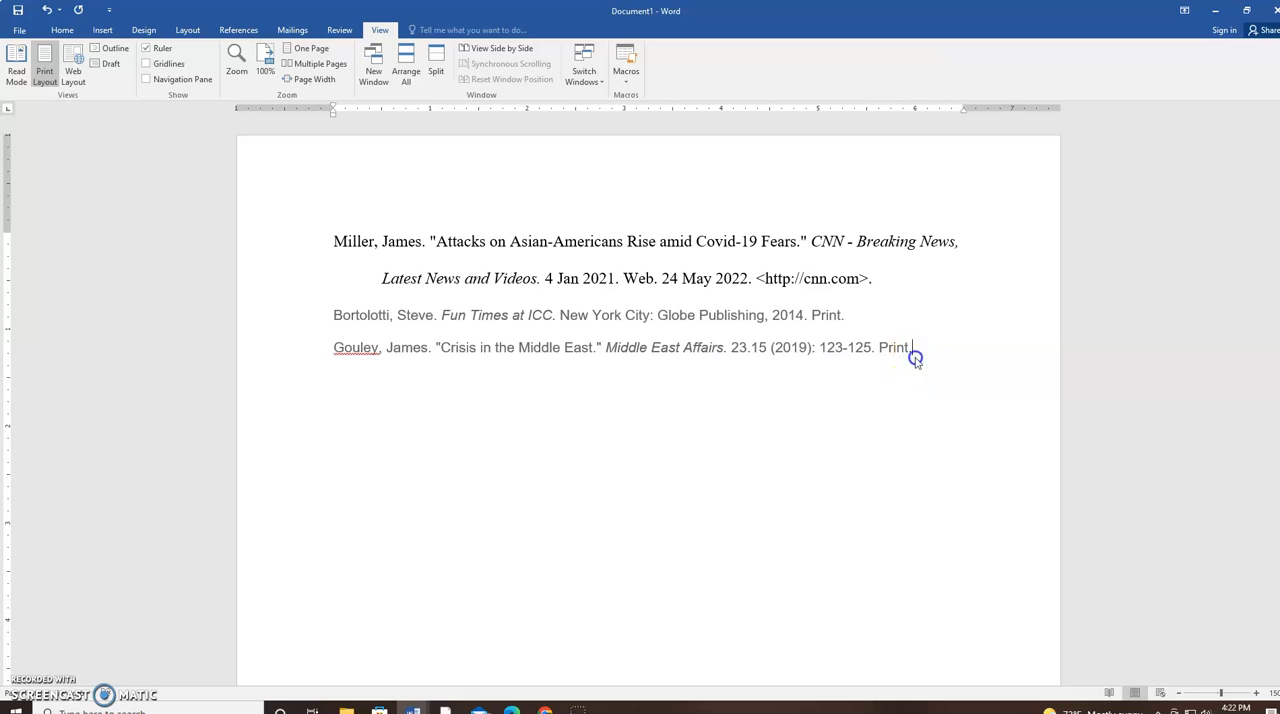
Format the book and journal citations in Times New Roman, size 12
{"action": "left_click_drag", "start_coordinate": [915, 359], "coordinate": [313, 316]}
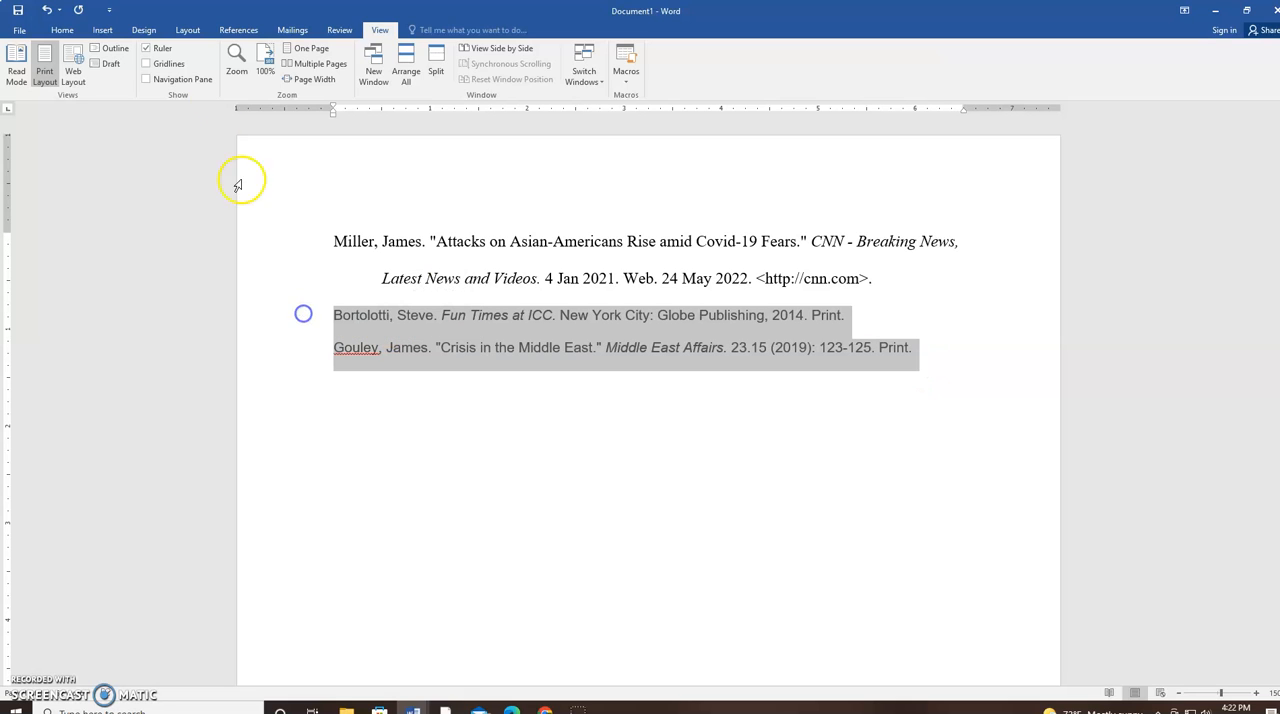
{"action": "left_click", "coordinate": [60, 30]}
{"action": "left_click", "coordinate": [166, 54]}
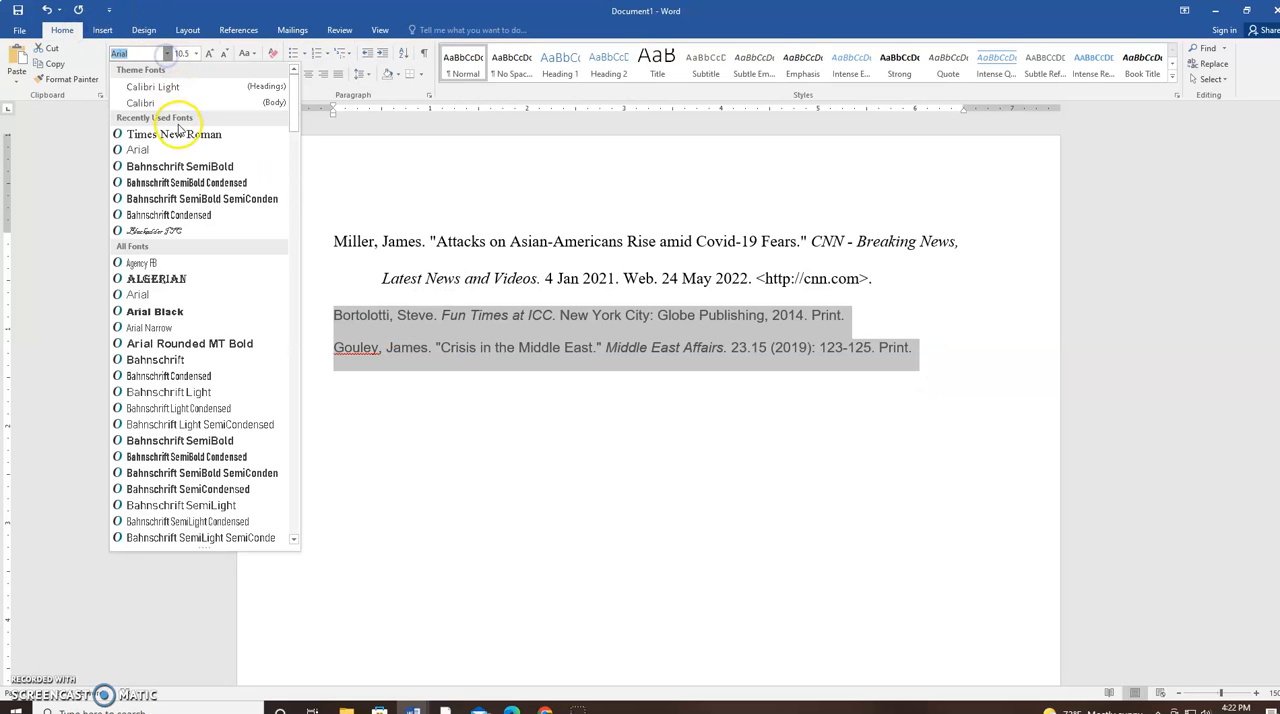
{"action": "left_click", "coordinate": [183, 135]}
{"action": "left_click", "coordinate": [196, 54]}
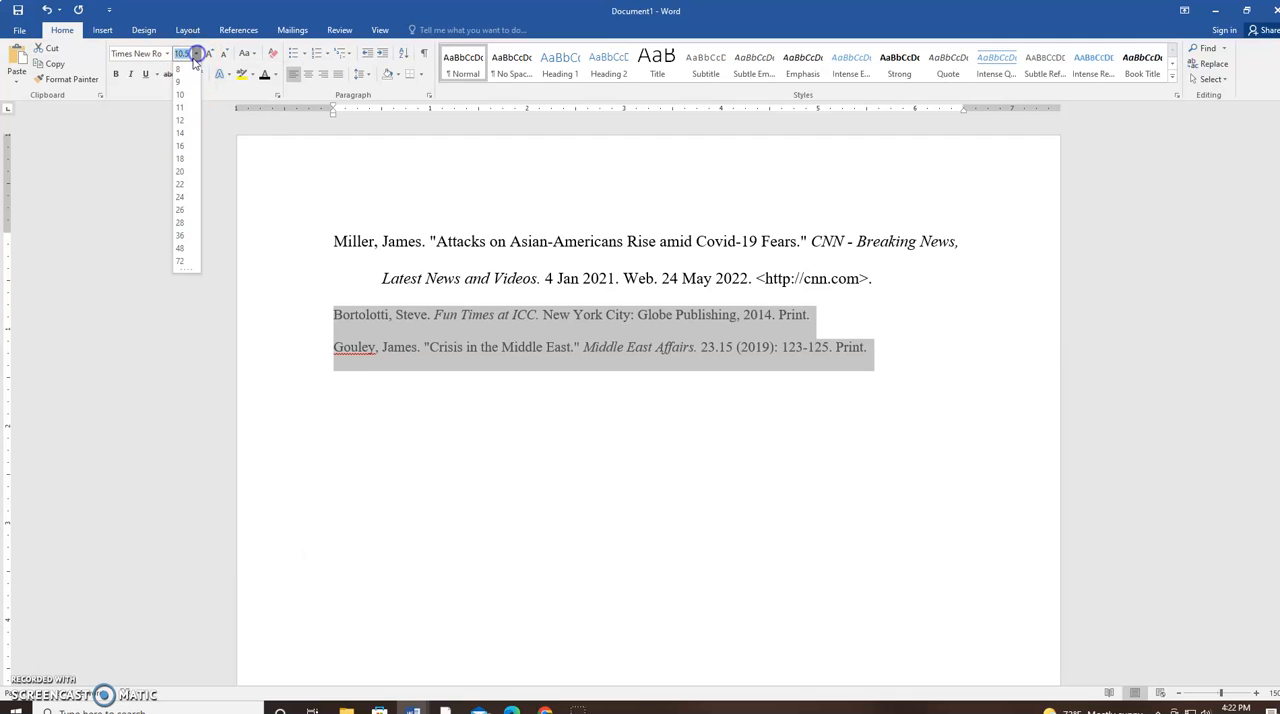
{"action": "left_click", "coordinate": [192, 128]}
{"action": "left_click", "coordinate": [427, 512]}
Change the text colour of the book and journal citations to black
{"action": "left_click_drag", "start_coordinate": [946, 353], "coordinate": [315, 318]}
{"action": "left_click", "coordinate": [265, 74]}
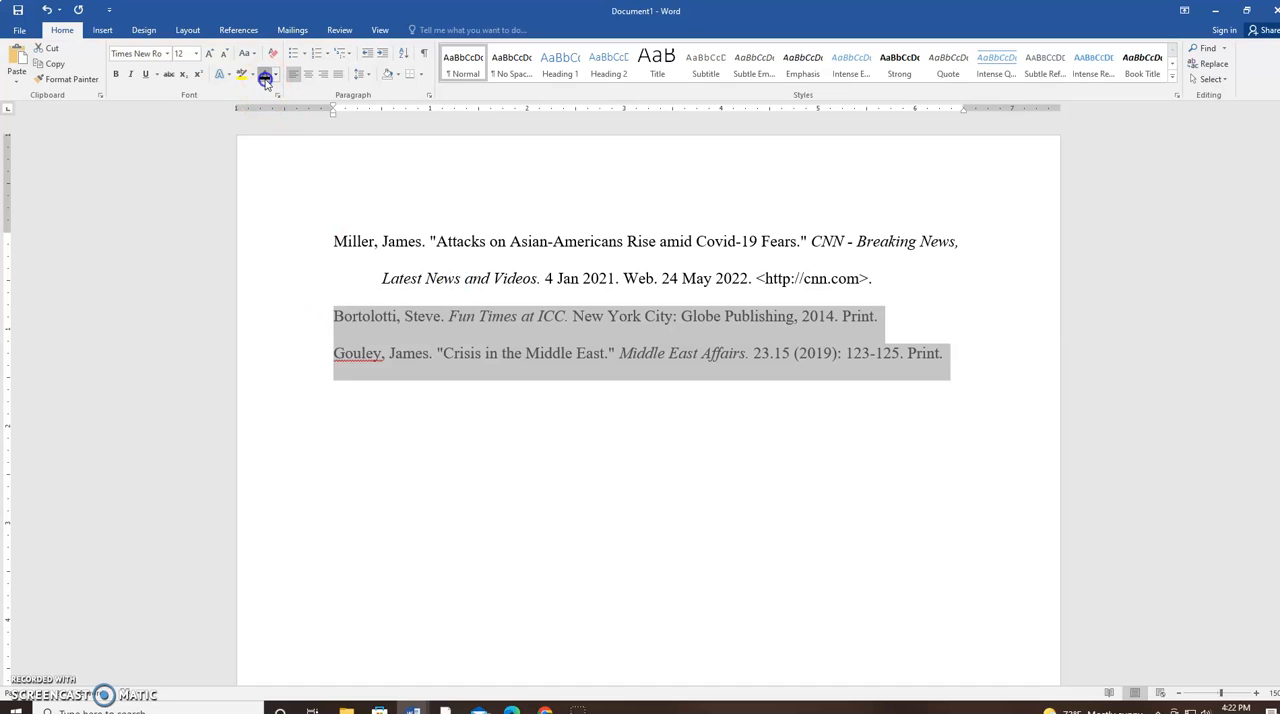
{"action": "left_click", "coordinate": [363, 451]}
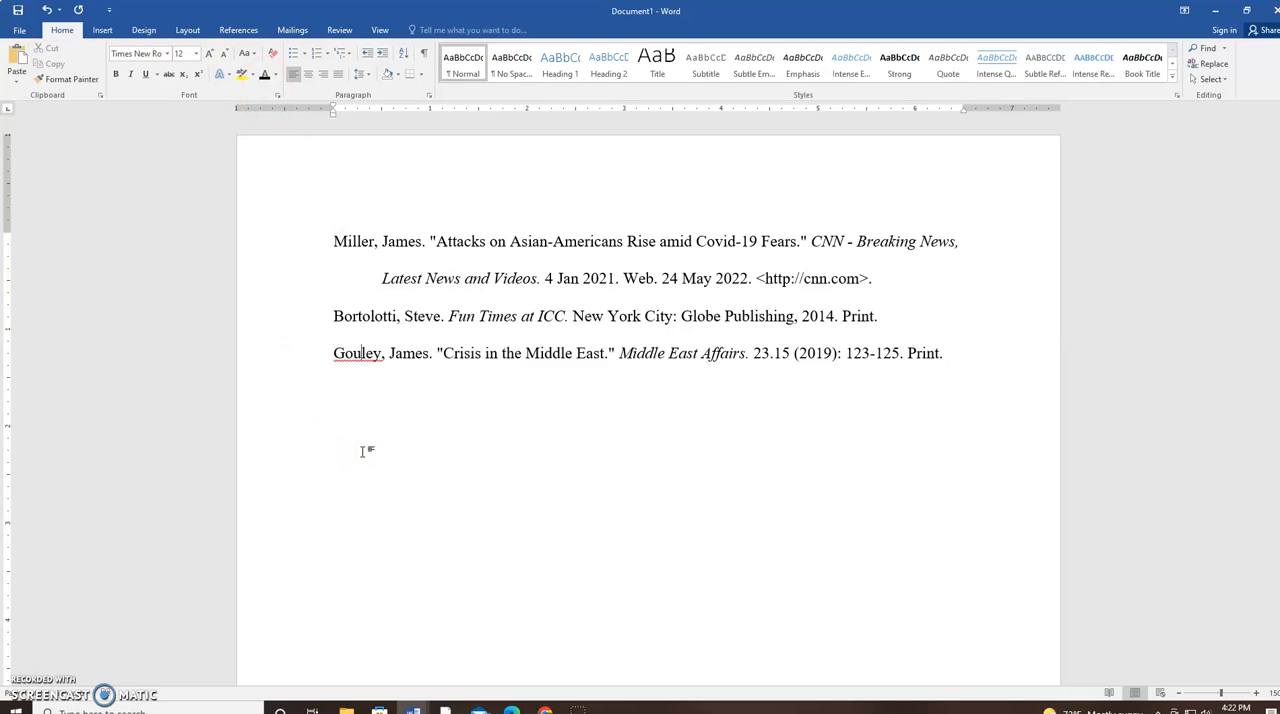